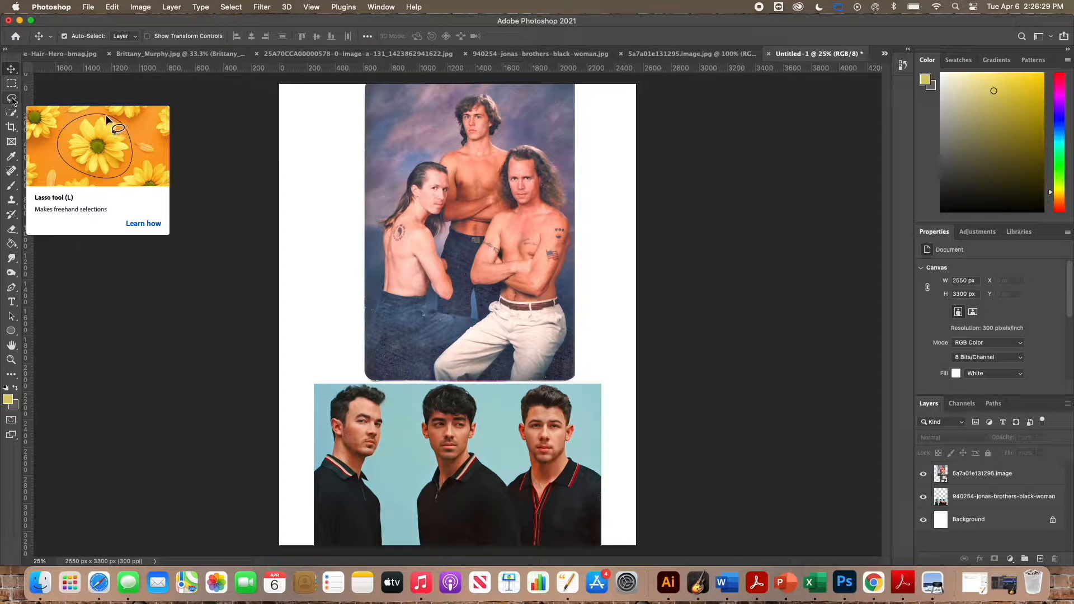
# Step: Lasso the left man's face on the 940254-jonas-brothers-black-woman layer and copy it to a new layer
pyautogui.click(12, 99)
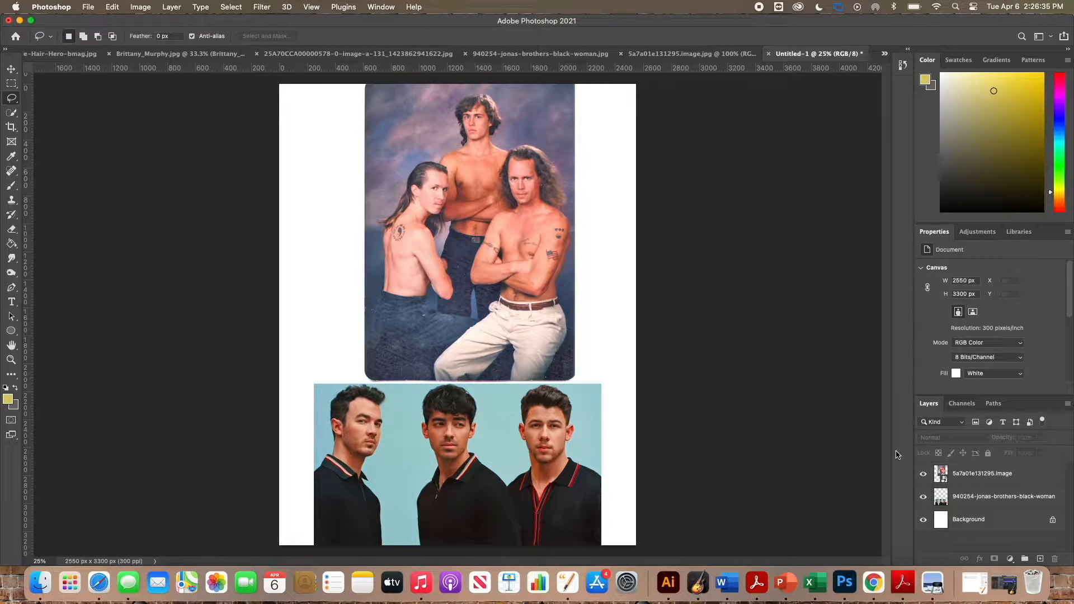
pyautogui.click(974, 497)
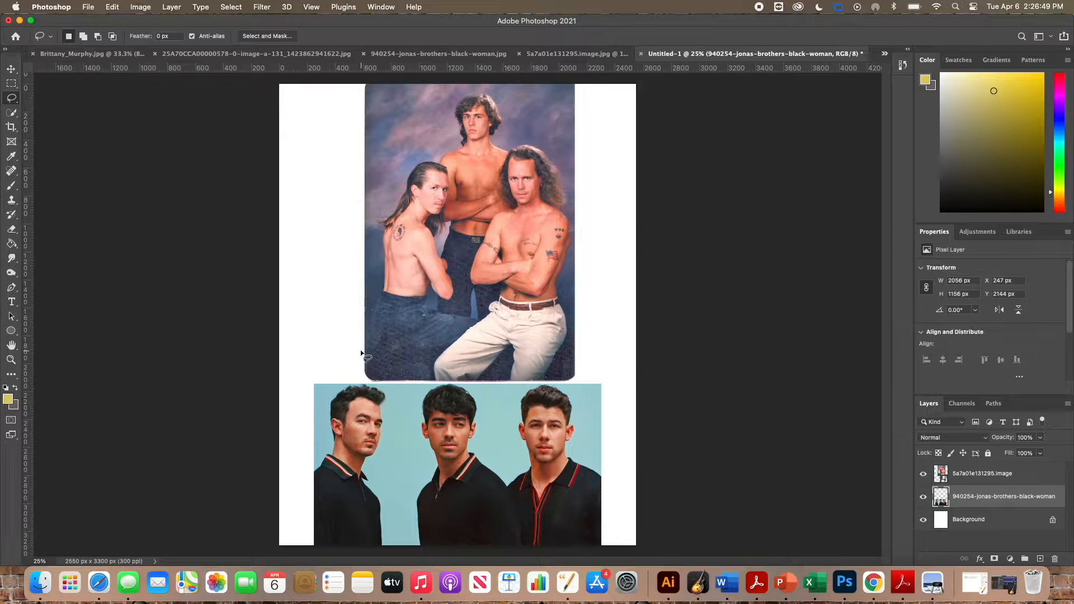
pyautogui.press('super+equal')
pyautogui.scroll(-5, 360, 350)
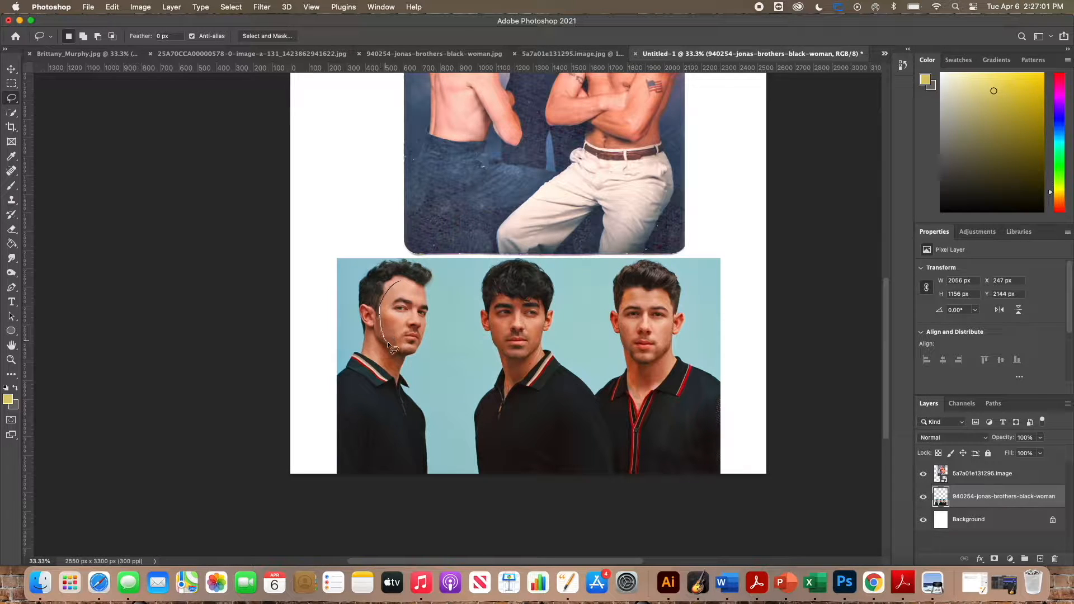
pyautogui.moveTo(411, 349); pyautogui.dragTo(425, 311)
pyautogui.press('super+plus')
pyautogui.press('super+plus')
pyautogui.press('super+plus')
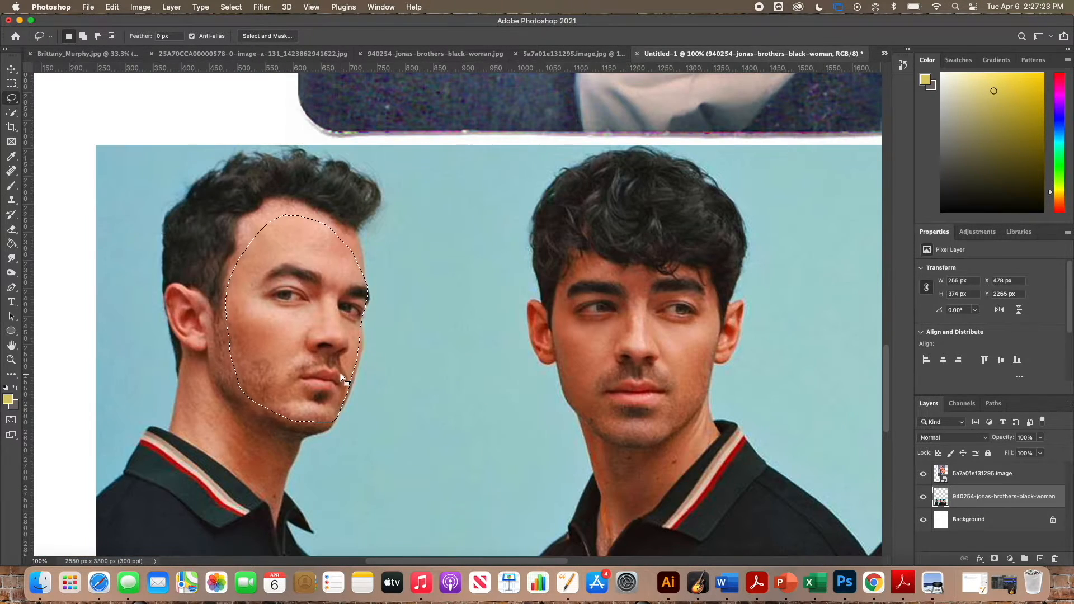
pyautogui.press('super+minus')
pyautogui.press('super+minus')
pyautogui.press('super+minus')
pyautogui.scroll(3, 340, 373)
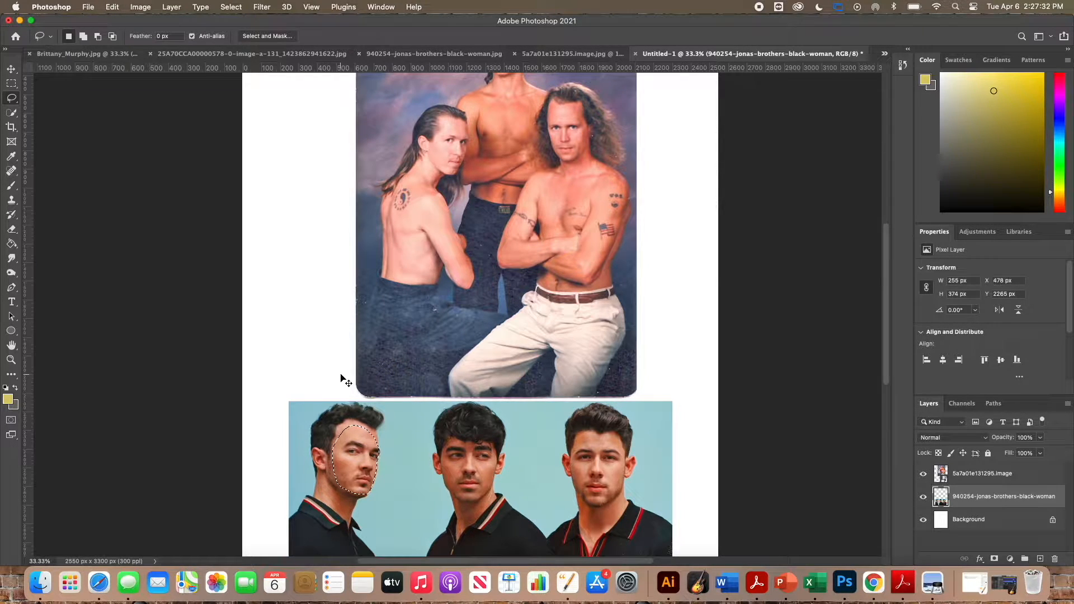
pyautogui.press('super+j')
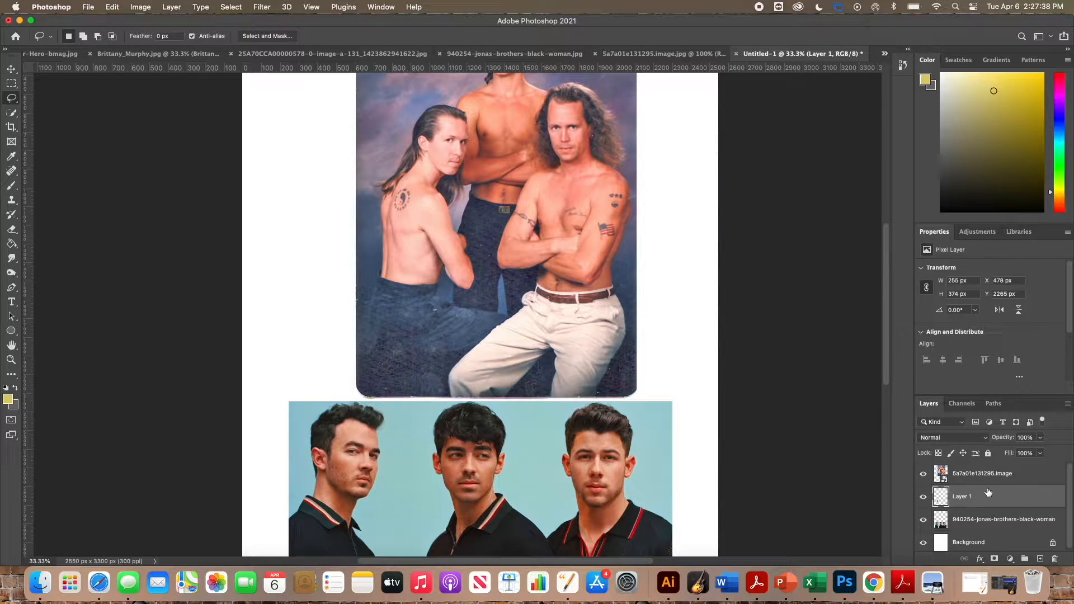
# Step: Move the copied face up beside the group portrait and reorder the 5a7a01e131295.image layer to sit directly above the Background
pyautogui.click(12, 70)
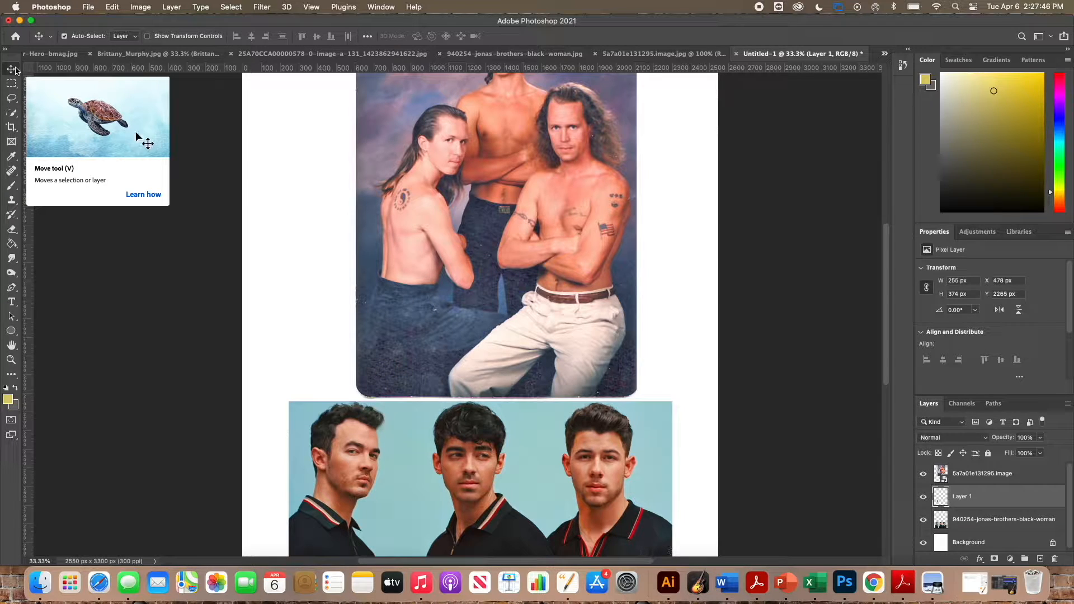
pyautogui.moveTo(342, 446); pyautogui.dragTo(336, 231)
pyautogui.moveTo(981, 477); pyautogui.dragTo(979, 534)
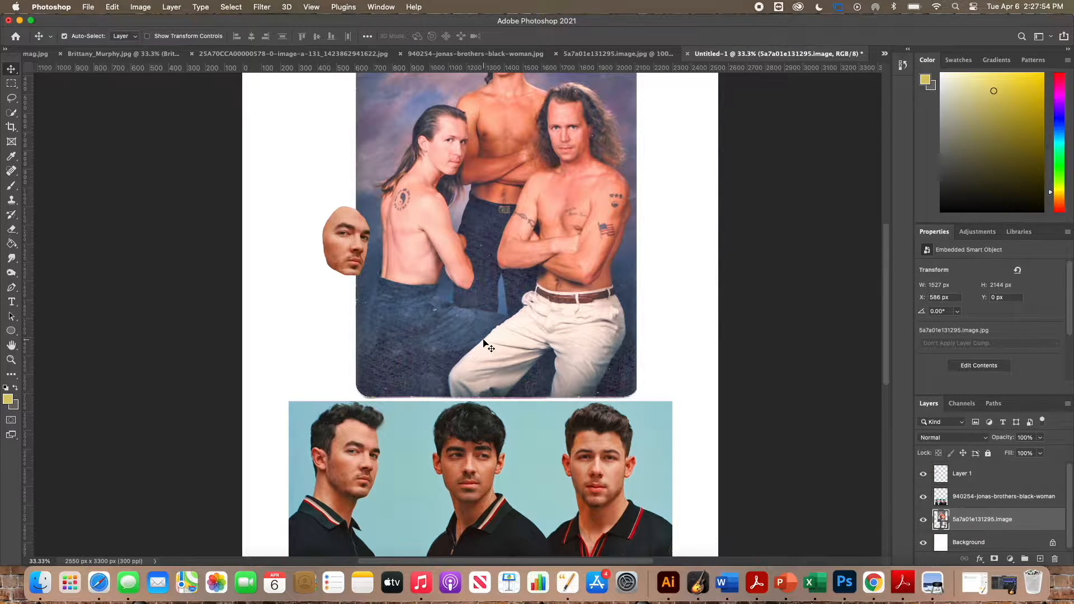
# Step: Place the copied face over the face of the portrait's left man and rename its layer Left
pyautogui.moveTo(358, 235); pyautogui.dragTo(462, 136)
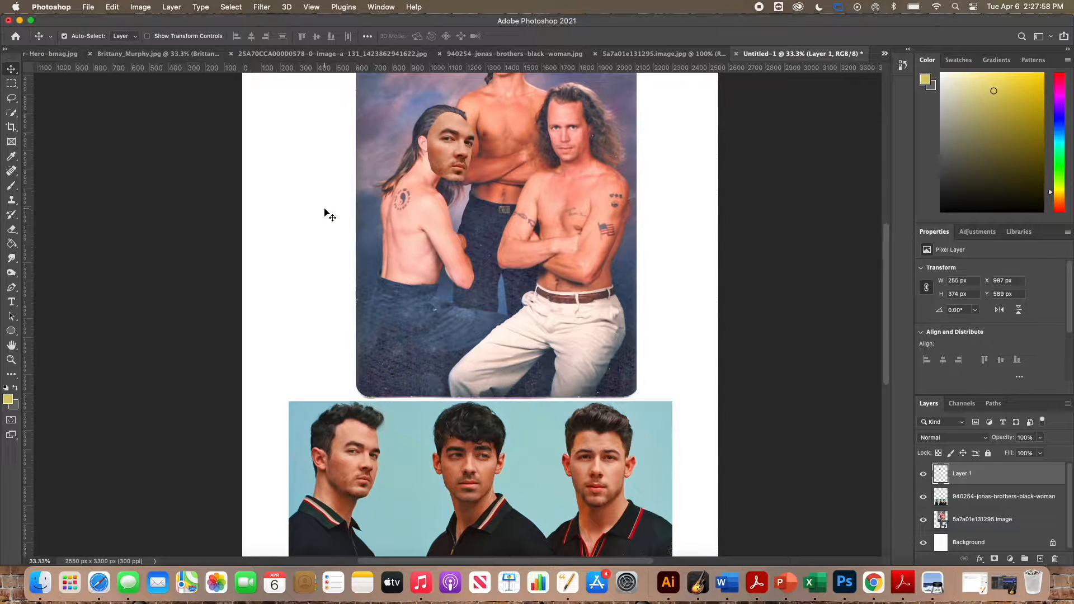
pyautogui.moveTo(461, 161)
pyautogui.mouseDown()
pyautogui.moveTo(441, 161)
pyautogui.moveTo(458, 157)
pyautogui.mouseUp()
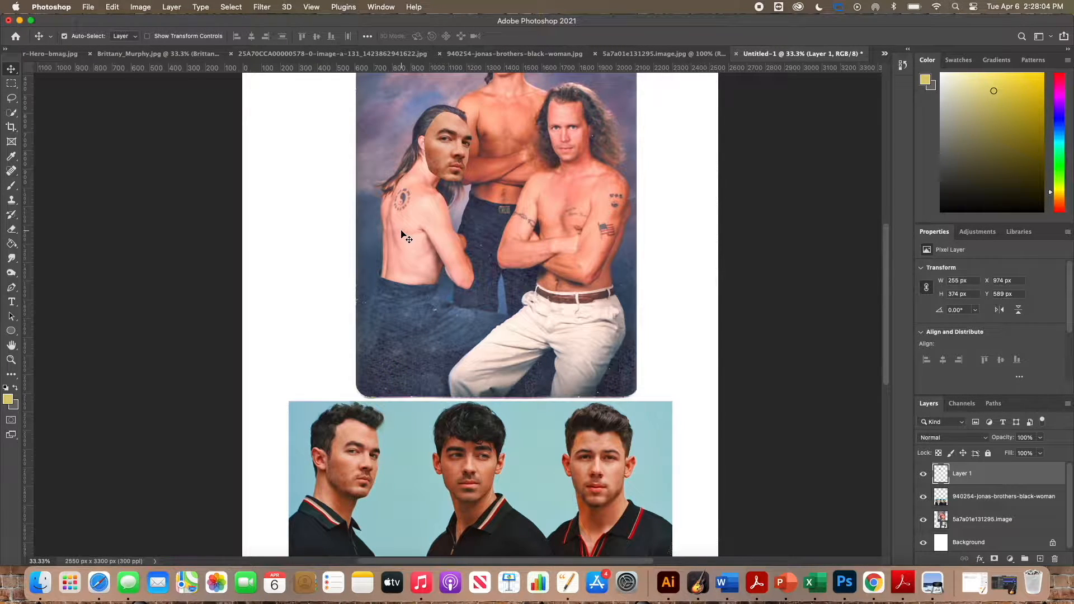
pyautogui.hscroll(3, 401, 234)
pyautogui.scroll(1, 401, 234)
pyautogui.scroll(-3, 401, 233)
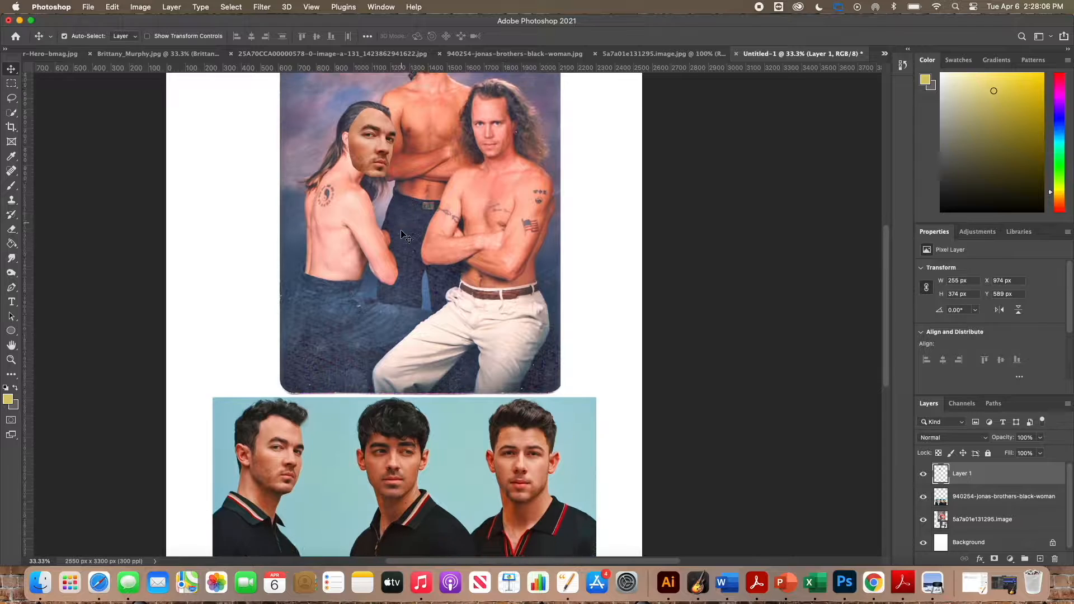
pyautogui.hscroll(1, 401, 234)
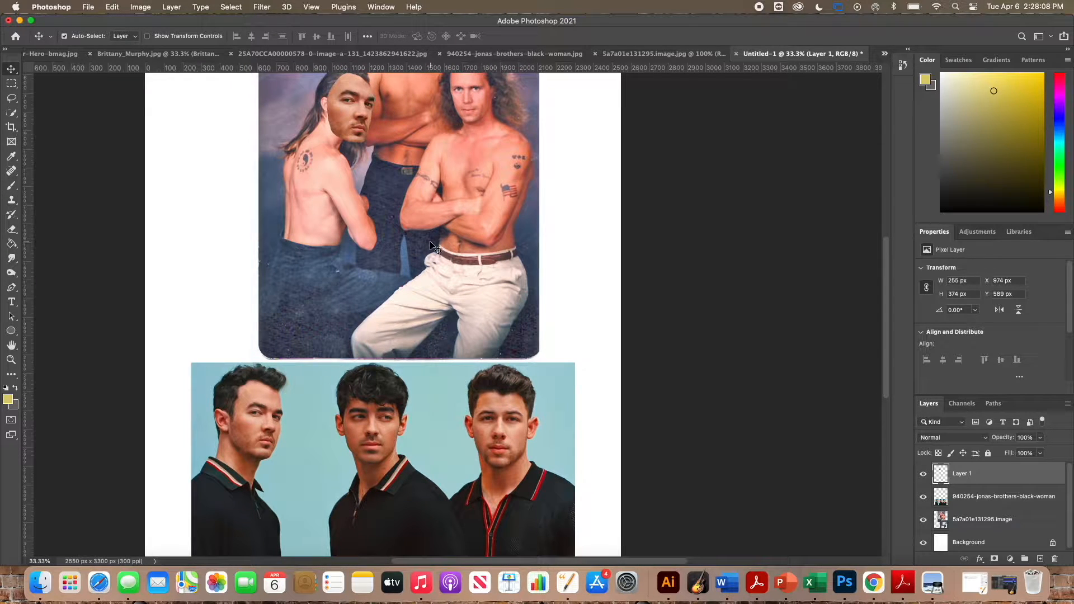
pyautogui.doubleClick(962, 474)
pyautogui.write('Left')
pyautogui.press('Return')
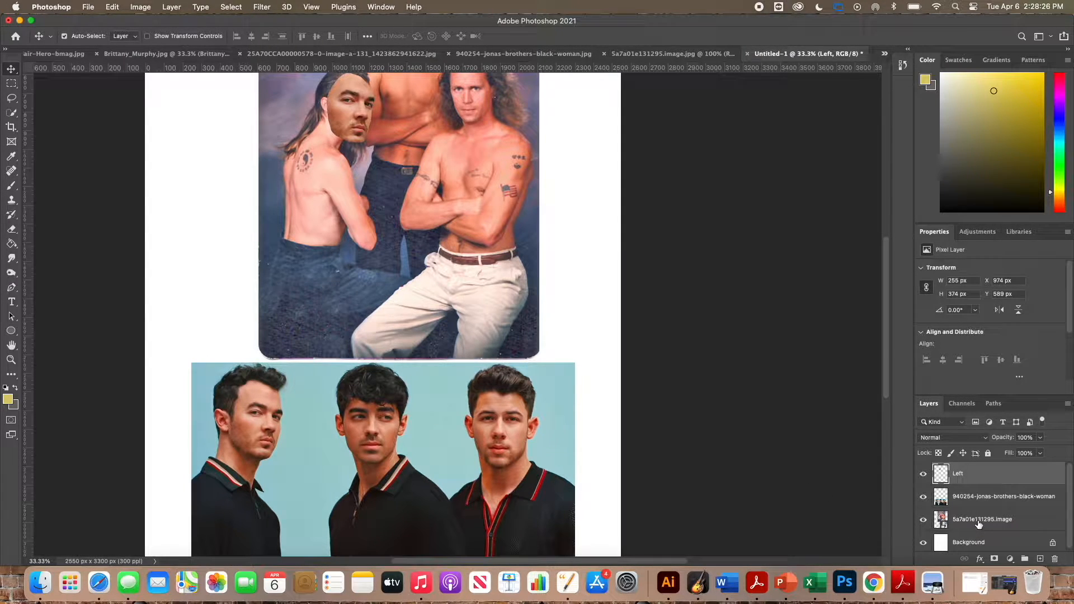
# Step: Lasso the middle man's face on the 940254-jonas-brothers-black-woman layer and copy it to a new layer
pyautogui.click(979, 503)
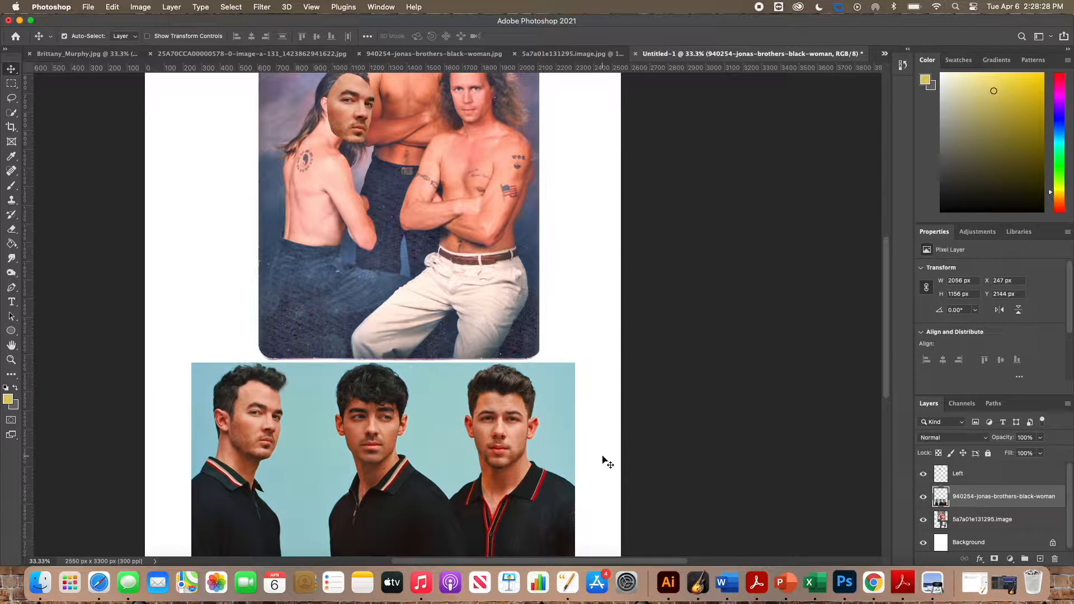
pyautogui.click(12, 112)
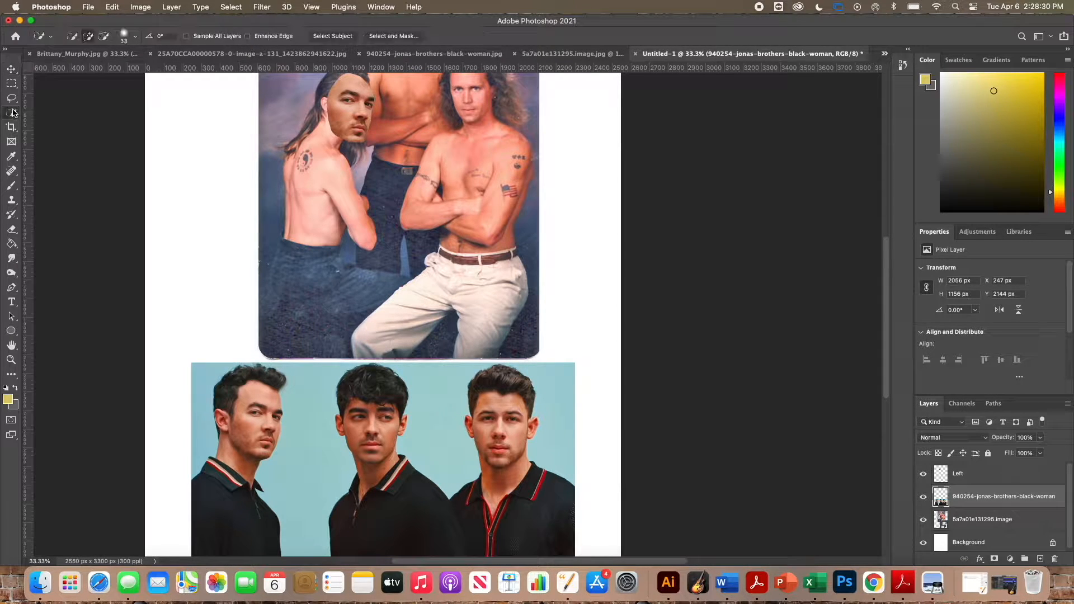
pyautogui.click(11, 98)
pyautogui.scroll(-5, 293, 322)
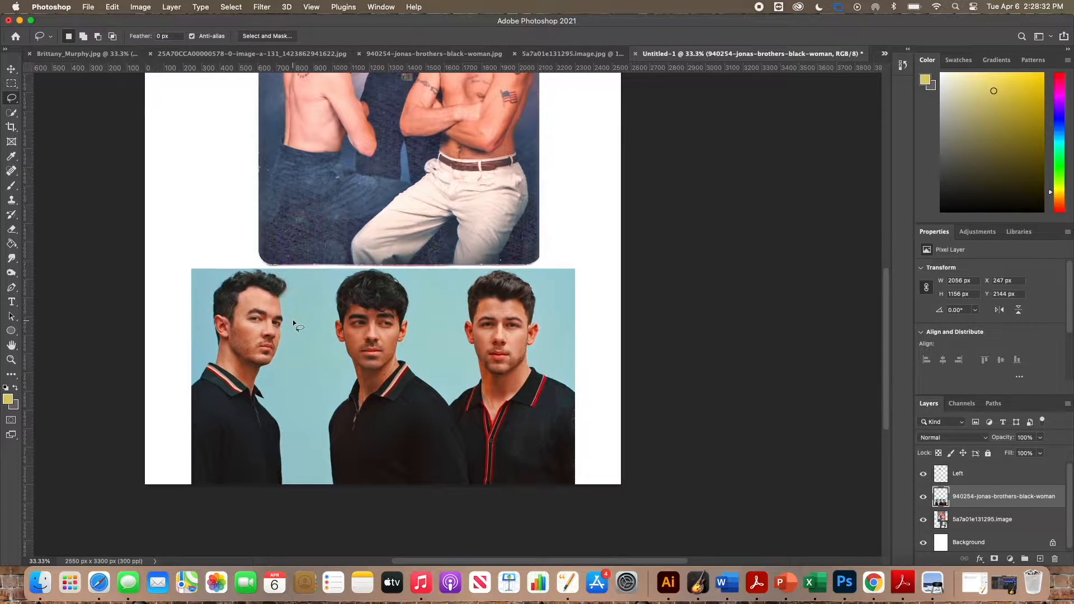
pyautogui.press('super+equal')
pyautogui.press('super+equal')
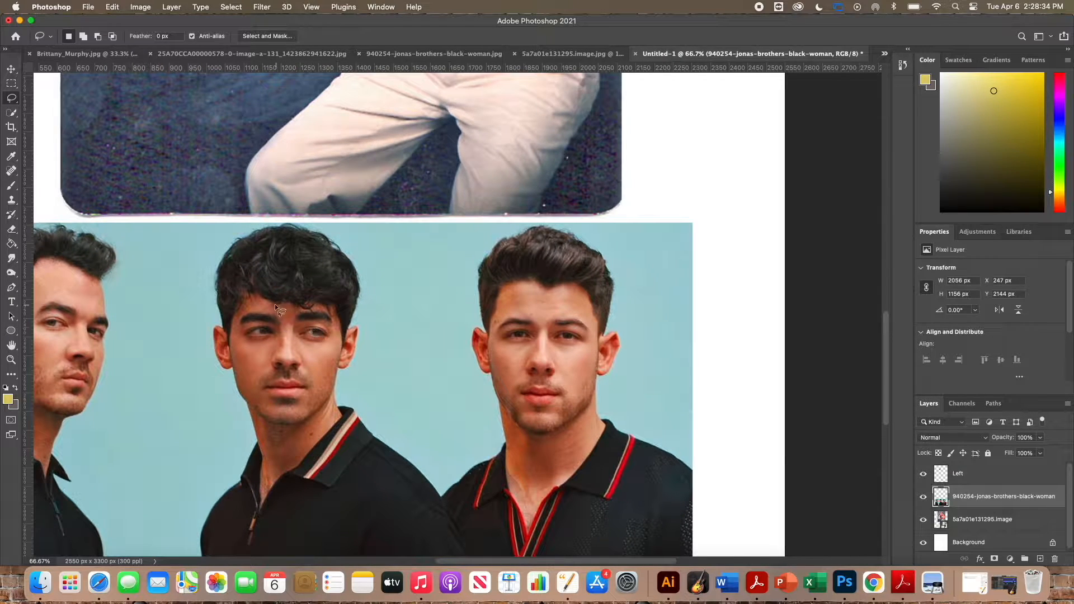
pyautogui.moveTo(253, 307)
pyautogui.mouseDown()
pyautogui.moveTo(241, 308)
pyautogui.moveTo(236, 350)
pyautogui.moveTo(338, 352)
pyautogui.moveTo(287, 311)
pyautogui.mouseUp()
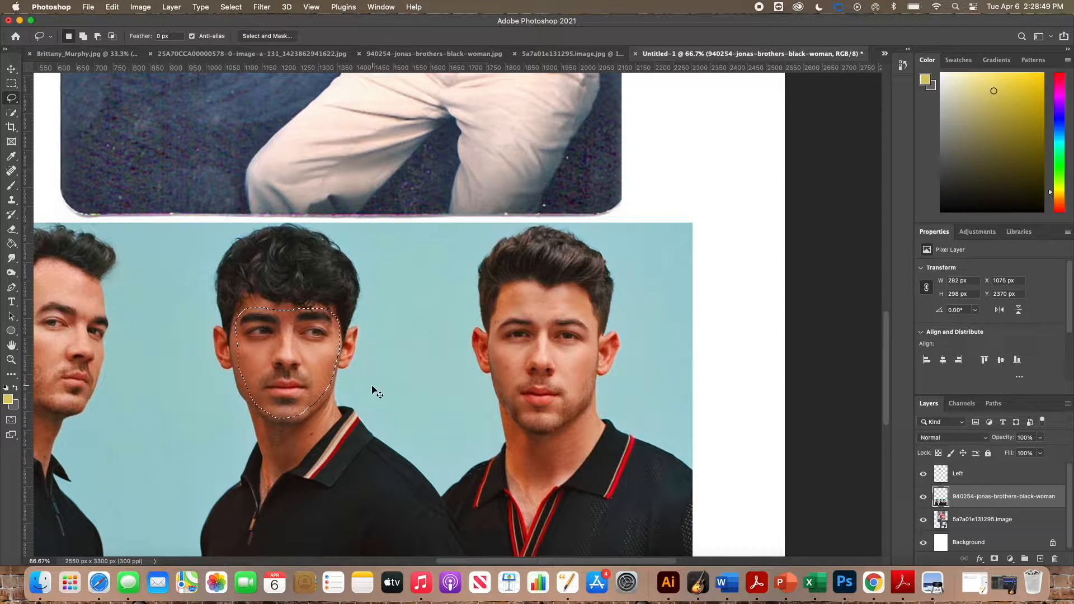
pyautogui.press('super+j')
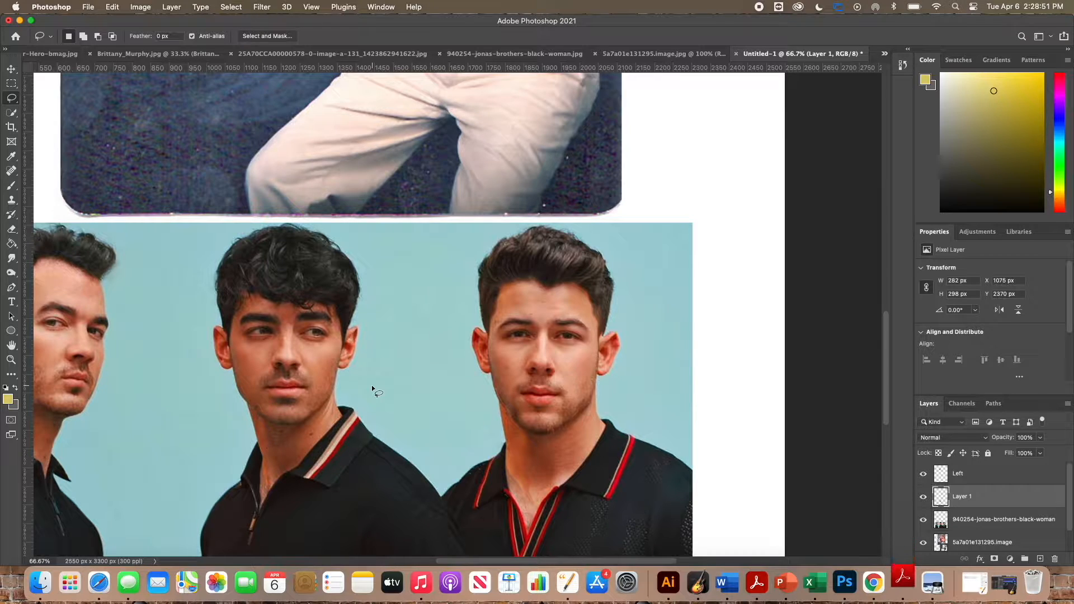
# Step: Place the copied middle face over the face of the portrait's standing man and rename its layer Center
pyautogui.press('super+minus')
pyautogui.press('super+minus')
pyautogui.press('super+minus')
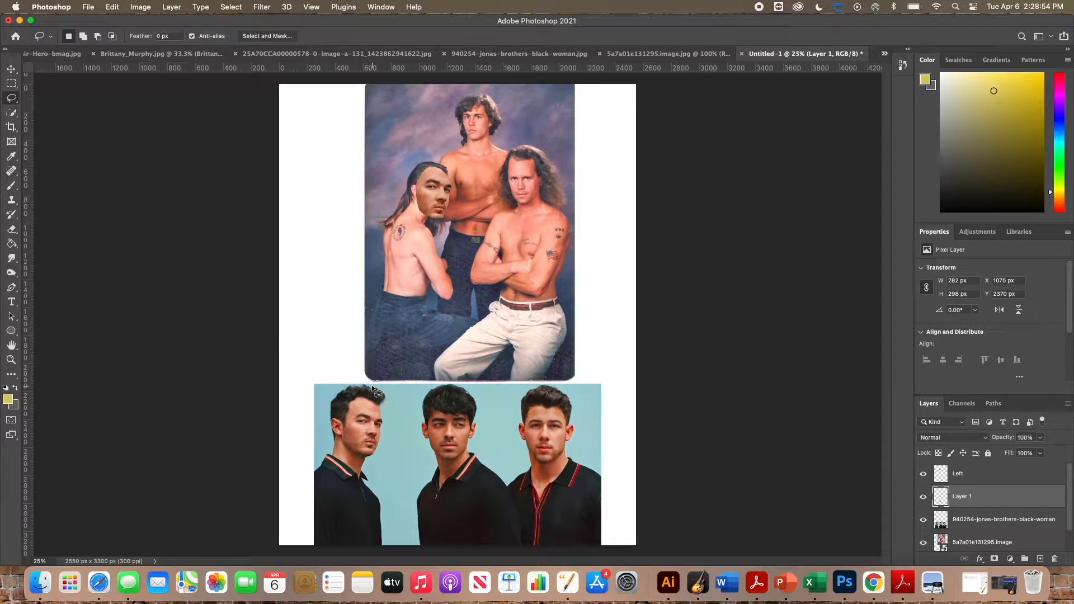
pyautogui.click(11, 69)
pyautogui.moveTo(451, 425); pyautogui.dragTo(477, 123)
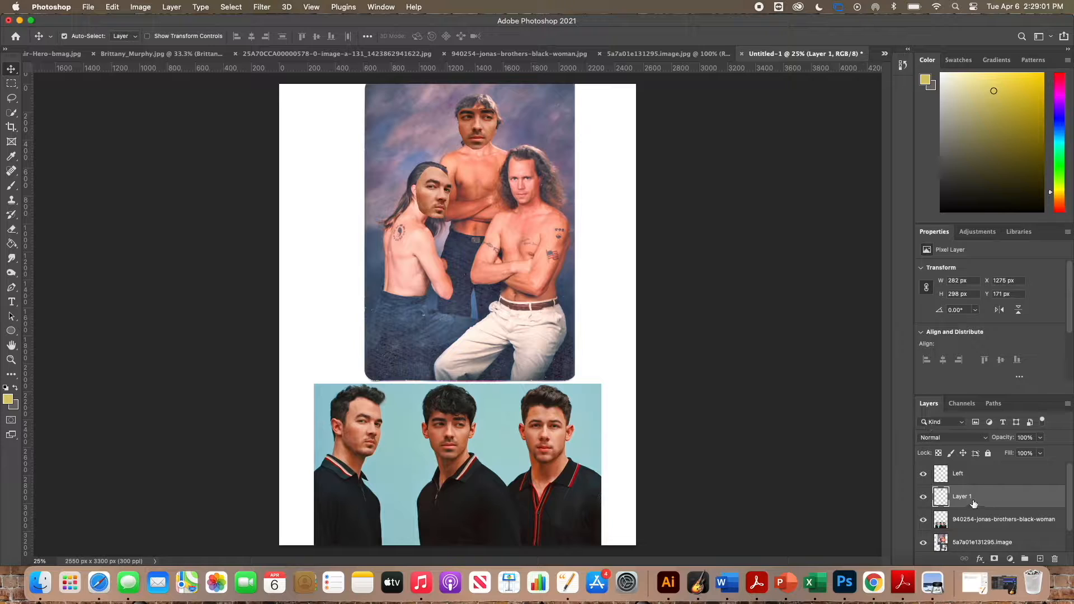
pyautogui.doubleClick(963, 496)
pyautogui.write('Center')
pyautogui.press('Return')
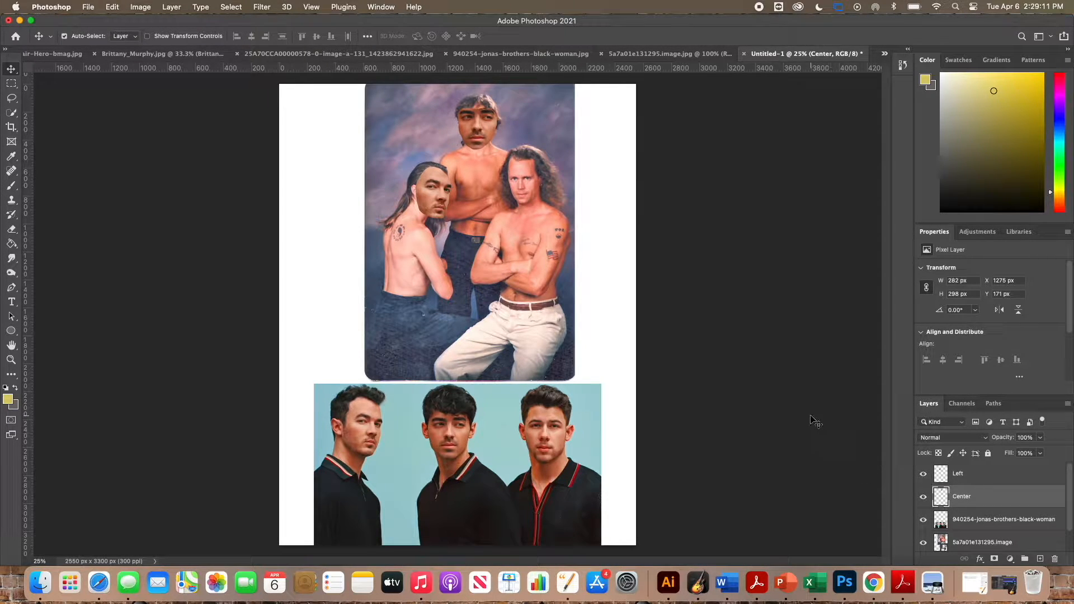
# Step: Lasso the right man's face on the 940254-jonas-brothers-black-woman layer and copy it to a new layer
pyautogui.scroll(-1, 952, 516)
pyautogui.click(954, 518)
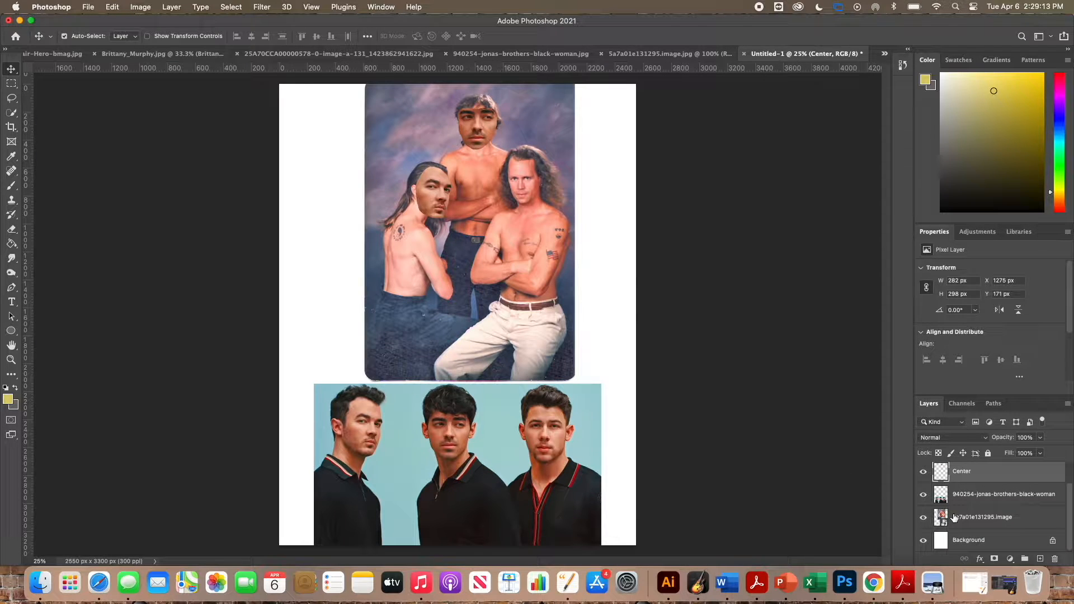
pyautogui.scroll(-3, 966, 502)
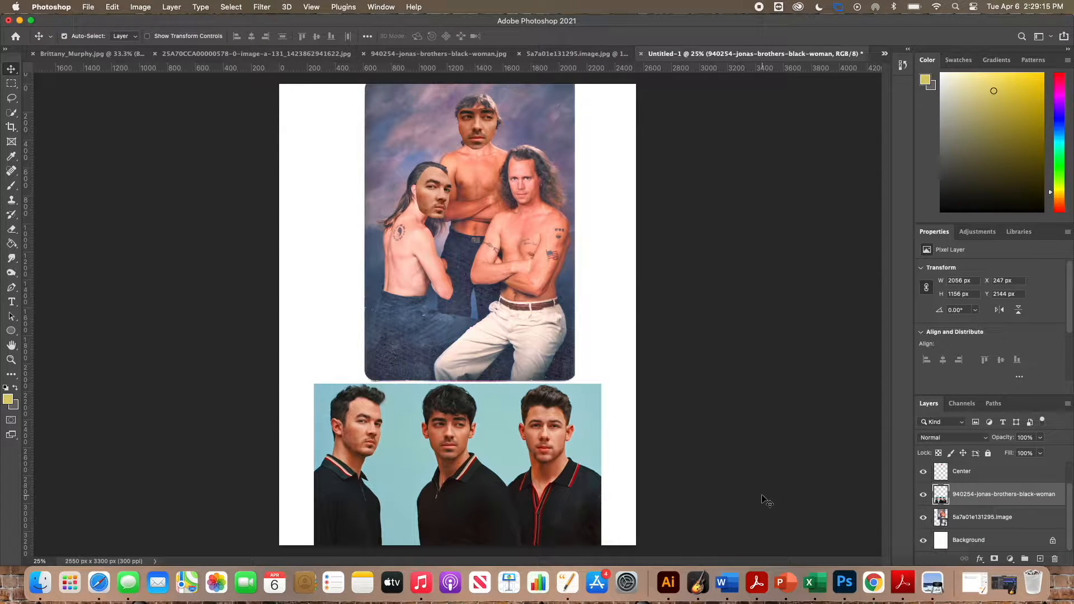
pyautogui.press('super+plus')
pyautogui.press('super+plus')
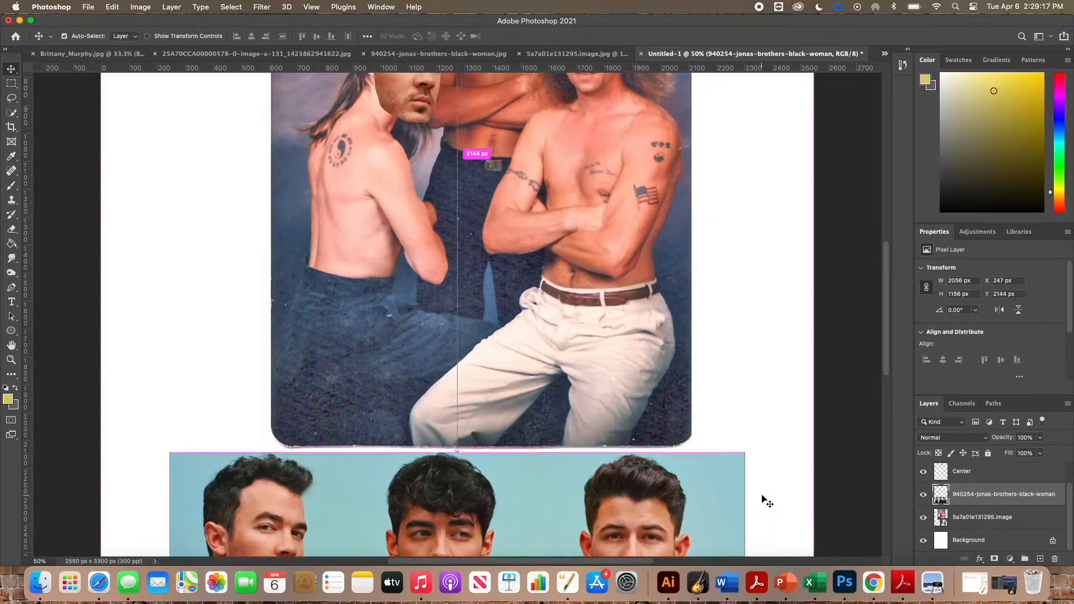
pyautogui.scroll(-5, 762, 496)
pyautogui.hscroll(3, 762, 496)
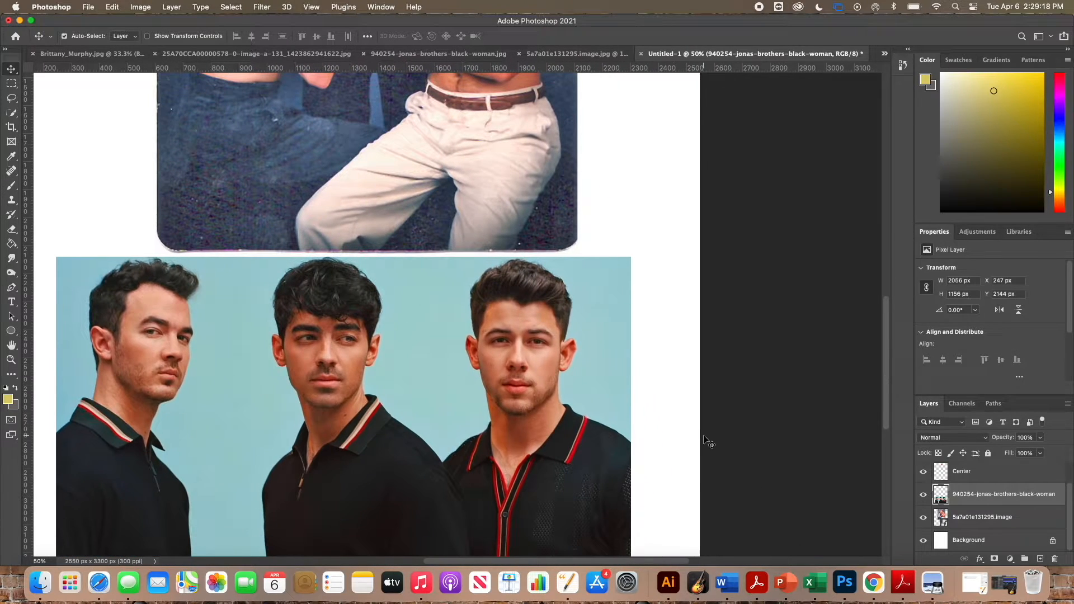
pyautogui.click(12, 99)
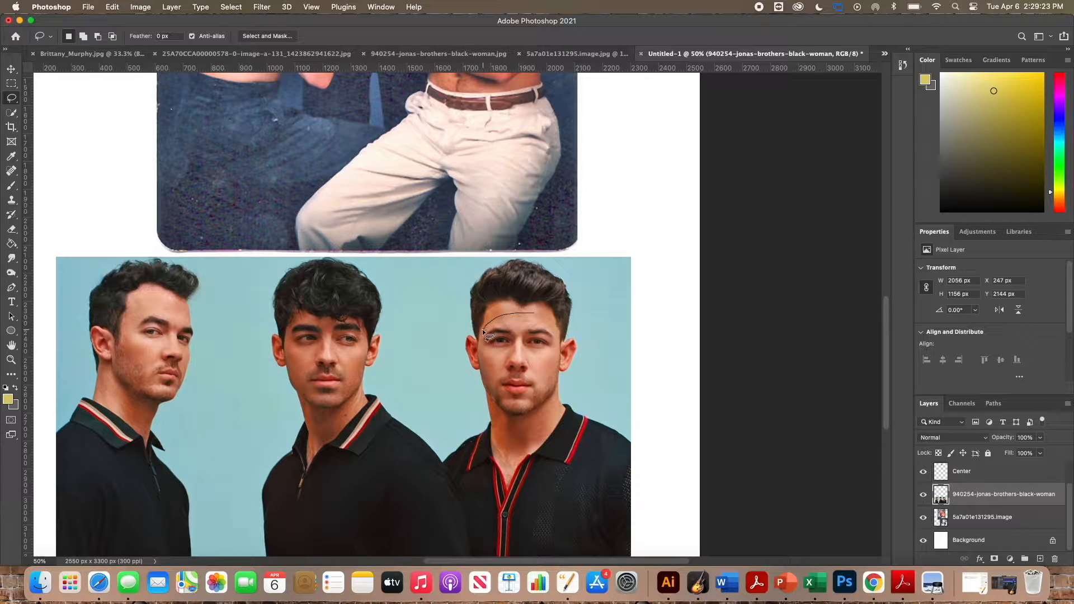
pyautogui.moveTo(480, 343)
pyautogui.mouseDown()
pyautogui.moveTo(503, 404)
pyautogui.moveTo(556, 351)
pyautogui.moveTo(537, 315)
pyautogui.mouseUp()
pyautogui.press('super+c')
pyautogui.press('super+v')
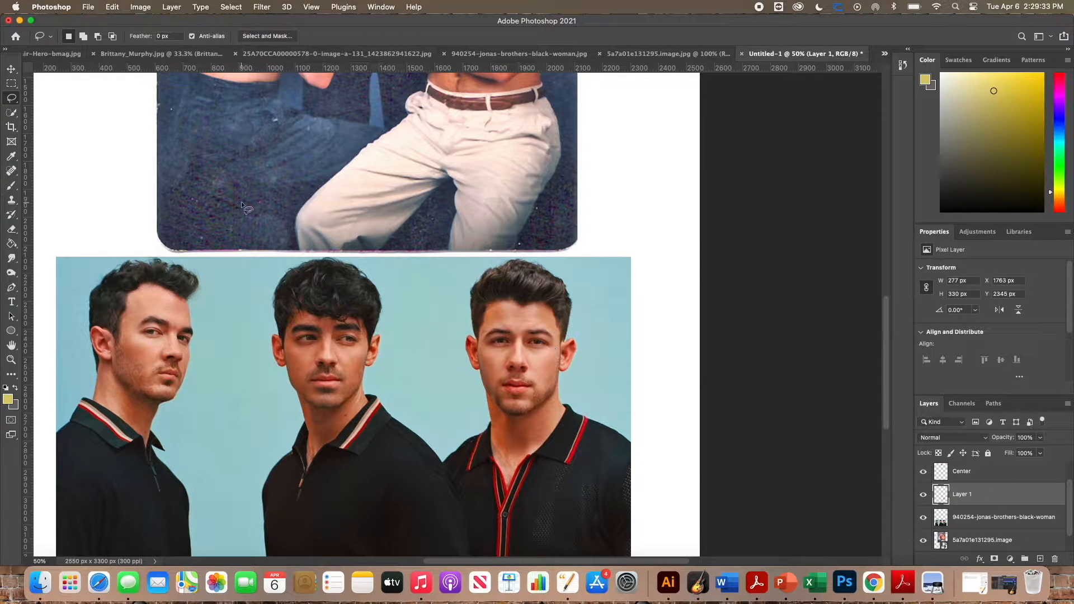
# Step: Place the copied face over the face of the portrait's right man and rename its layer Right
pyautogui.click(11, 67)
pyautogui.scroll(3, 370, 271)
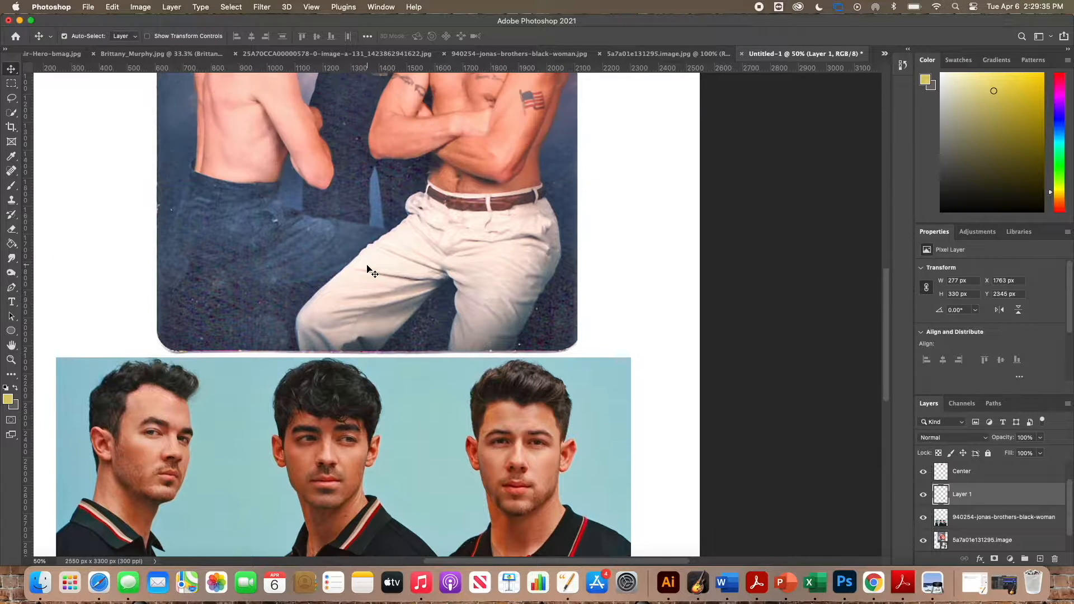
pyautogui.scroll(3, 495, 354)
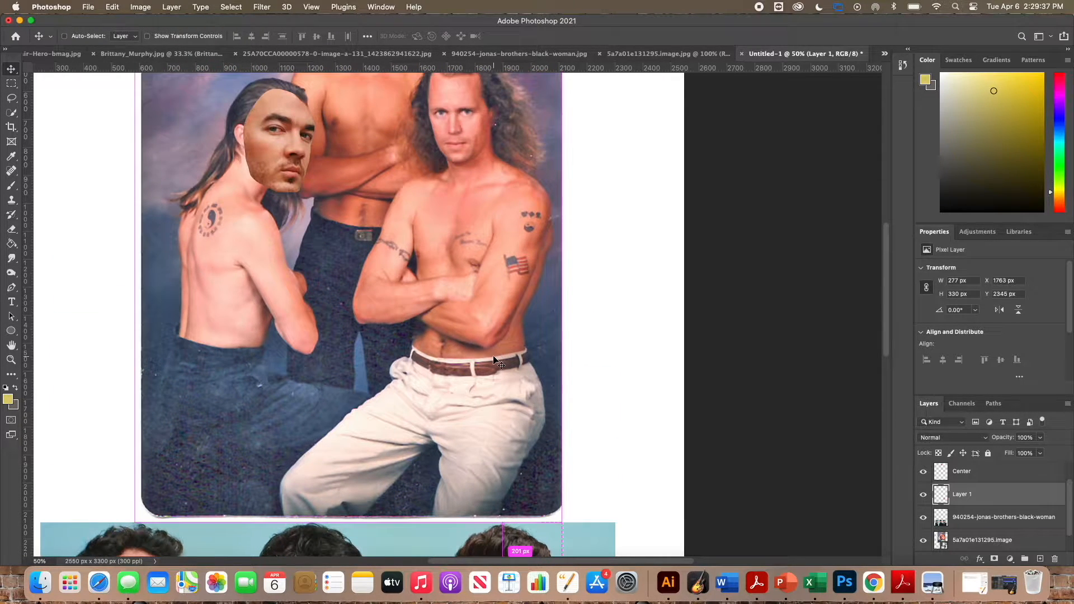
pyautogui.press('super+minus')
pyautogui.moveTo(499, 502); pyautogui.dragTo(468, 170)
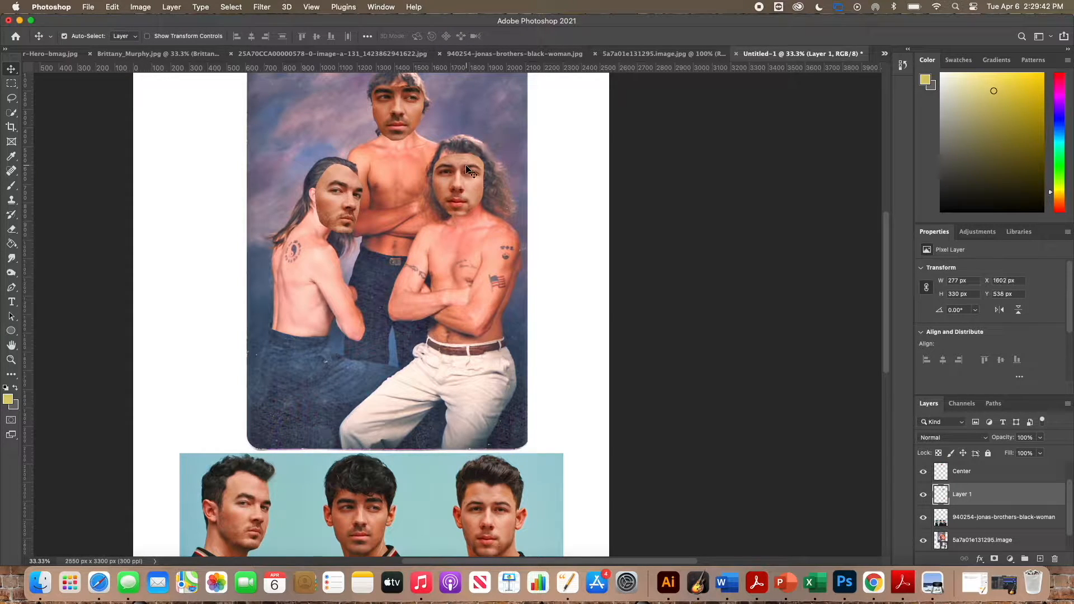
pyautogui.doubleClick(970, 495)
pyautogui.write('Right')
pyautogui.press('Return')
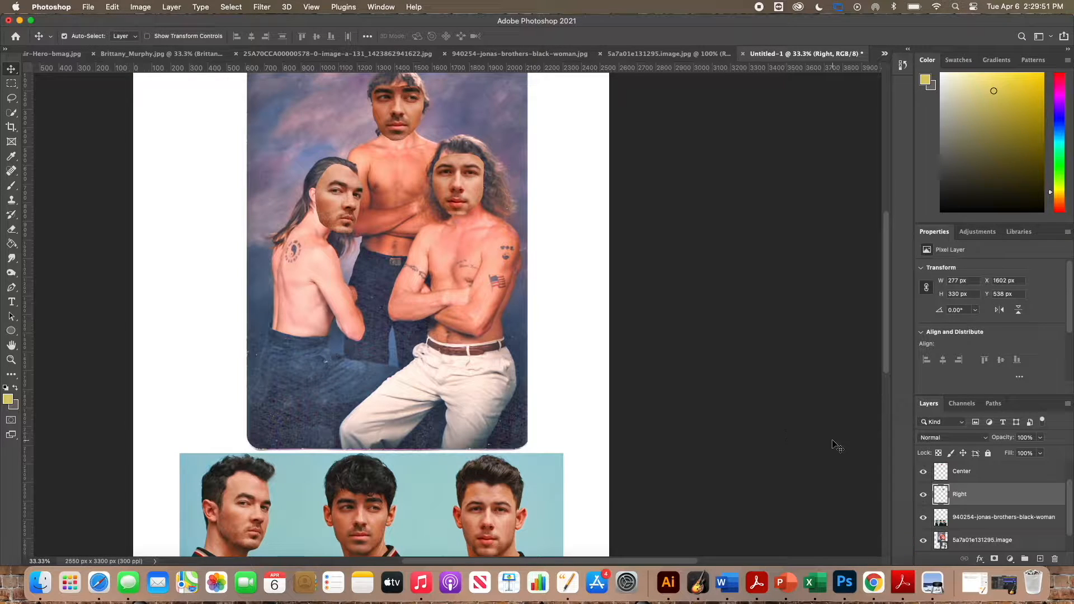
# Step: Delete the source photo layer 940254-jonas-brothers-black-woman
pyautogui.scroll(-2, 945, 517)
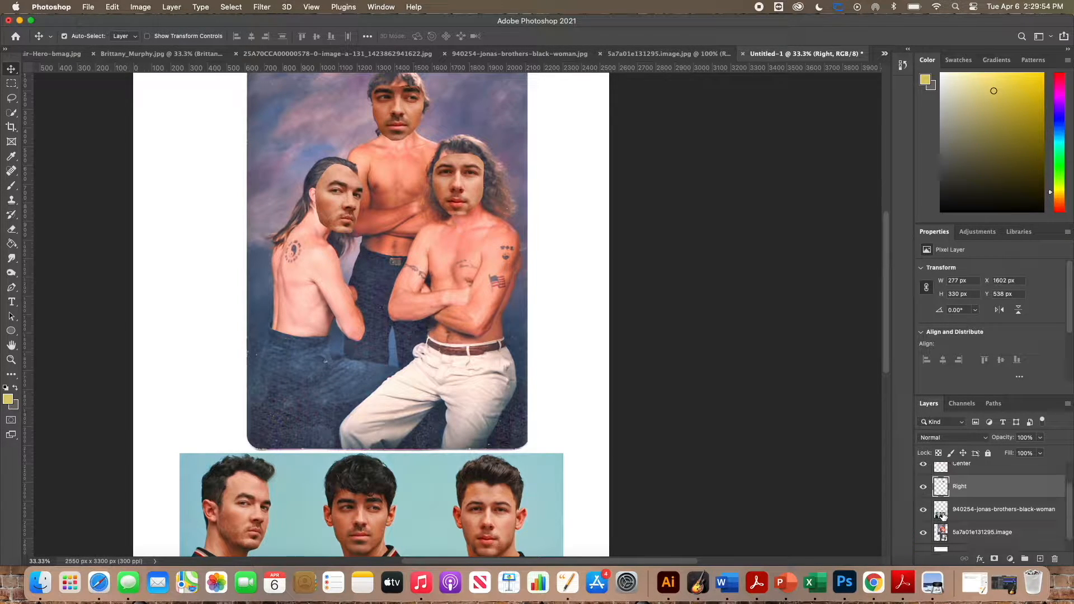
pyautogui.click(985, 506)
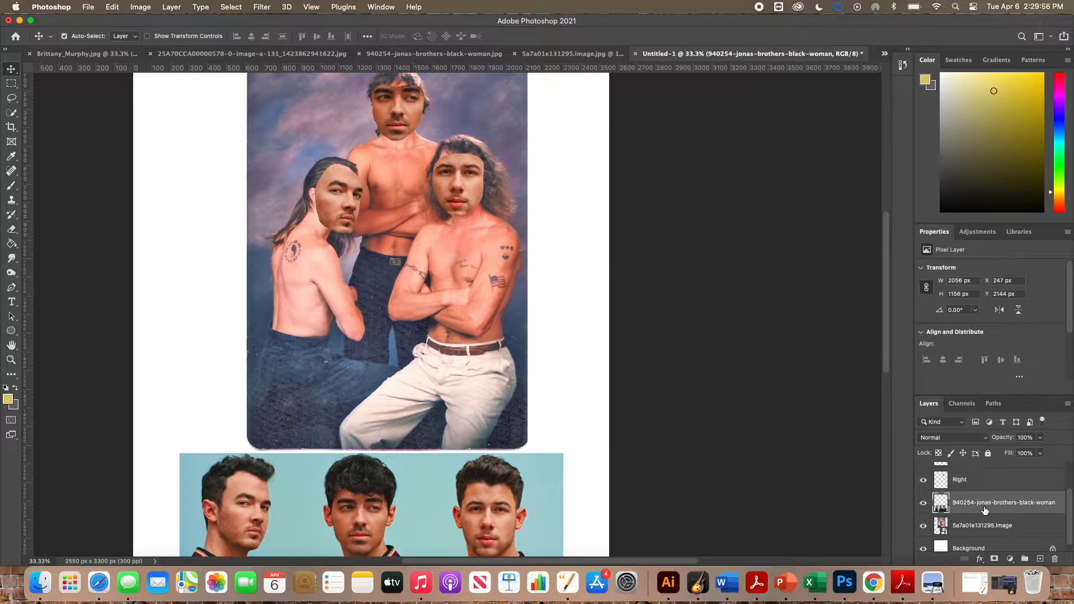
pyautogui.click(1057, 559)
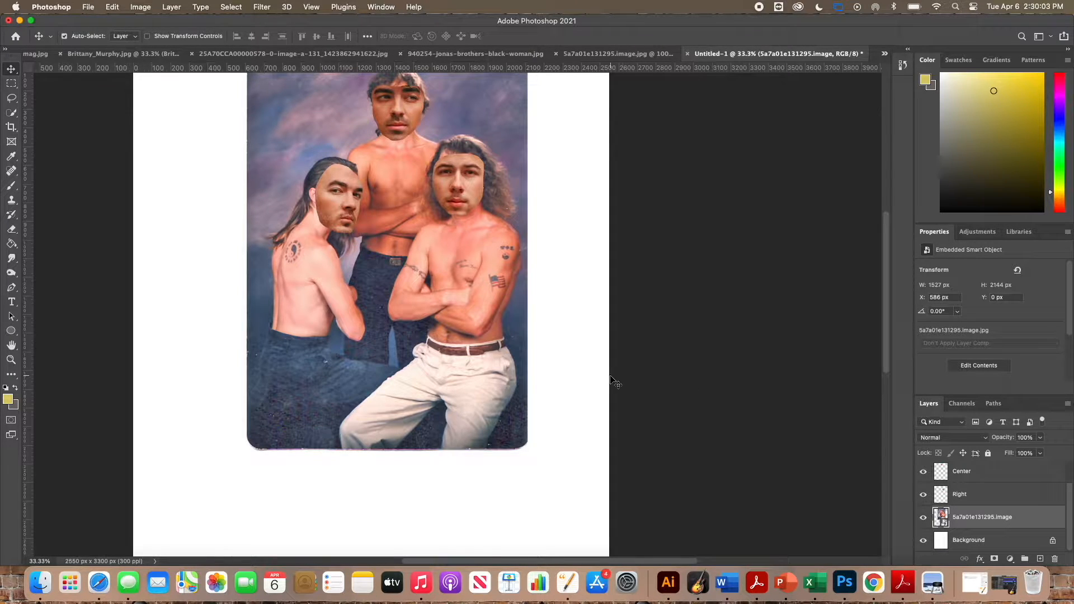
# Step: Enlarge the group portrait layer 5a7a01e131295.image to about 2151 × 3018 px, anchored at the canvas's upper edge
pyautogui.scroll(3, 538, 412)
pyautogui.hscroll(3, 539, 413)
pyautogui.scroll(-1, 538, 412)
pyautogui.hscroll(1, 538, 413)
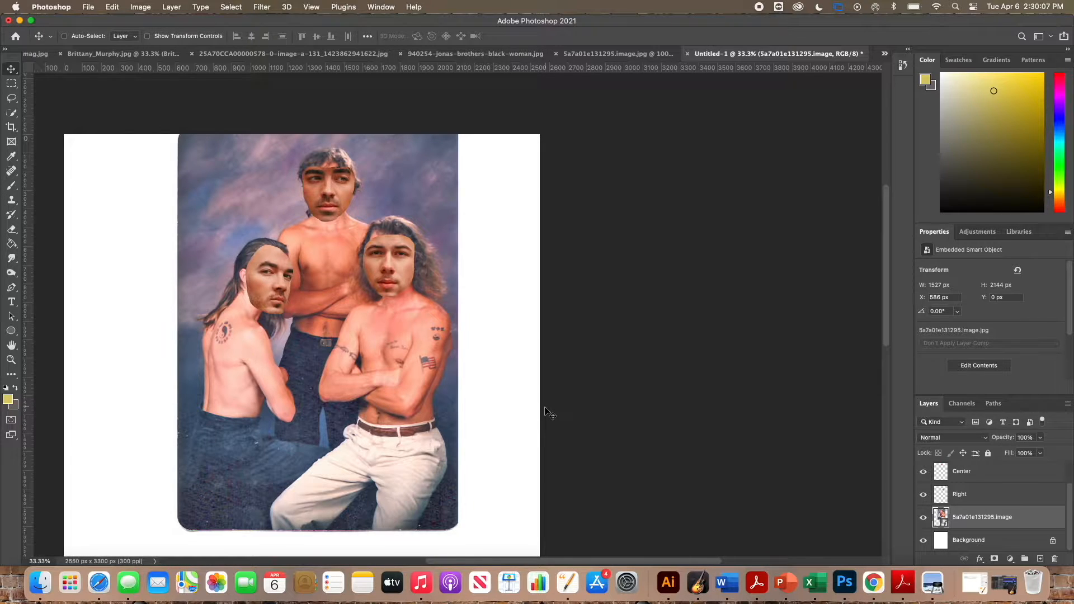
pyautogui.press('super+equal')
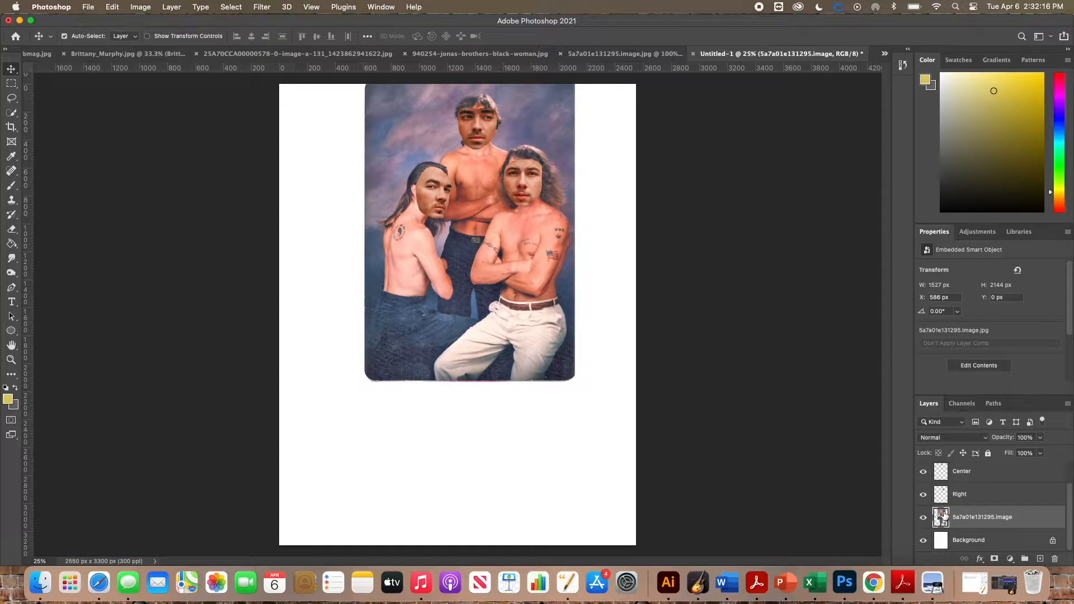
pyautogui.scroll(2, 965, 519)
pyautogui.scroll(-1, 964, 519)
pyautogui.press('super+t')
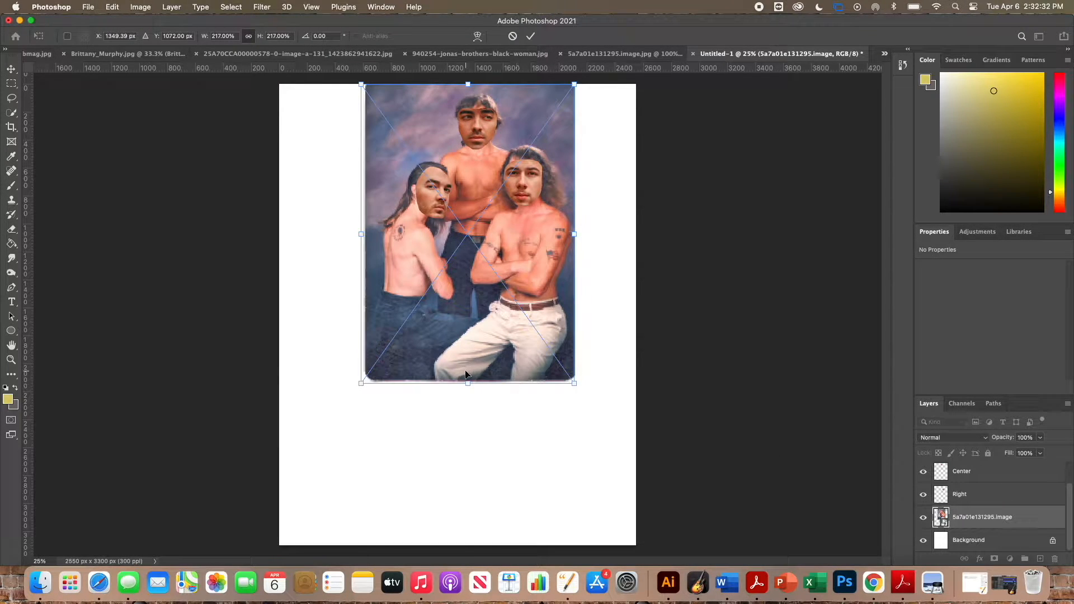
pyautogui.moveTo(468, 384); pyautogui.dragTo(489, 508)
pyautogui.press('Return')
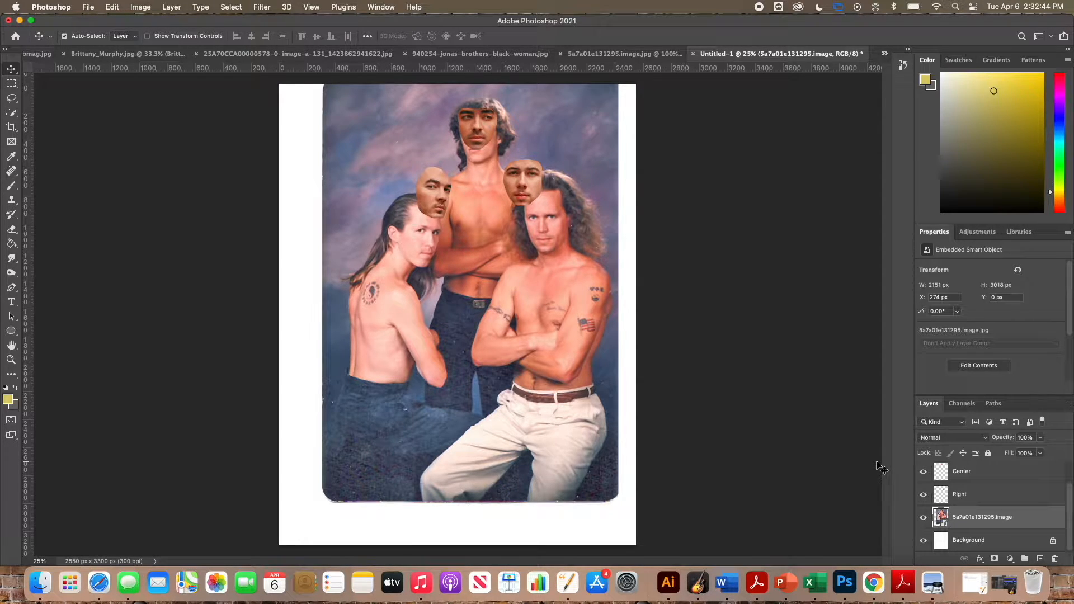
# Step: Select the Left layer and switch its visibility off and on to identify its face
pyautogui.scroll(2, 965, 478)
pyautogui.click(965, 479)
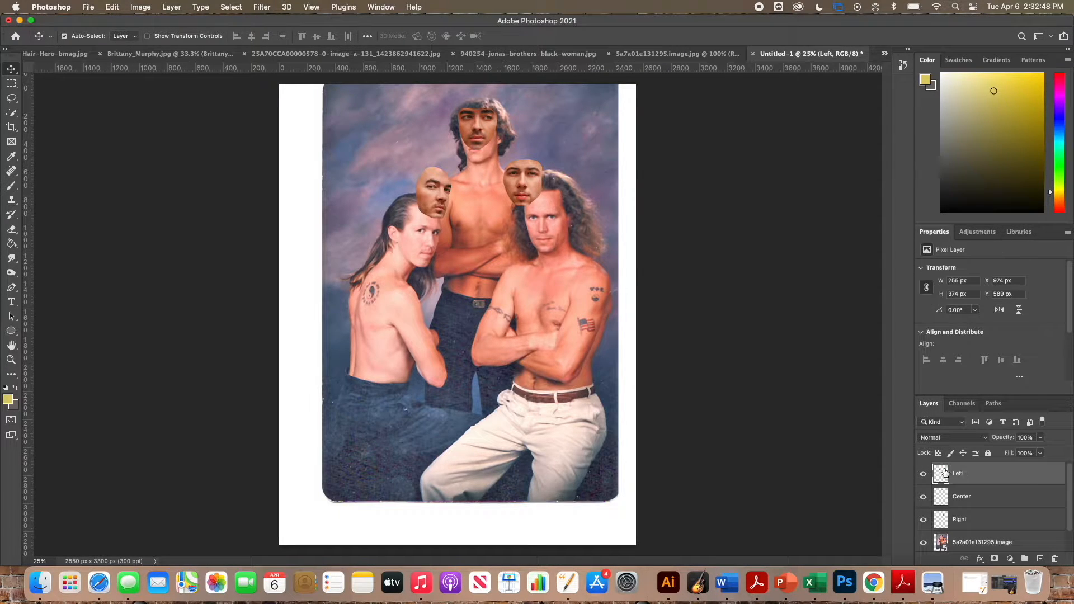
pyautogui.click(923, 474)
pyautogui.click(923, 475)
pyautogui.click(923, 474)
pyautogui.click(923, 474)
pyautogui.click(923, 475)
pyautogui.click(923, 474)
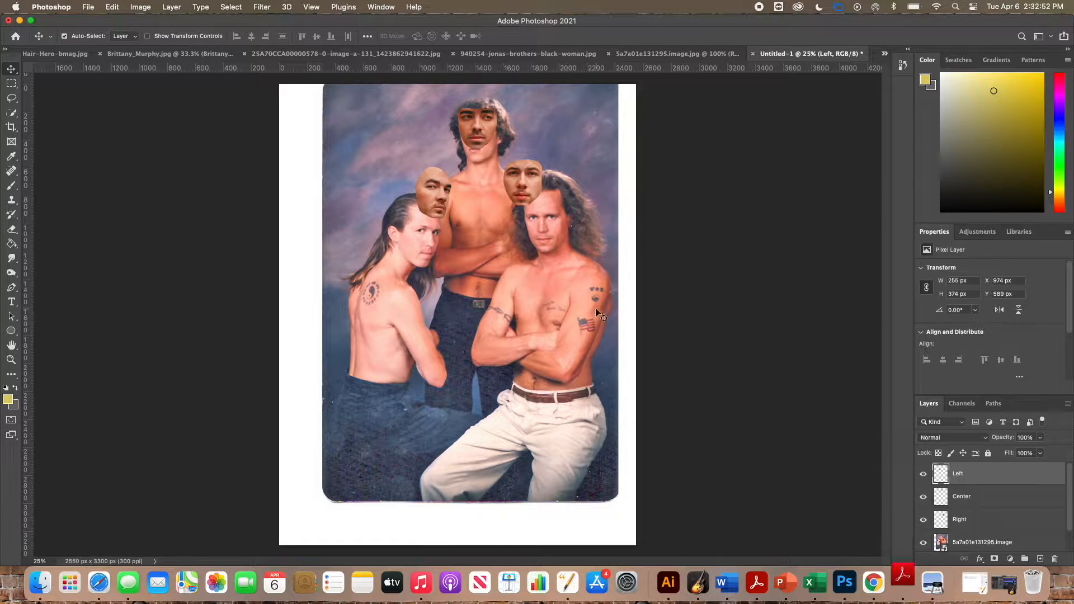
# Step: Move the Left face beside the left man's head and scale it up to about 269 × 395 px
pyautogui.moveTo(441, 203); pyautogui.dragTo(463, 244)
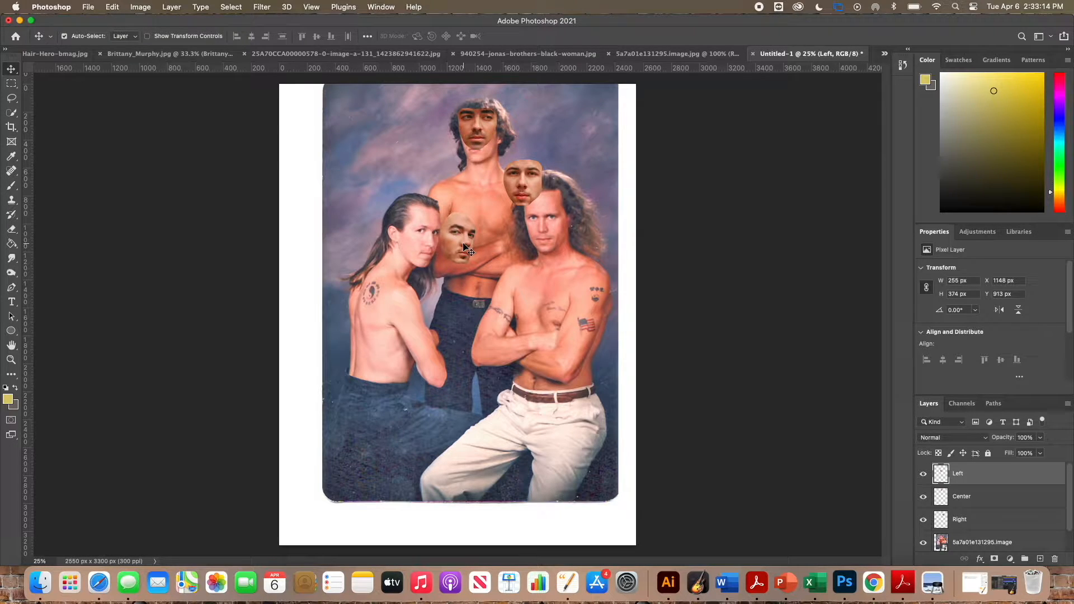
pyautogui.press('super+t')
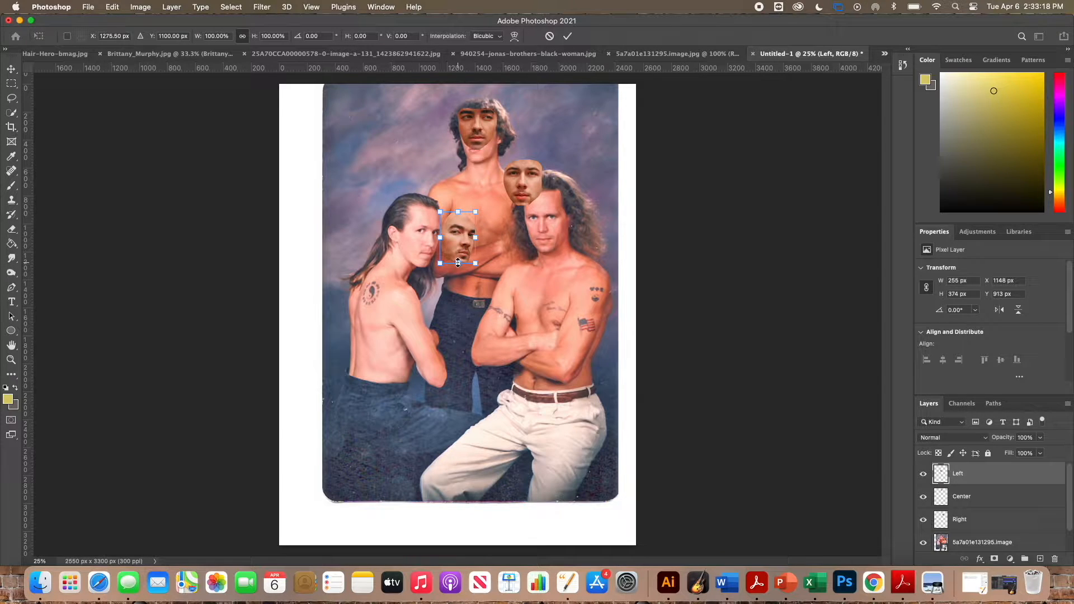
pyautogui.moveTo(459, 265); pyautogui.dragTo(460, 267)
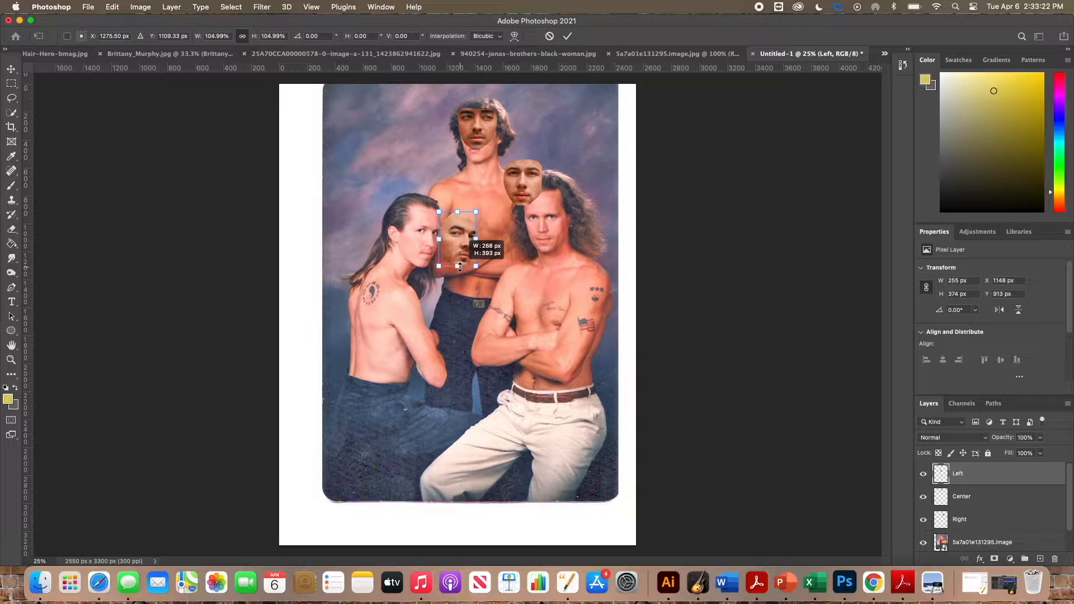
pyautogui.moveTo(460, 268); pyautogui.dragTo(460, 269)
pyautogui.press('Return')
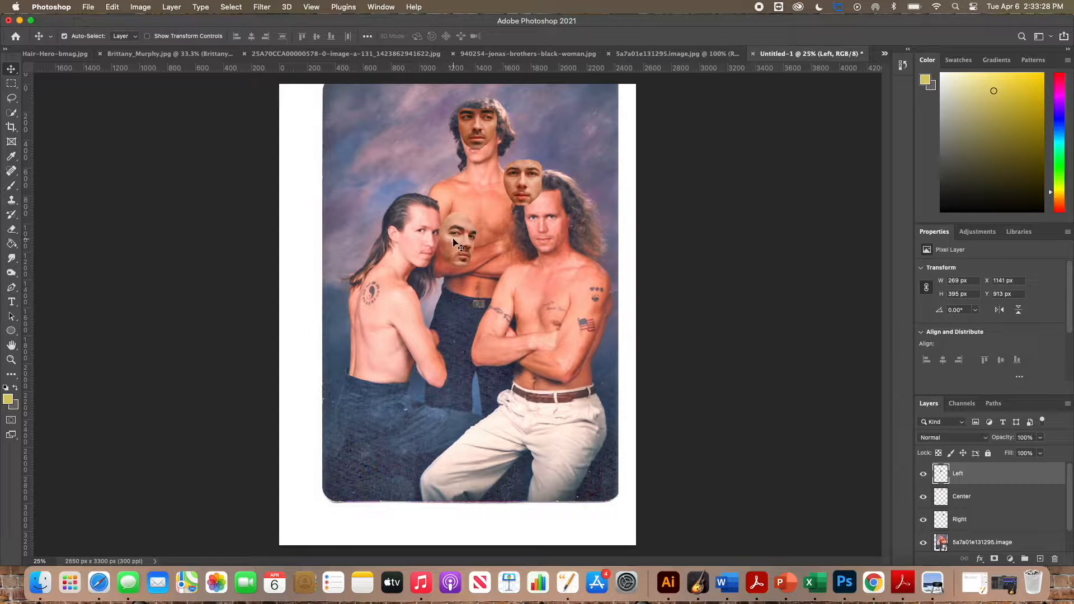
# Step: Rotate the Left face clockwise by about 4.8° and place it over the portrait's left man's face
pyautogui.press('super+t')
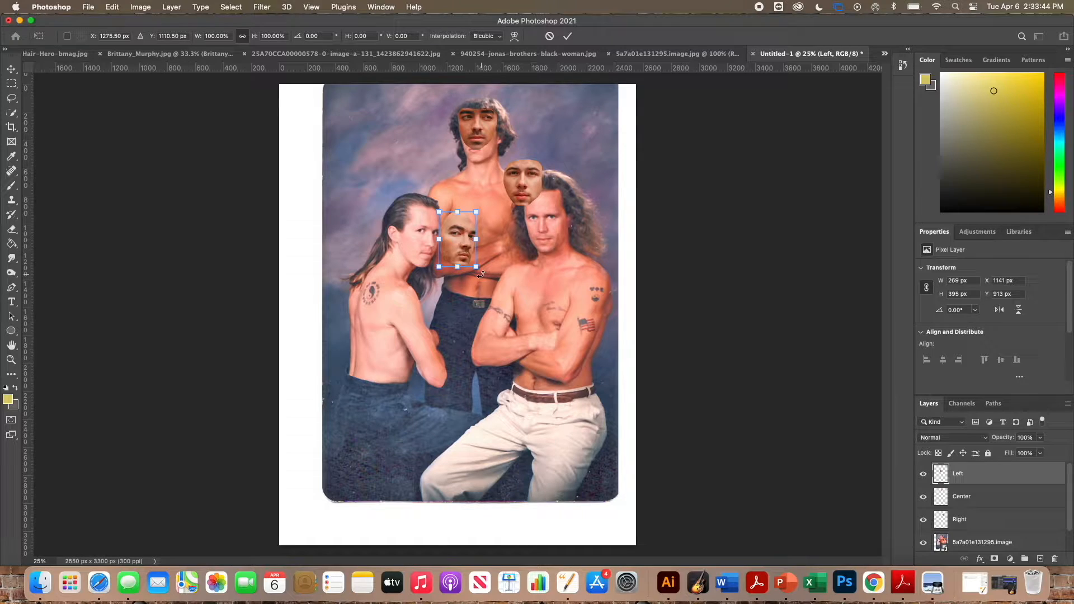
pyautogui.moveTo(480, 274); pyautogui.dragTo(479, 275)
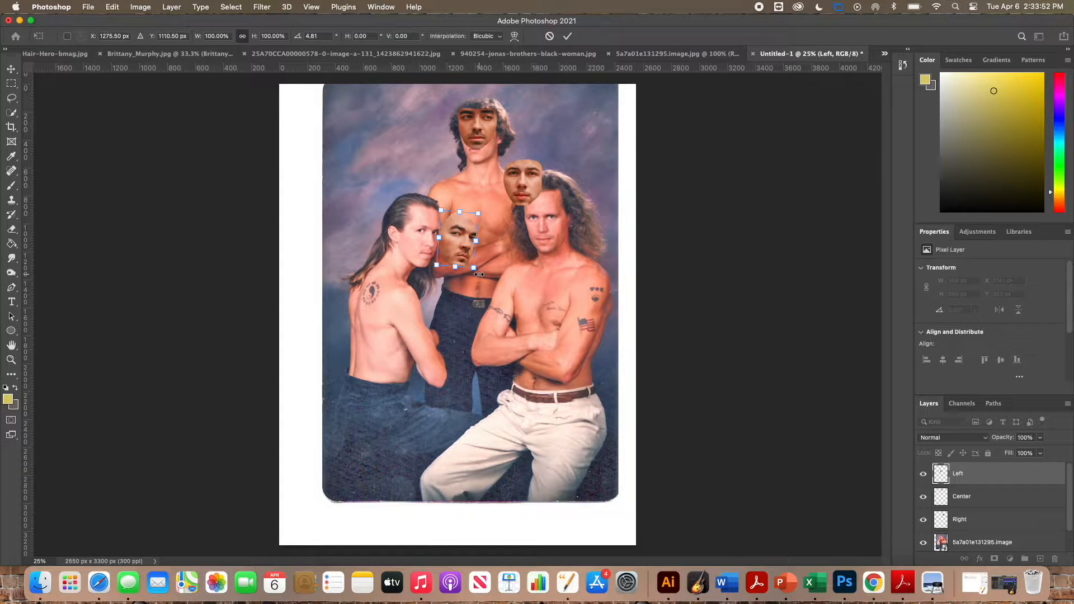
pyautogui.press('Return')
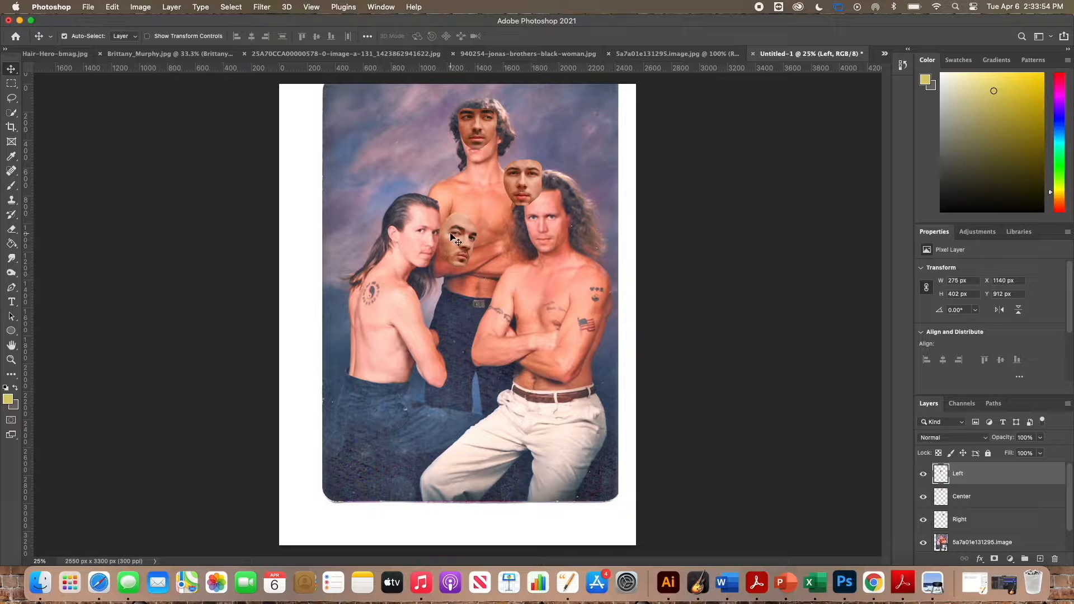
pyautogui.moveTo(462, 238); pyautogui.dragTo(429, 235)
pyautogui.press('Left')
pyautogui.press('Left')
pyautogui.press('Left')
pyautogui.press('Up')
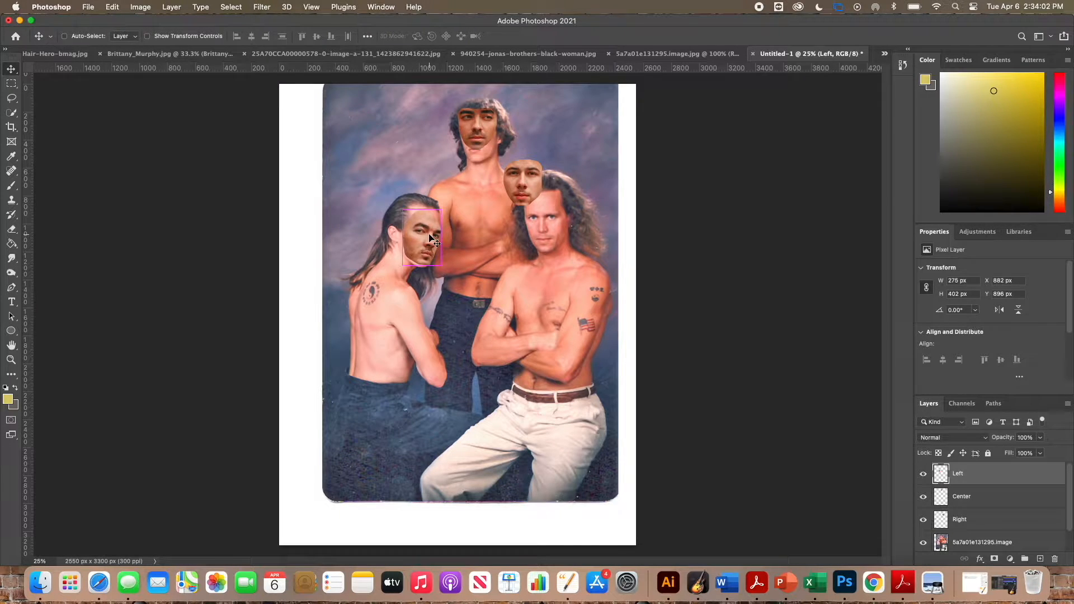
# Step: Set the Left face's brightness to 42 and its contrast to -50
pyautogui.press('super+equal')
pyautogui.press('super+equal')
pyautogui.press('super+equal')
pyautogui.scroll(5, 430, 240)
pyautogui.hscroll(-2, 429, 240)
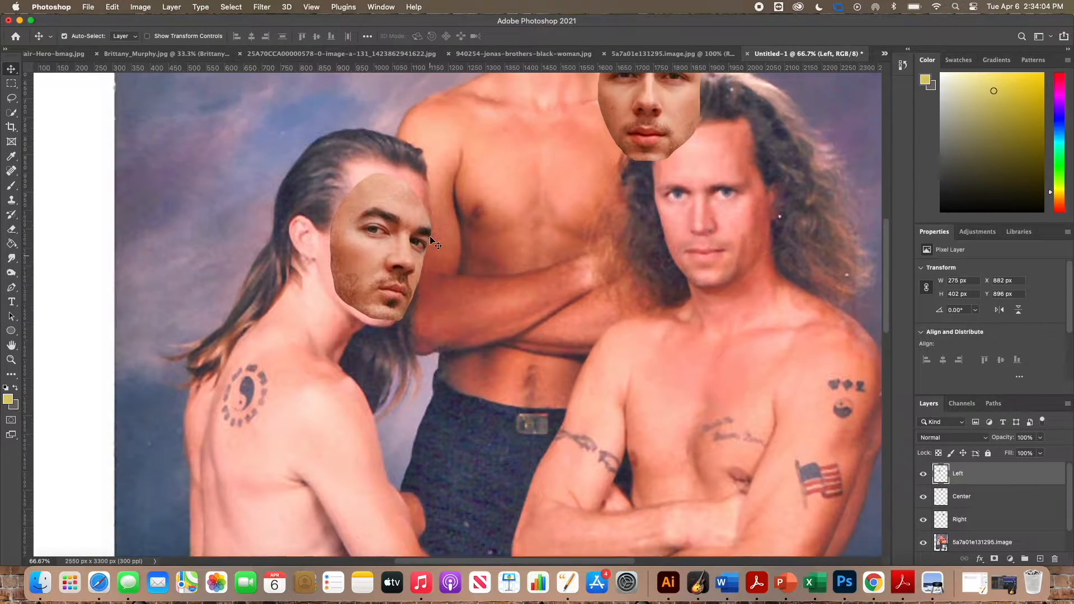
pyautogui.press('super+minus')
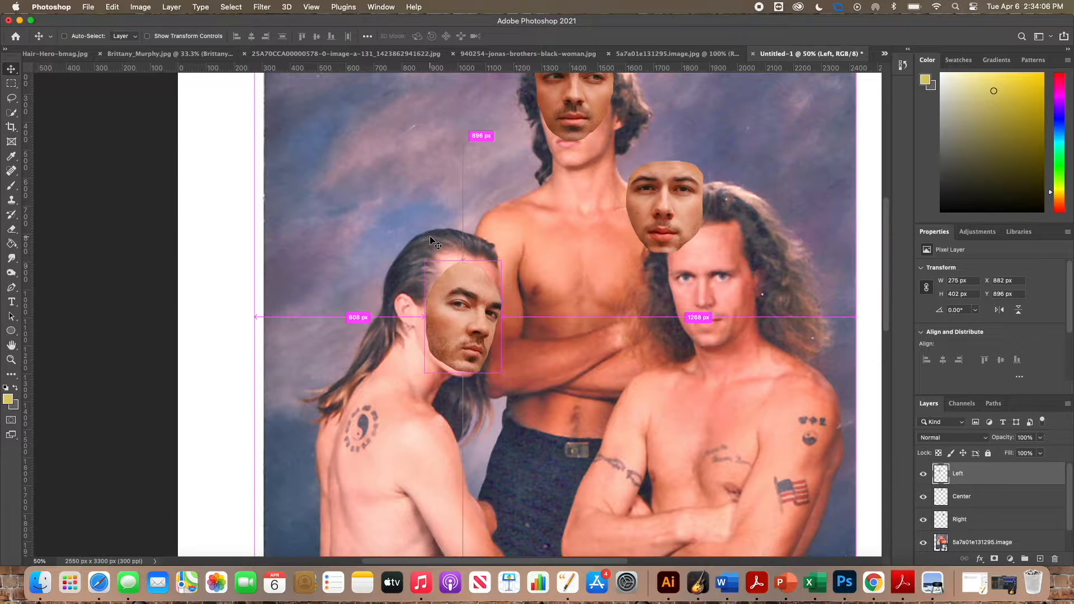
pyautogui.press('super+equal')
pyautogui.press('super+equal')
pyautogui.scroll(-2, 430, 240)
pyautogui.hscroll(1, 431, 240)
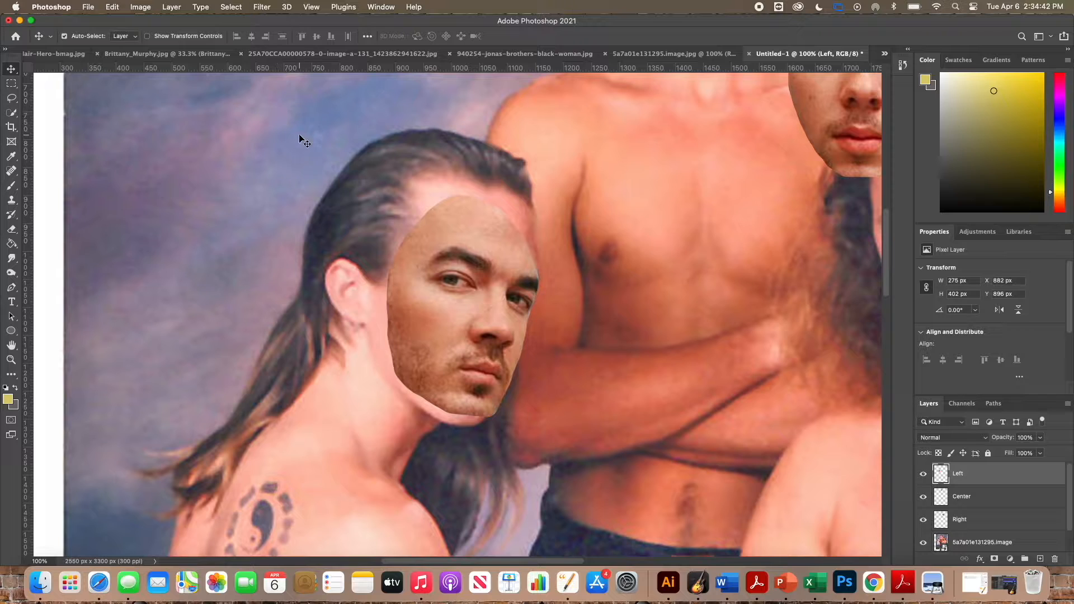
pyautogui.click(141, 7)
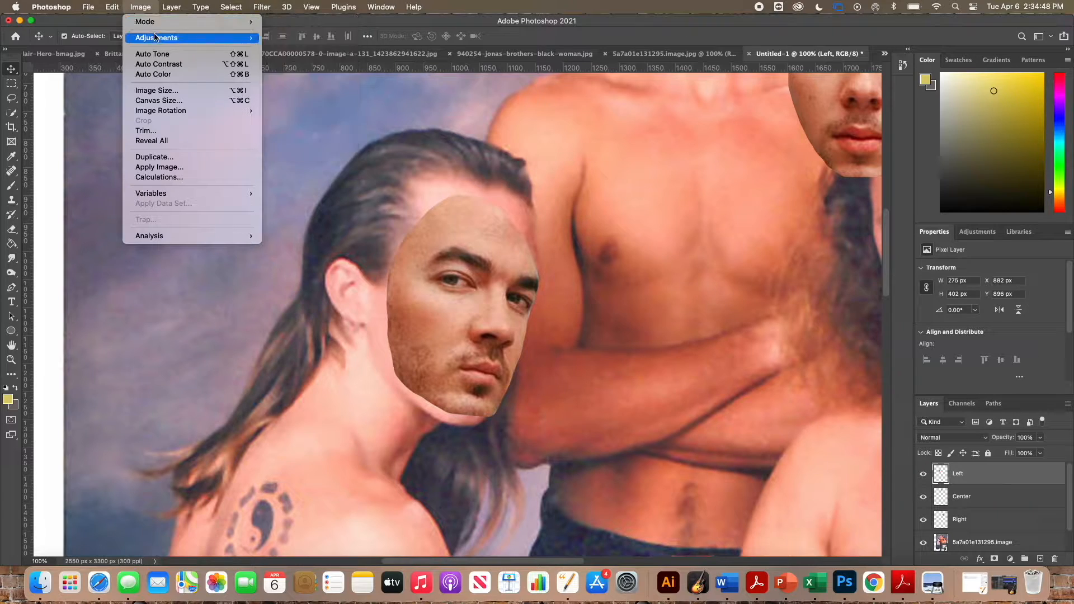
pyautogui.moveTo(156, 41)
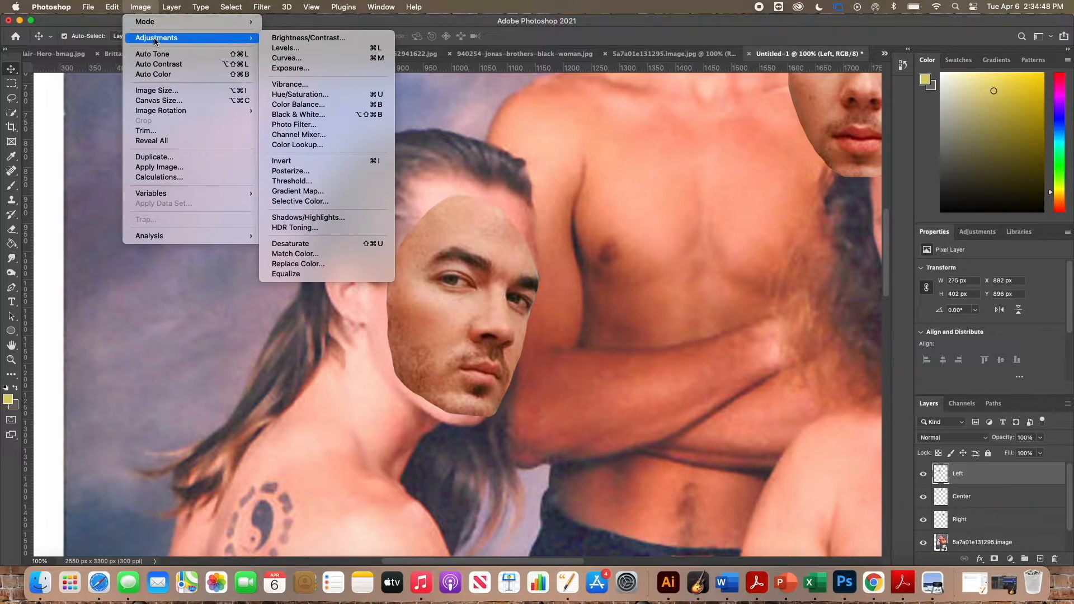
pyautogui.click(310, 40)
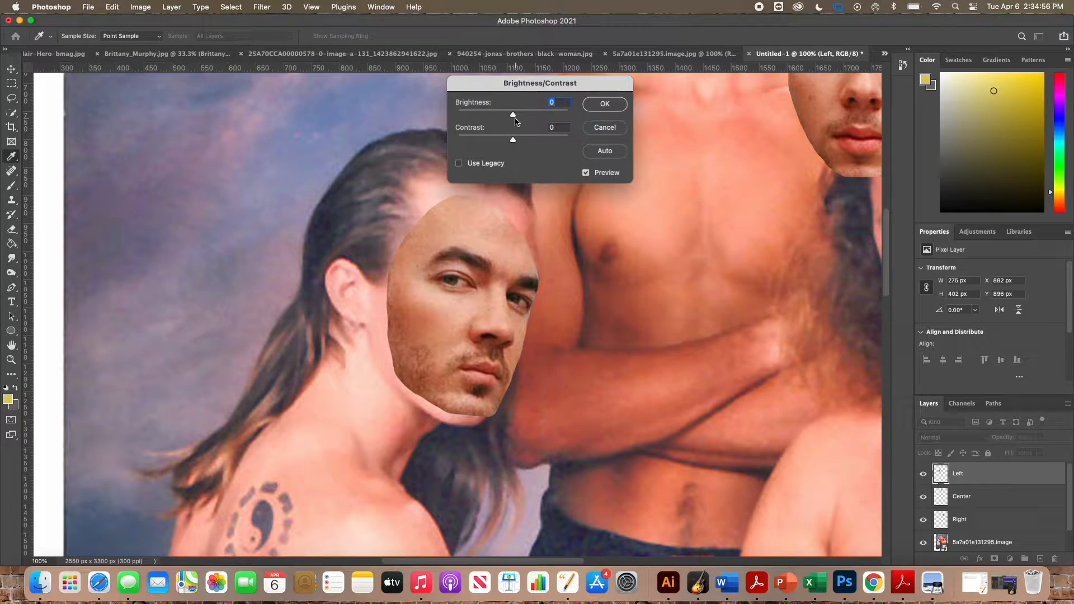
pyautogui.moveTo(513, 116); pyautogui.dragTo(453, 140)
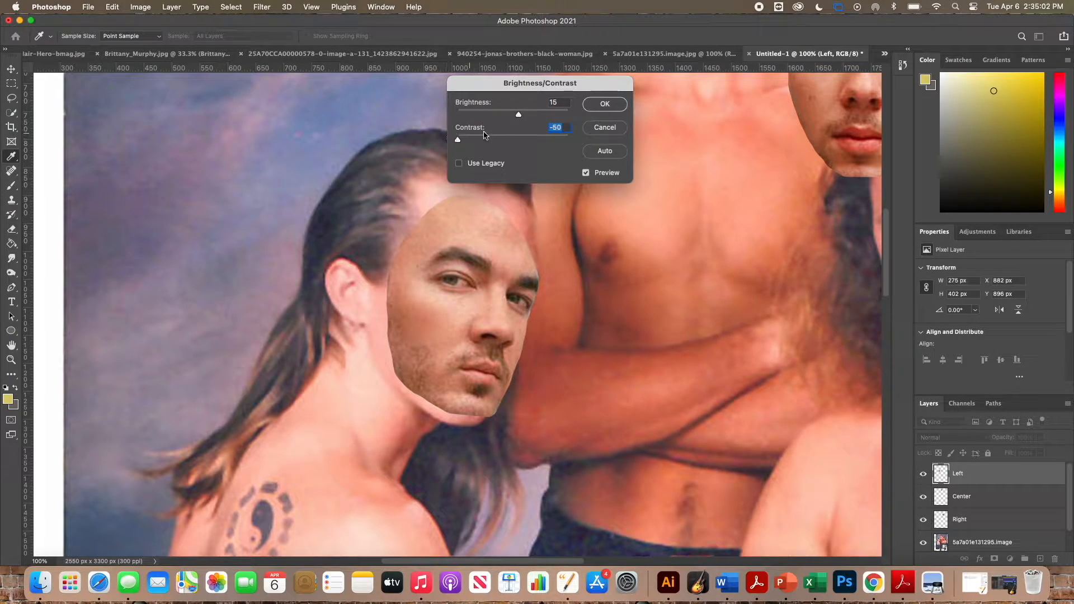
pyautogui.moveTo(536, 87); pyautogui.dragTo(691, 75)
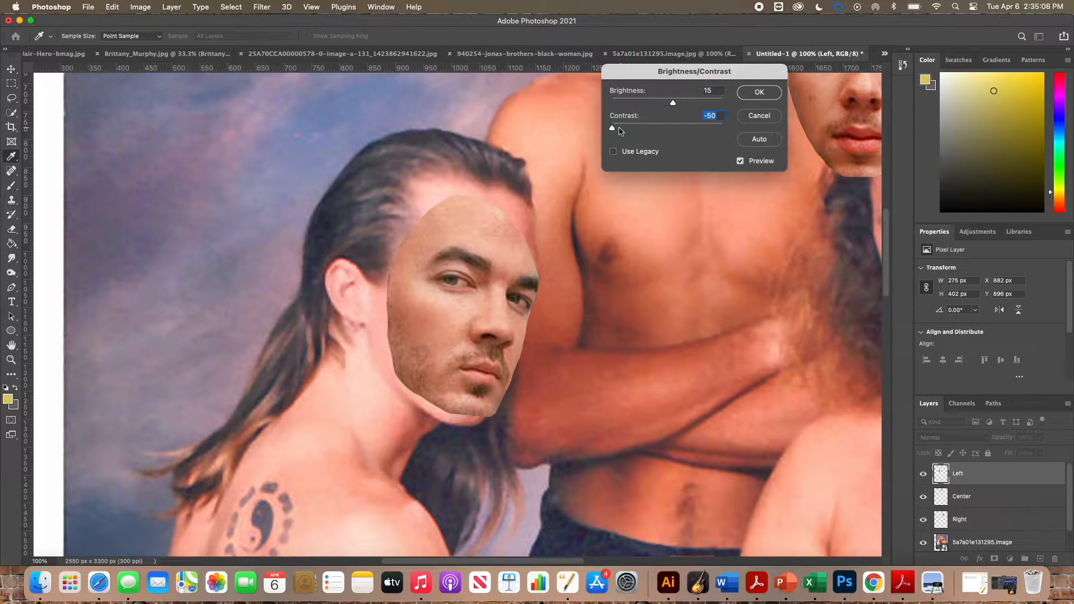
pyautogui.moveTo(675, 106); pyautogui.dragTo(683, 106)
pyautogui.press('Tab')
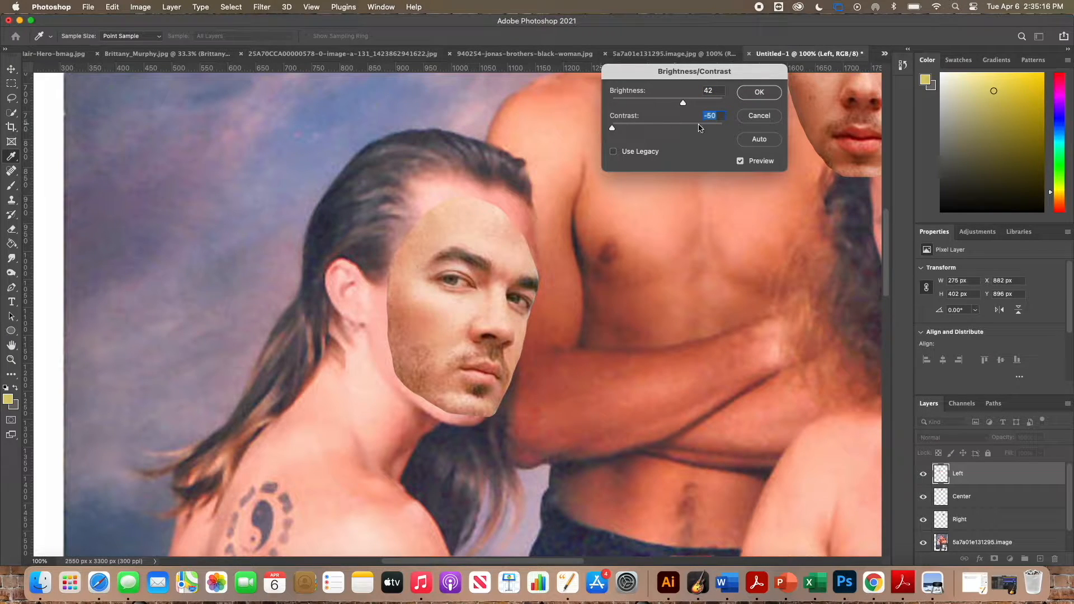
pyautogui.click(762, 92)
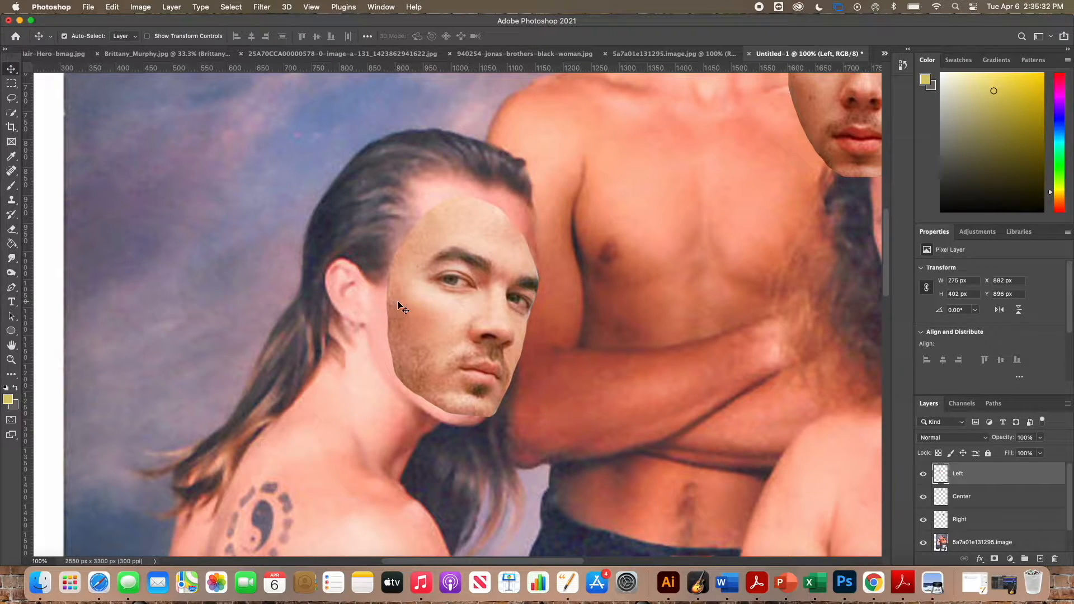
# Step: Move the Left face beside the man's original face and shift its midtone color balance toward red and blue
pyautogui.moveTo(438, 309); pyautogui.dragTo(578, 320)
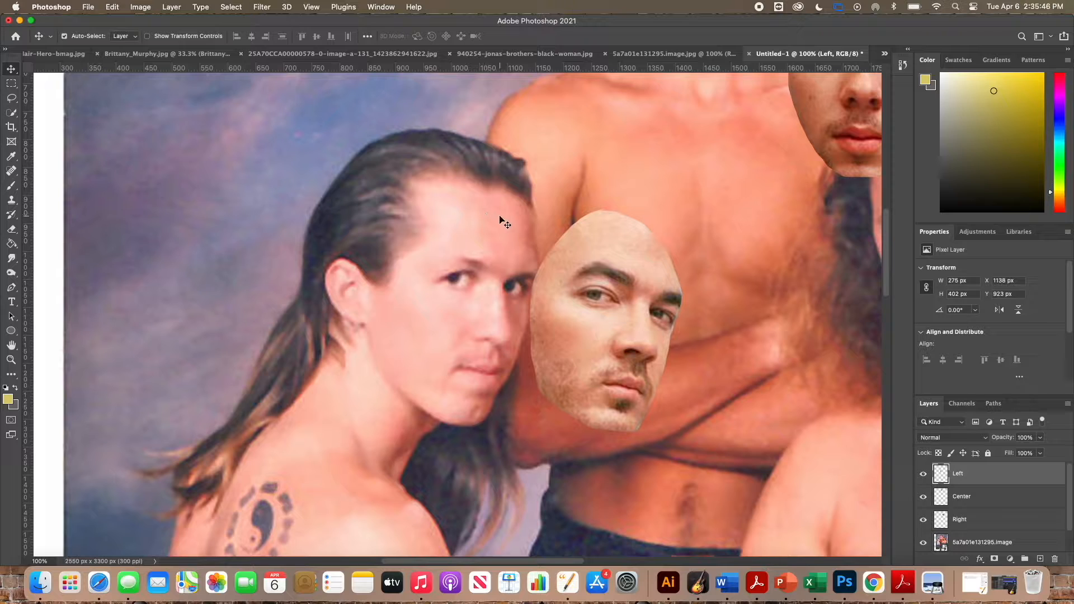
pyautogui.click(144, 7)
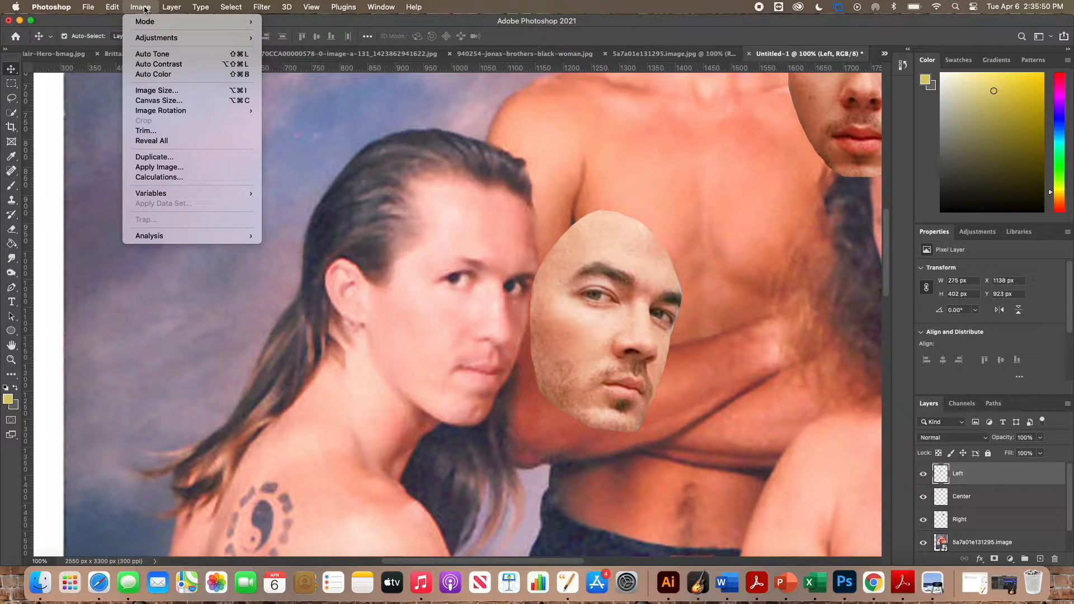
pyautogui.moveTo(154, 37)
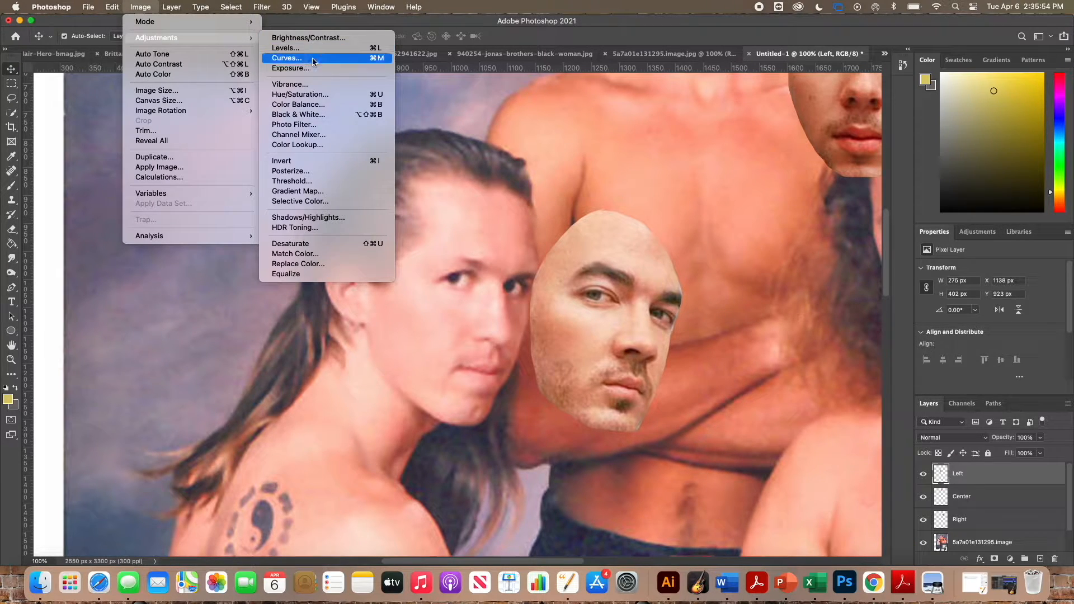
pyautogui.click(324, 109)
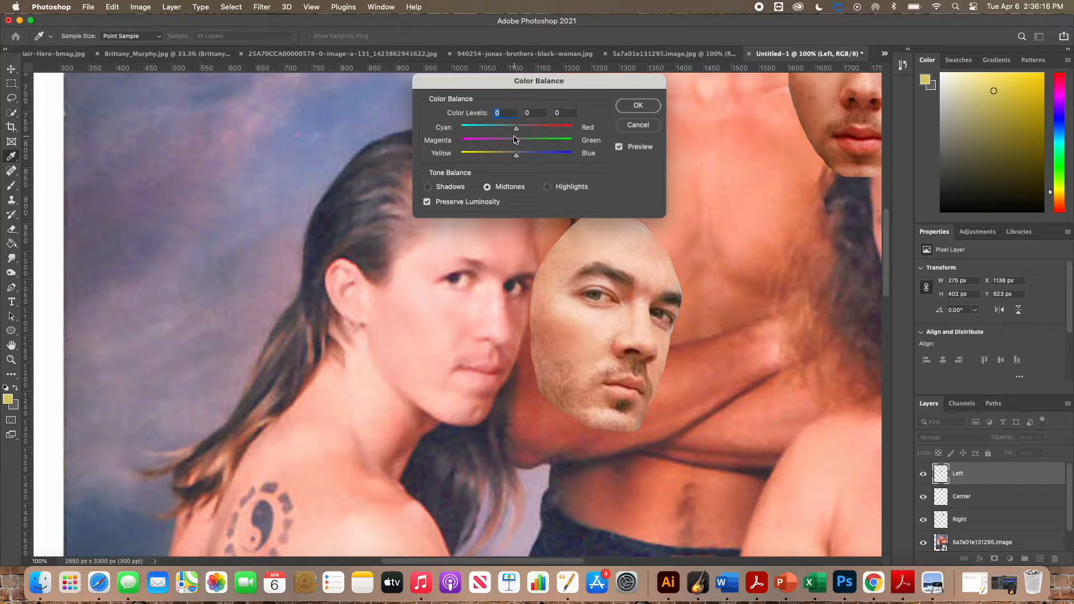
pyautogui.moveTo(518, 130); pyautogui.dragTo(522, 132)
pyautogui.moveTo(516, 156); pyautogui.dragTo(526, 159)
pyautogui.moveTo(528, 161); pyautogui.dragTo(530, 161)
# Step: Shift the Left face's shadows toward red and blue and its highlights slightly toward cyan and magenta
pyautogui.click(430, 188)
pyautogui.moveTo(519, 130); pyautogui.dragTo(526, 158)
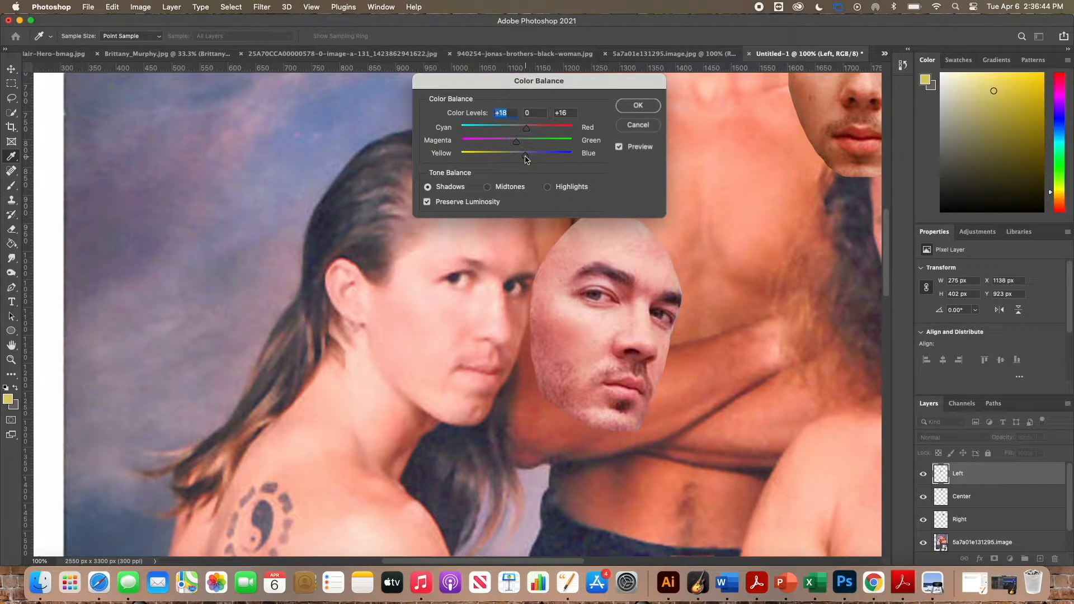
pyautogui.moveTo(524, 157); pyautogui.dragTo(518, 145)
pyautogui.click(549, 188)
pyautogui.moveTo(517, 156); pyautogui.dragTo(515, 159)
pyautogui.moveTo(516, 128); pyautogui.dragTo(512, 131)
pyautogui.moveTo(515, 157); pyautogui.dragTo(510, 145)
pyautogui.click(638, 106)
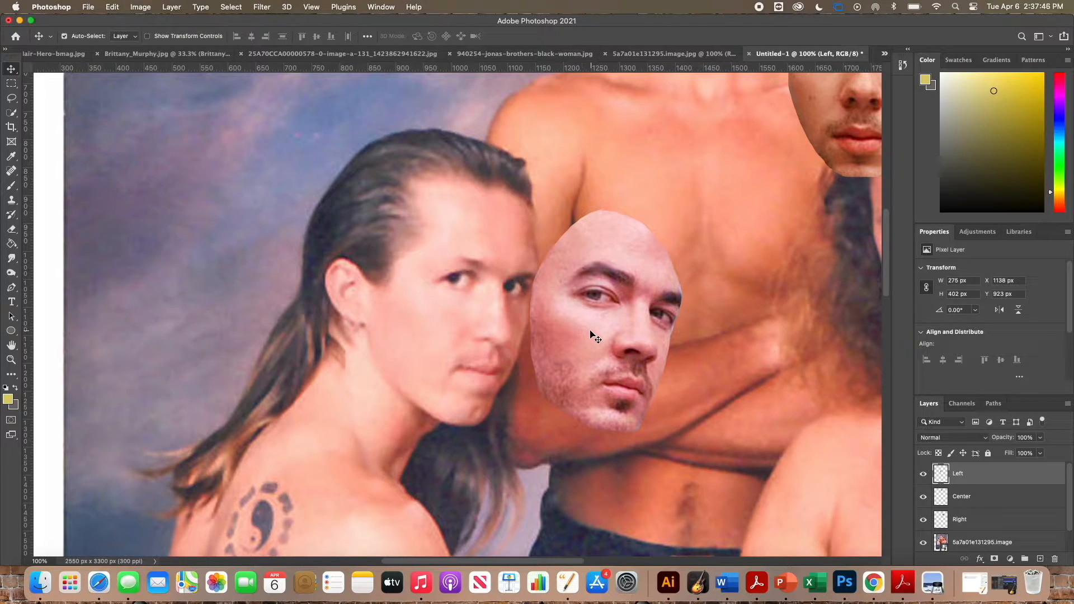
# Step: Adjust the Left face by brightness 12 and contrast -40, and place it back over the left man's face
pyautogui.click(139, 7)
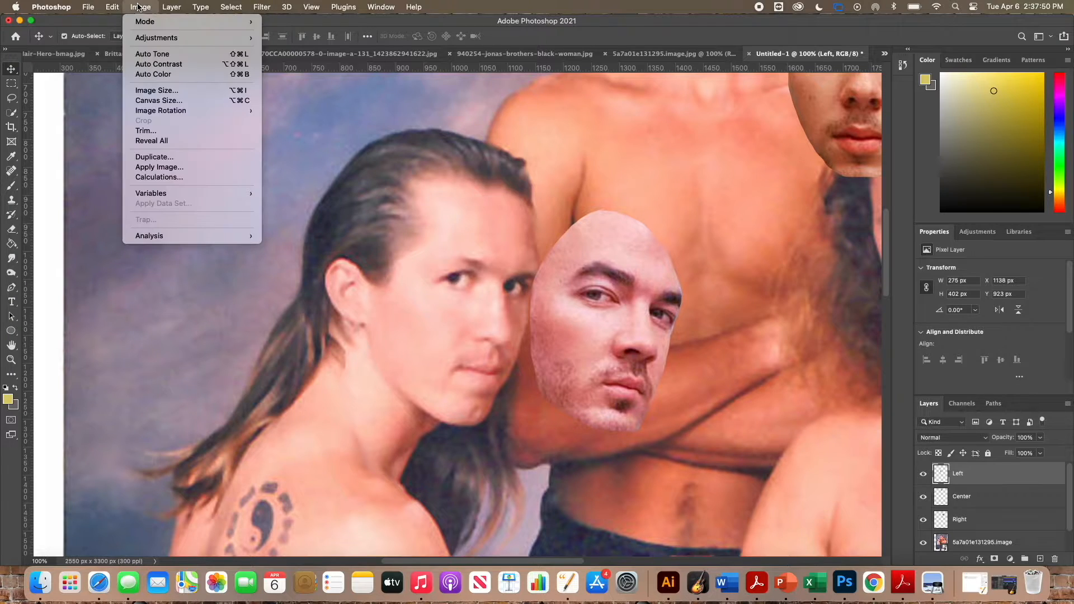
pyautogui.moveTo(162, 37)
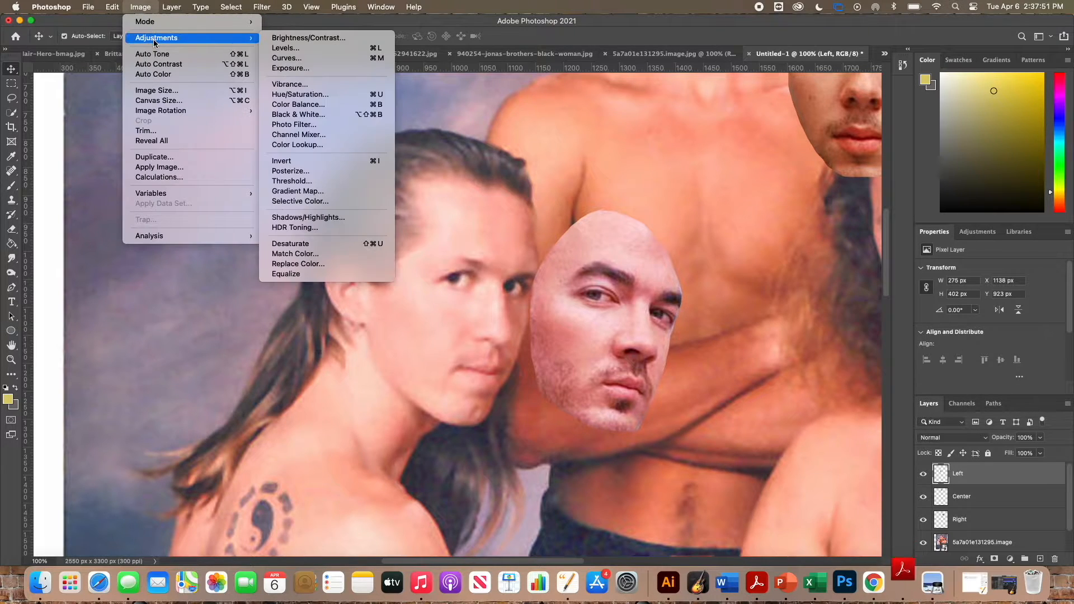
pyautogui.click(290, 38)
pyautogui.moveTo(661, 128); pyautogui.dragTo(673, 105)
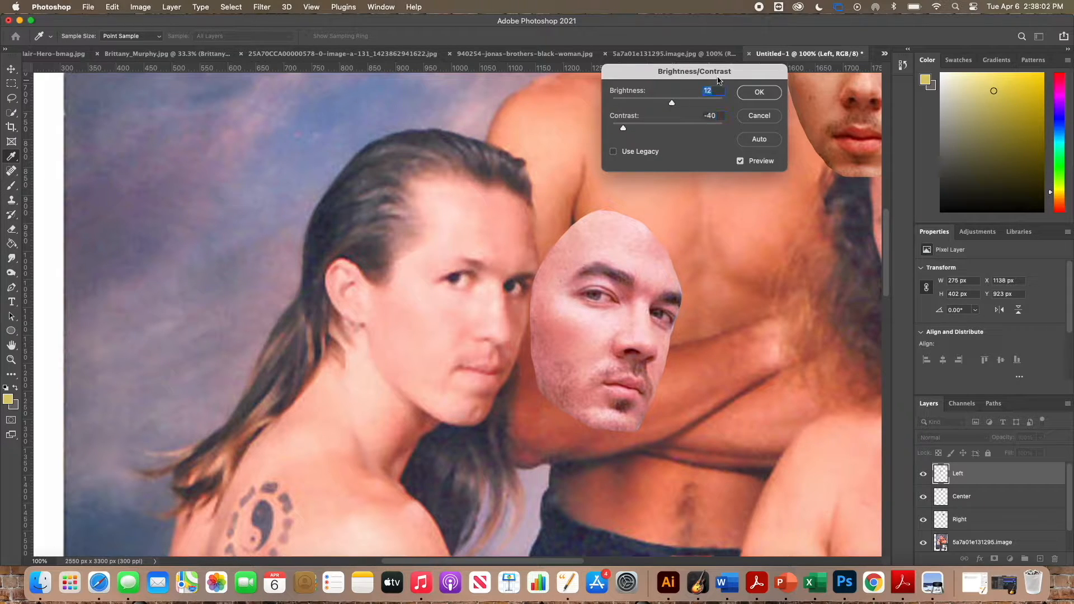
pyautogui.click(762, 91)
pyautogui.moveTo(620, 281); pyautogui.dragTo(482, 263)
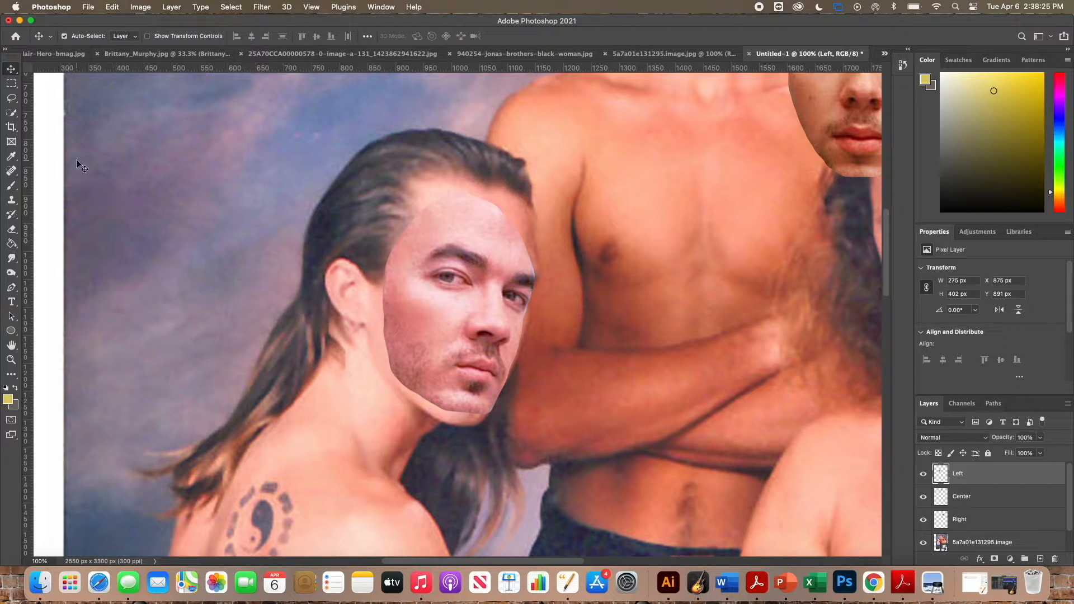
# Step: Set up the Eraser tool with a soft brush of about 118 px and 0% hardness
pyautogui.click(12, 230)
pyautogui.rightClick(14, 231)
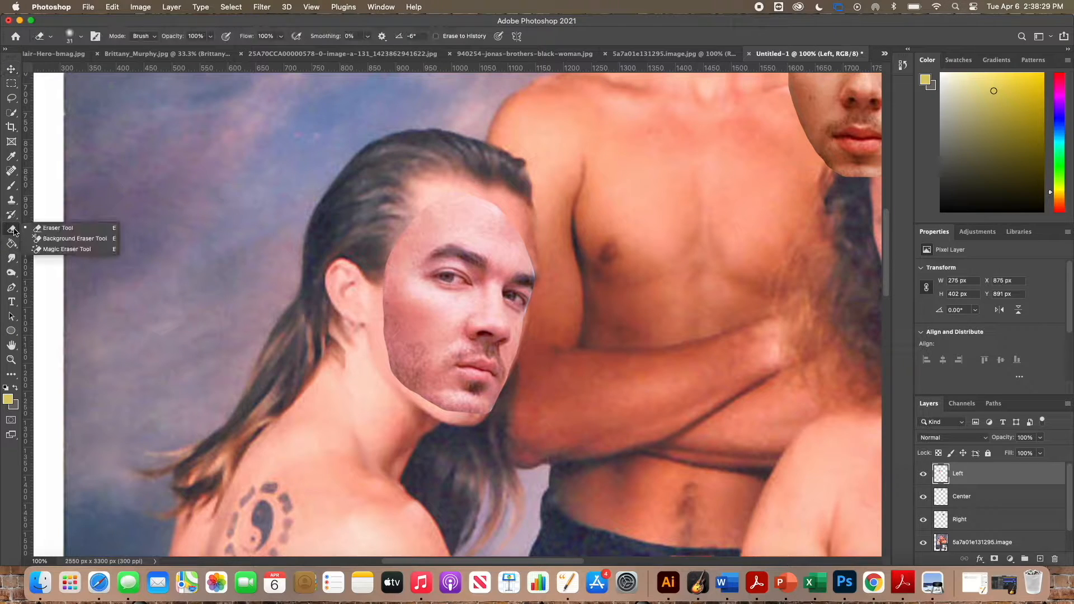
pyautogui.click(57, 228)
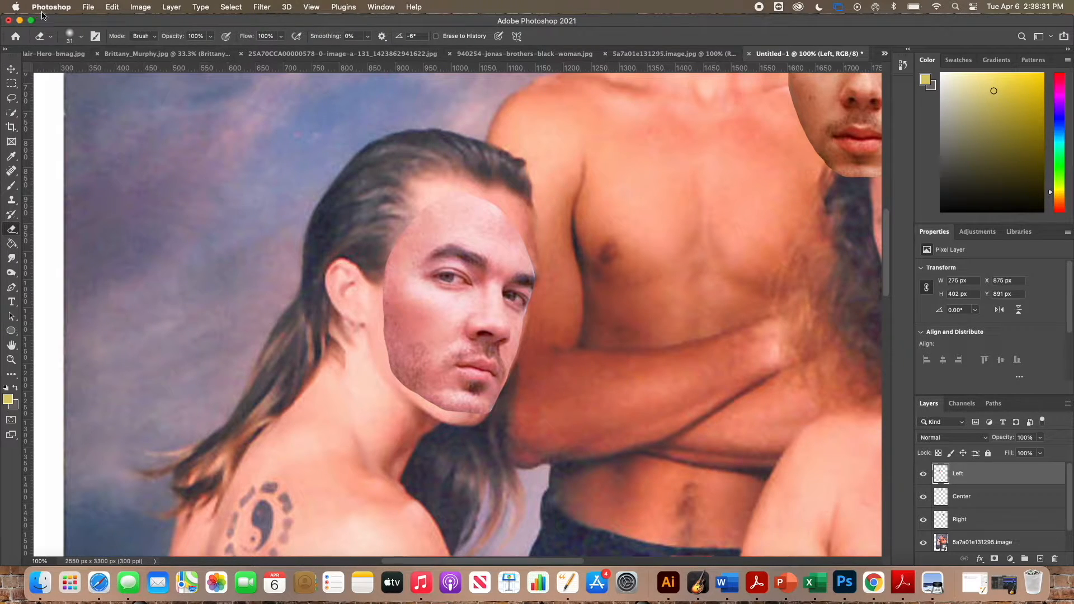
pyautogui.click(81, 36)
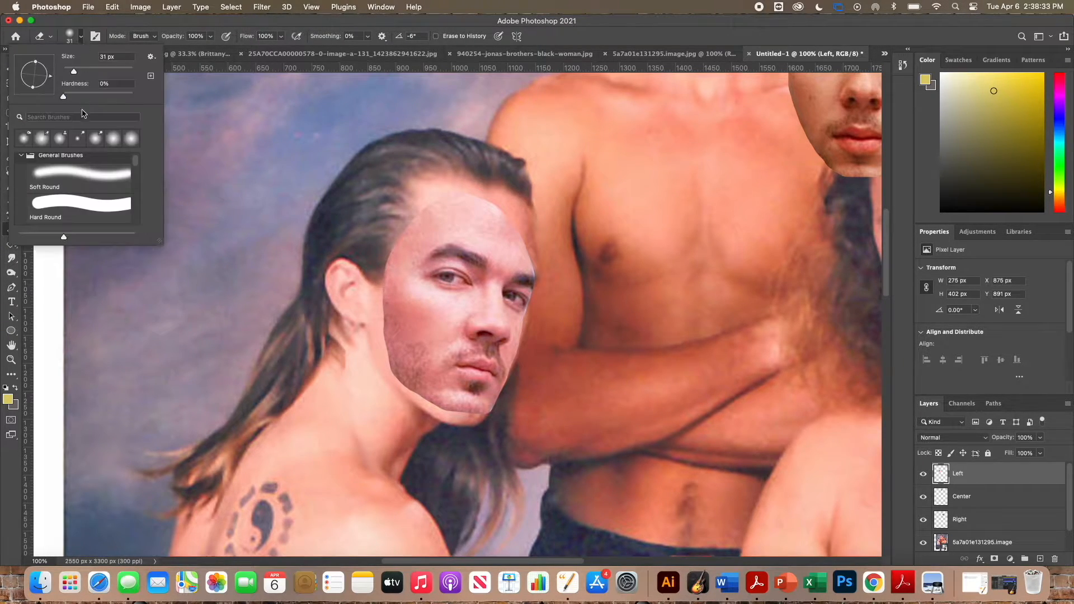
pyautogui.moveTo(65, 97); pyautogui.dragTo(56, 97)
pyautogui.click(81, 37)
pyautogui.click(81, 37)
pyautogui.click(81, 37)
pyautogui.click(81, 38)
pyautogui.click(81, 38)
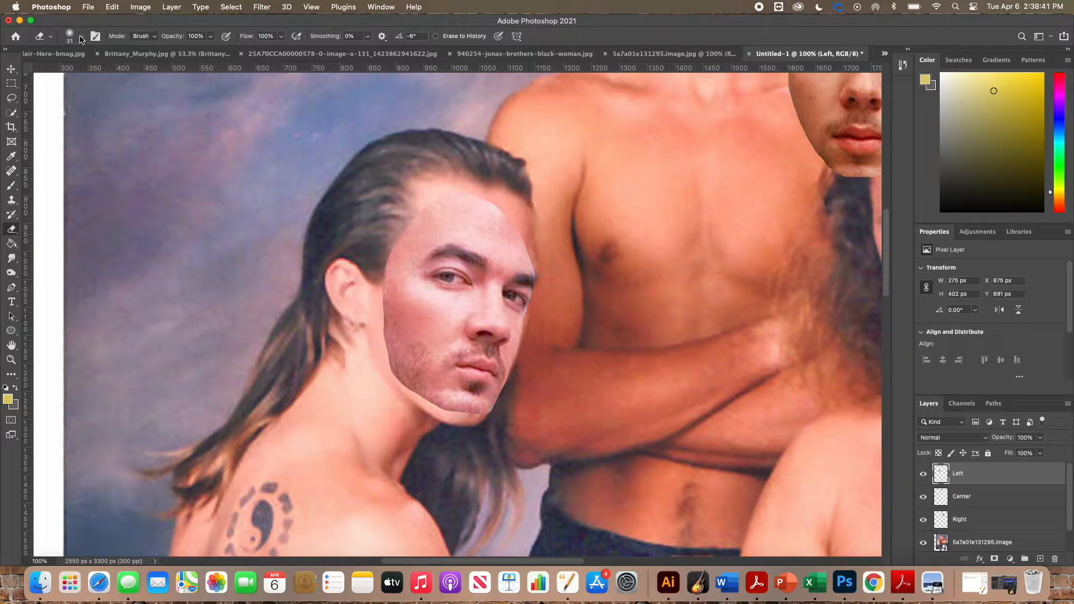
pyautogui.click(81, 38)
pyautogui.click(104, 83)
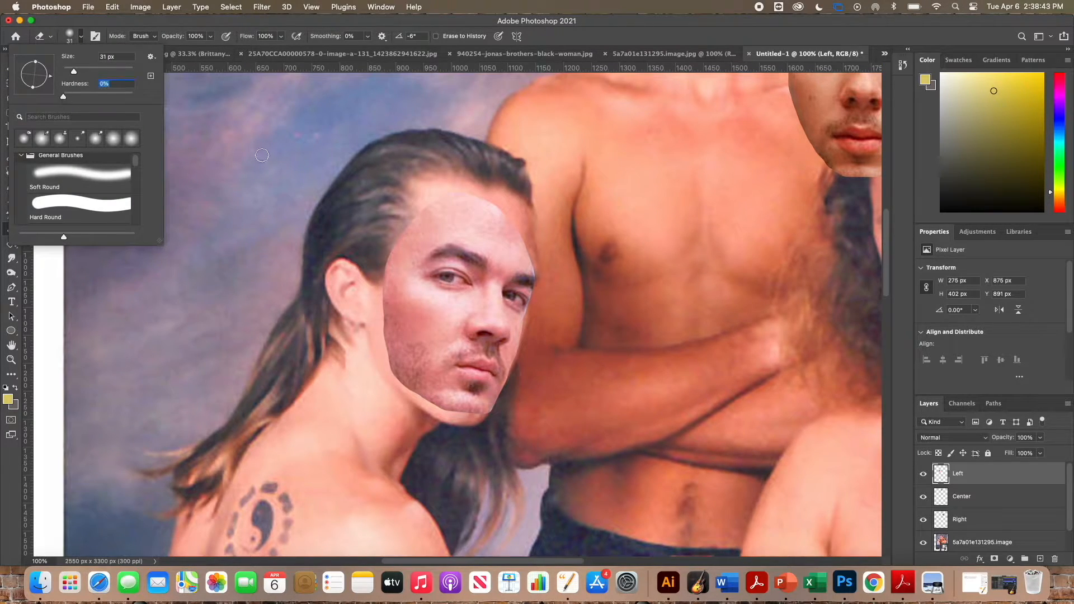
pyautogui.moveTo(73, 71); pyautogui.dragTo(101, 71)
pyautogui.click(64, 97)
# Step: Erase the outer edges of the Left face around the jaw, cheek and forehead to blend it into the man's skin
pyautogui.click(391, 405)
pyautogui.click(392, 405)
pyautogui.moveTo(392, 404)
pyautogui.mouseDown()
pyautogui.moveTo(383, 370)
pyautogui.moveTo(397, 401)
pyautogui.moveTo(476, 426)
pyautogui.moveTo(405, 403)
pyautogui.moveTo(366, 338)
pyautogui.moveTo(366, 303)
pyautogui.moveTo(380, 359)
pyautogui.moveTo(367, 270)
pyautogui.moveTo(396, 357)
pyautogui.moveTo(397, 221)
pyautogui.moveTo(535, 224)
pyautogui.moveTo(563, 276)
pyautogui.moveTo(524, 399)
pyautogui.moveTo(482, 420)
pyautogui.moveTo(405, 383)
pyautogui.moveTo(414, 337)
pyautogui.moveTo(380, 284)
pyautogui.moveTo(375, 247)
pyautogui.moveTo(385, 252)
pyautogui.moveTo(412, 223)
pyautogui.moveTo(394, 241)
pyautogui.mouseUp()
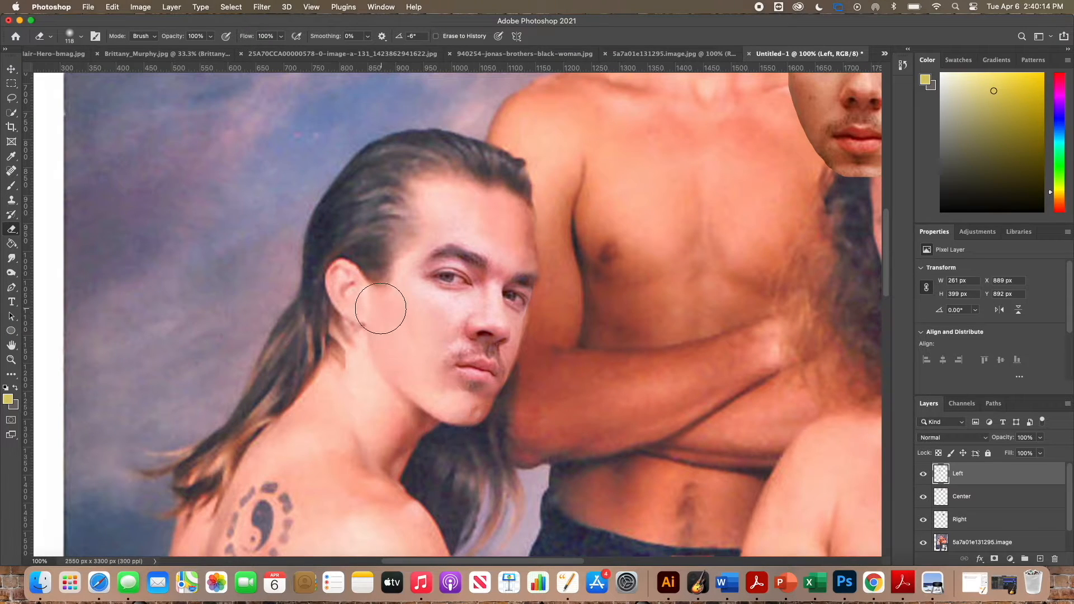
pyautogui.moveTo(385, 292); pyautogui.dragTo(384, 253)
# Step: Adjust the Left face by brightness -2 and contrast -42
pyautogui.click(140, 7)
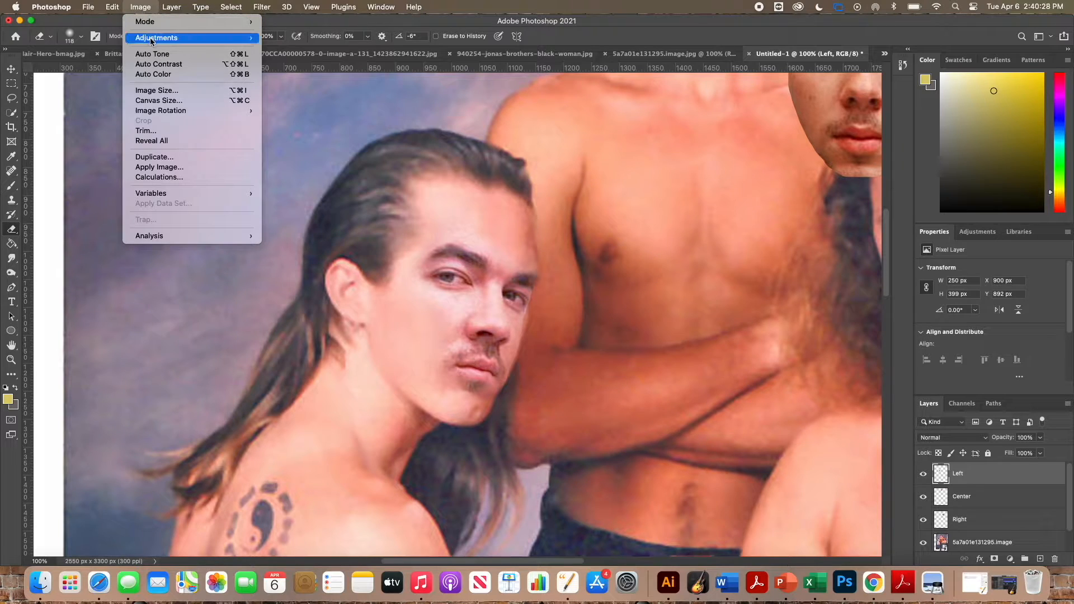
pyautogui.moveTo(151, 39)
pyautogui.click(305, 39)
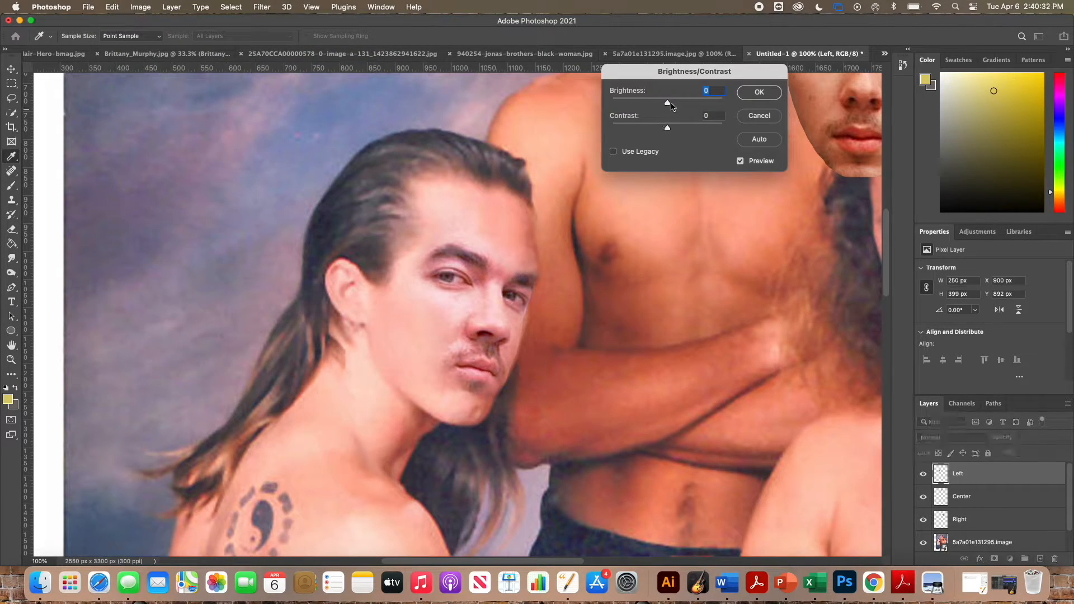
pyautogui.moveTo(669, 102); pyautogui.dragTo(665, 101)
pyautogui.moveTo(668, 128); pyautogui.dragTo(620, 136)
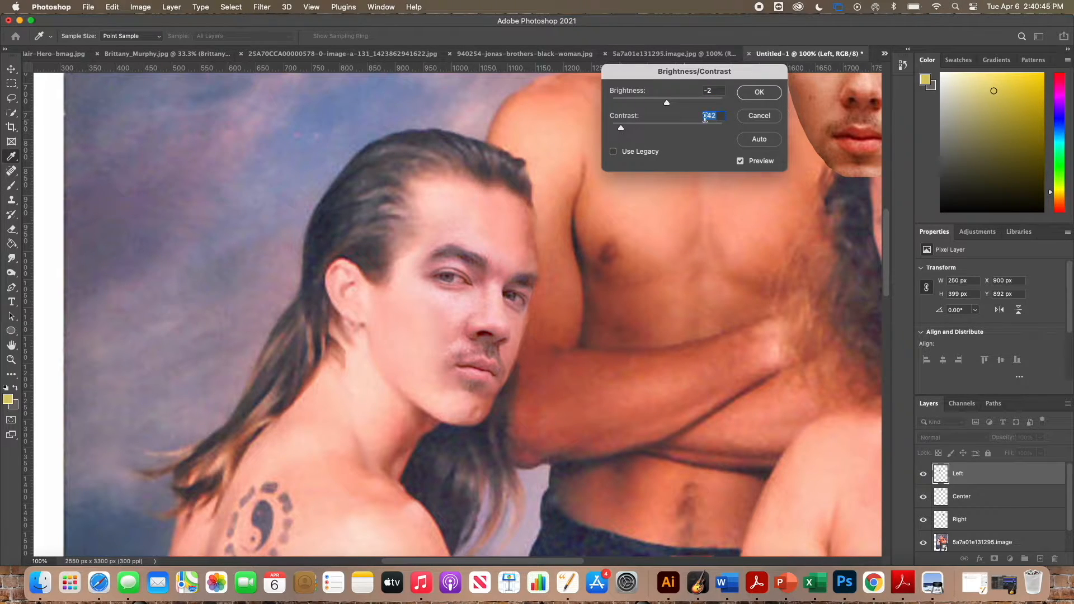
pyautogui.click(763, 93)
# Step: Examine the blended Left face against the rest of the portrait and the two faces still to blend
pyautogui.press('e')
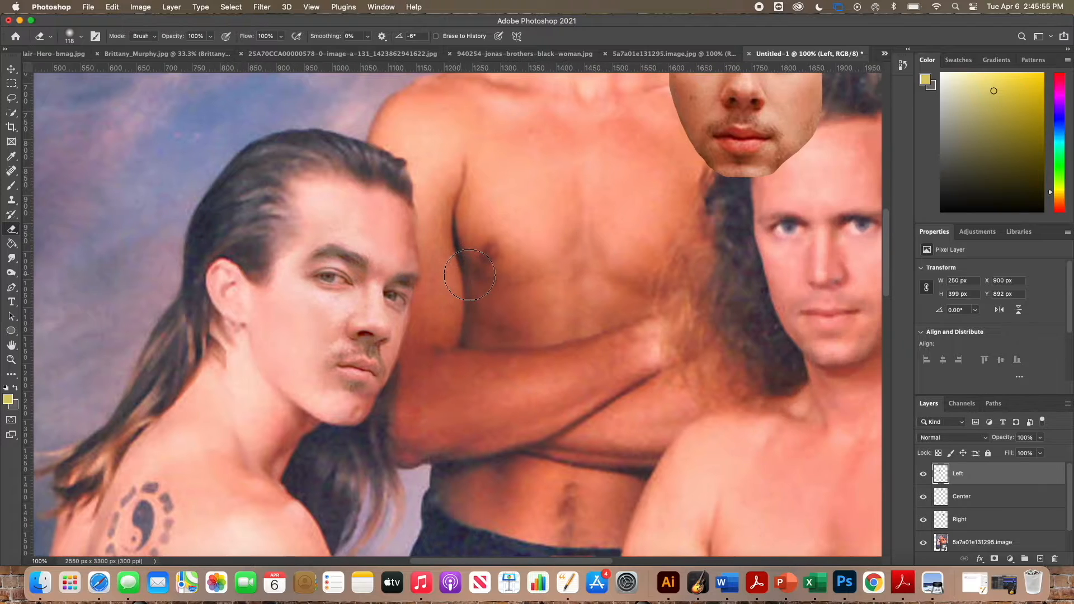
pyautogui.scroll(5, 469, 274)
pyautogui.hscroll(3, 469, 274)
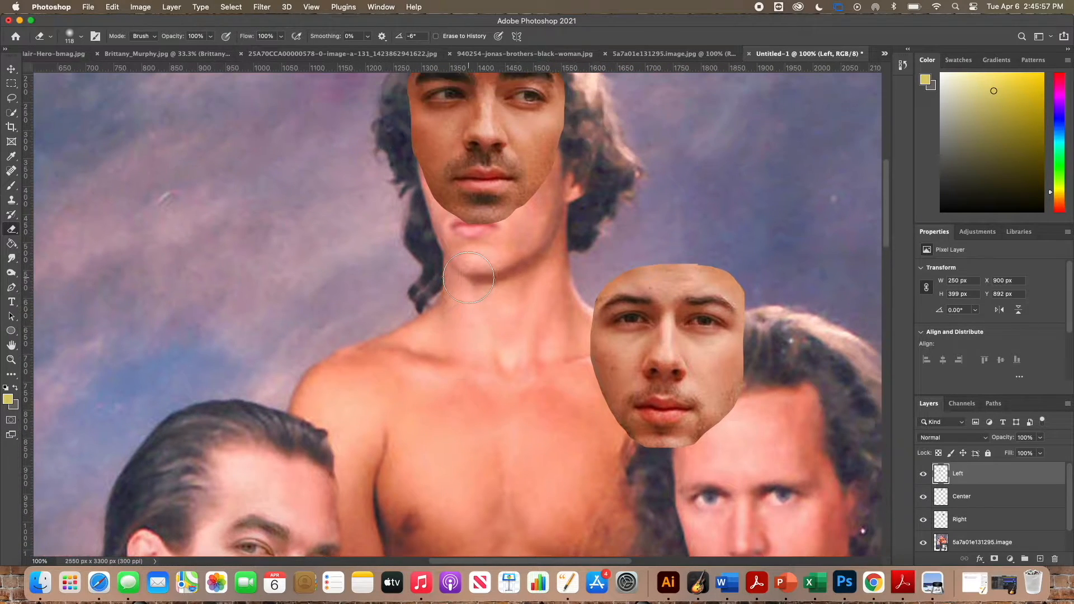
pyautogui.scroll(-3, 468, 278)
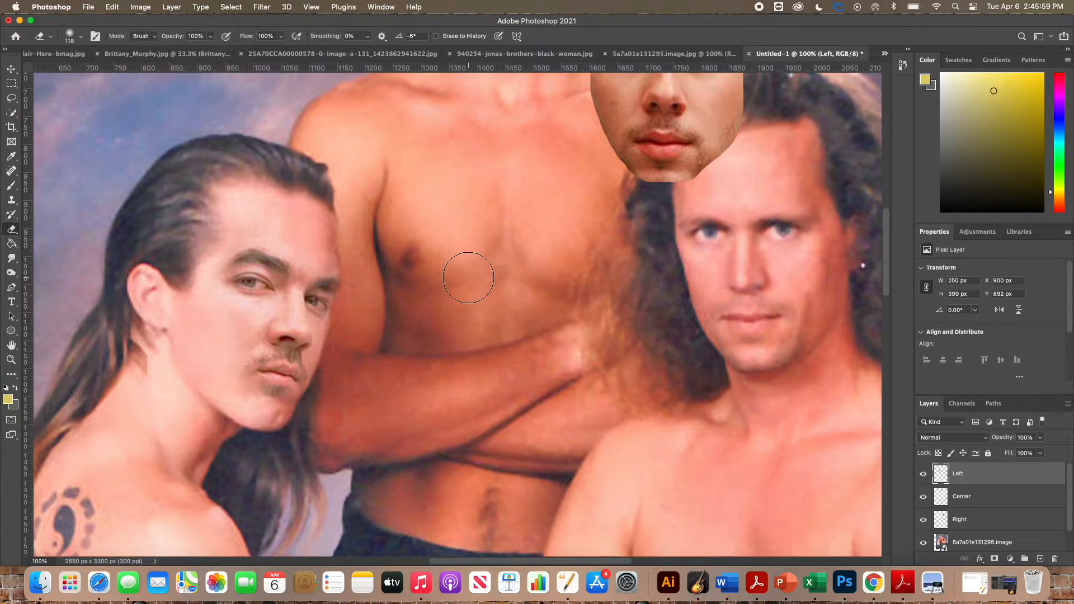
pyautogui.scroll(1, 469, 277)
pyautogui.hscroll(-2, 468, 277)
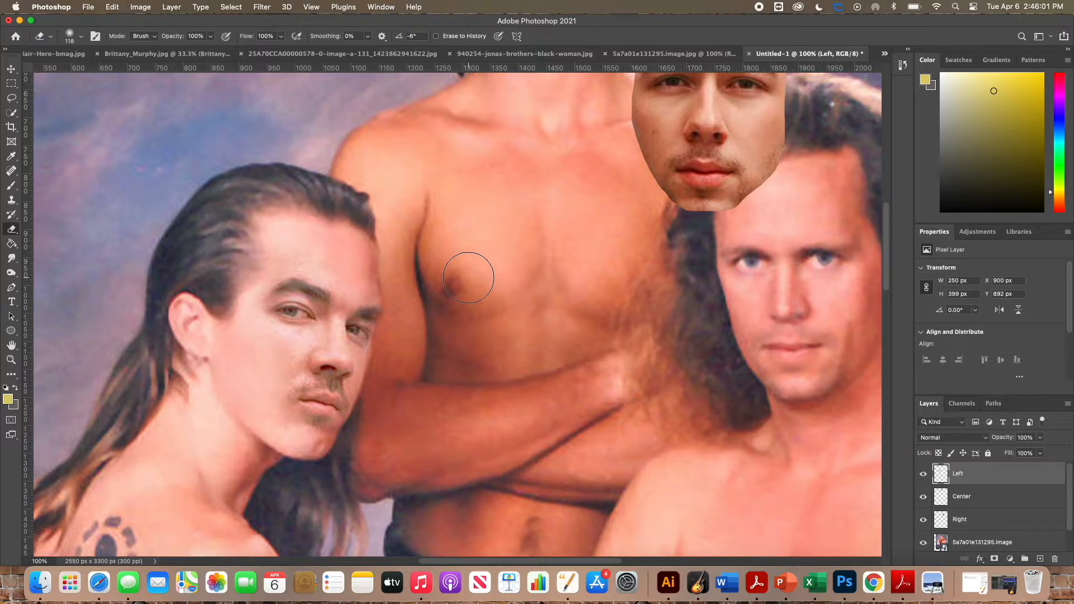
pyautogui.scroll(-1, 468, 277)
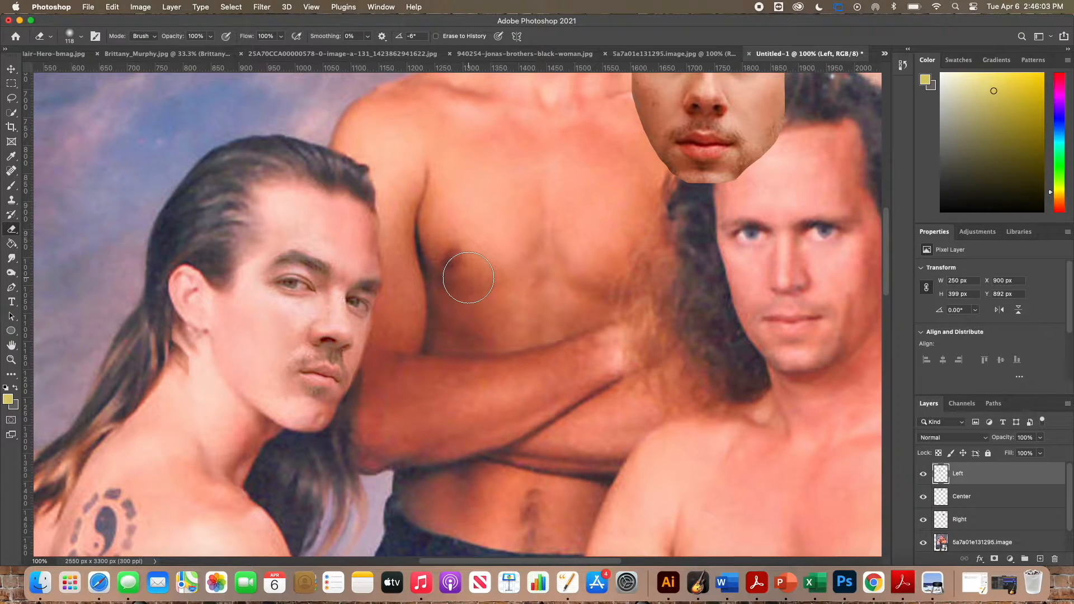
pyautogui.scroll(2, 468, 278)
pyautogui.hscroll(2, 468, 278)
pyautogui.scroll(-2, 469, 277)
pyautogui.hscroll(-1, 468, 278)
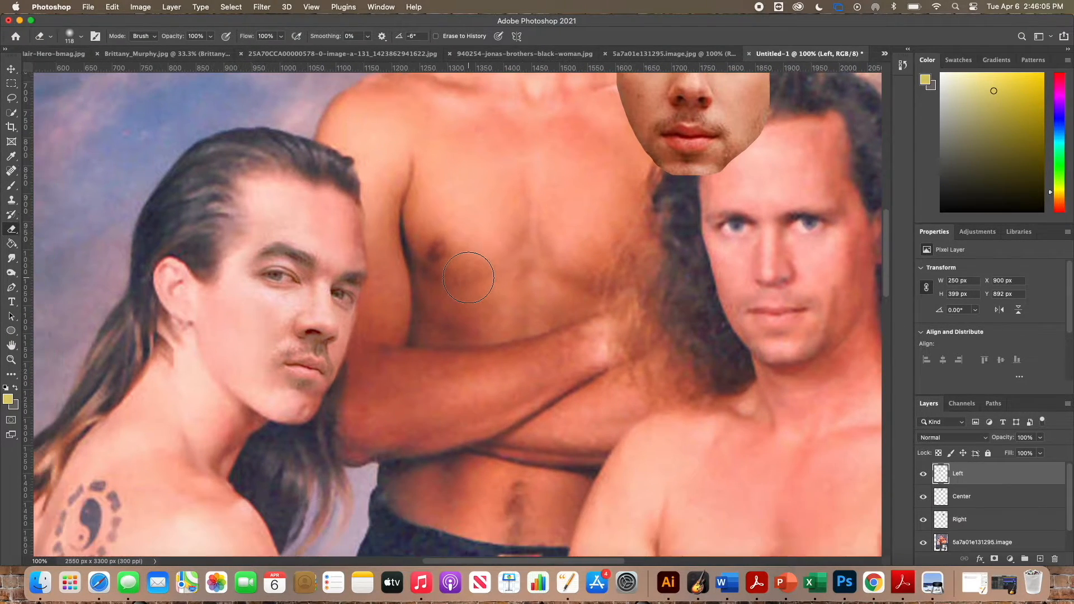
pyautogui.scroll(10, 468, 277)
pyautogui.scroll(-10, 468, 278)
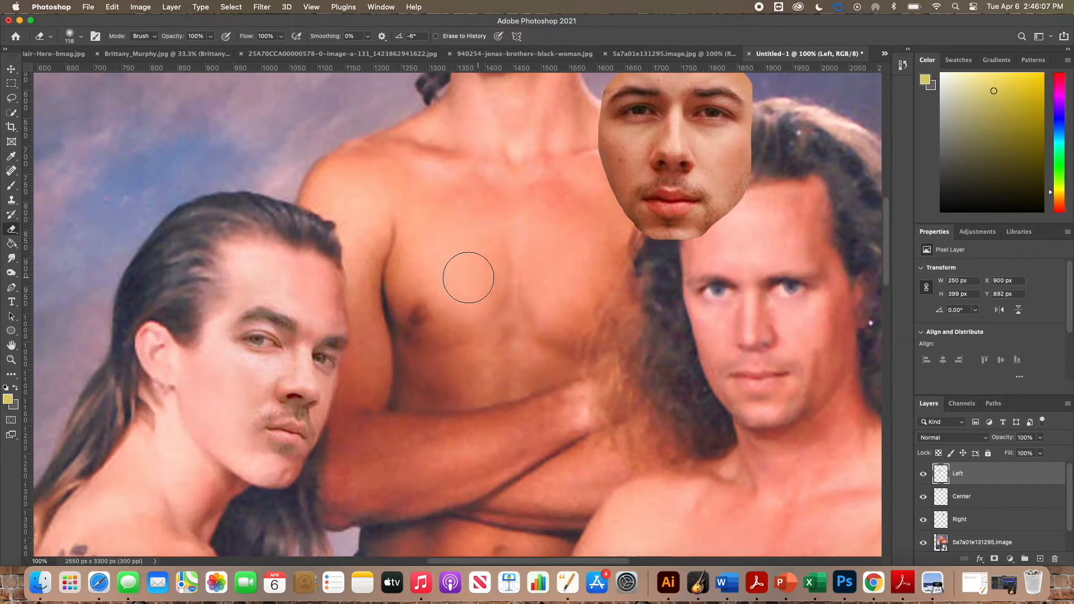
pyautogui.hscroll(-3, 468, 278)
pyautogui.scroll(15, 468, 277)
pyautogui.hscroll(10, 468, 277)
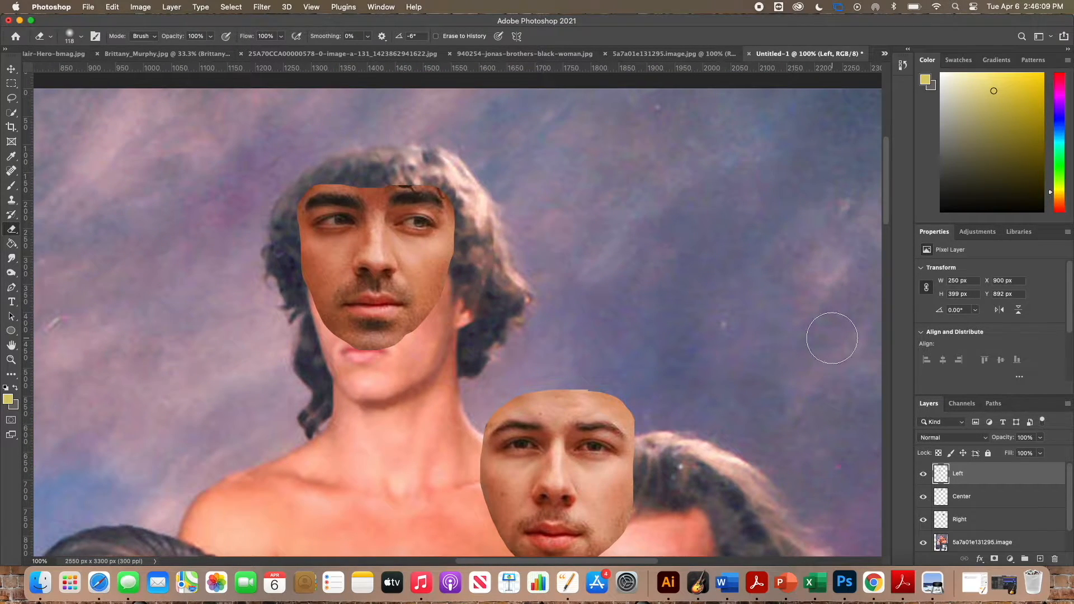
# Step: Move the face on the Center layer down over the middle man's eyes, nose and mouth
pyautogui.click(970, 496)
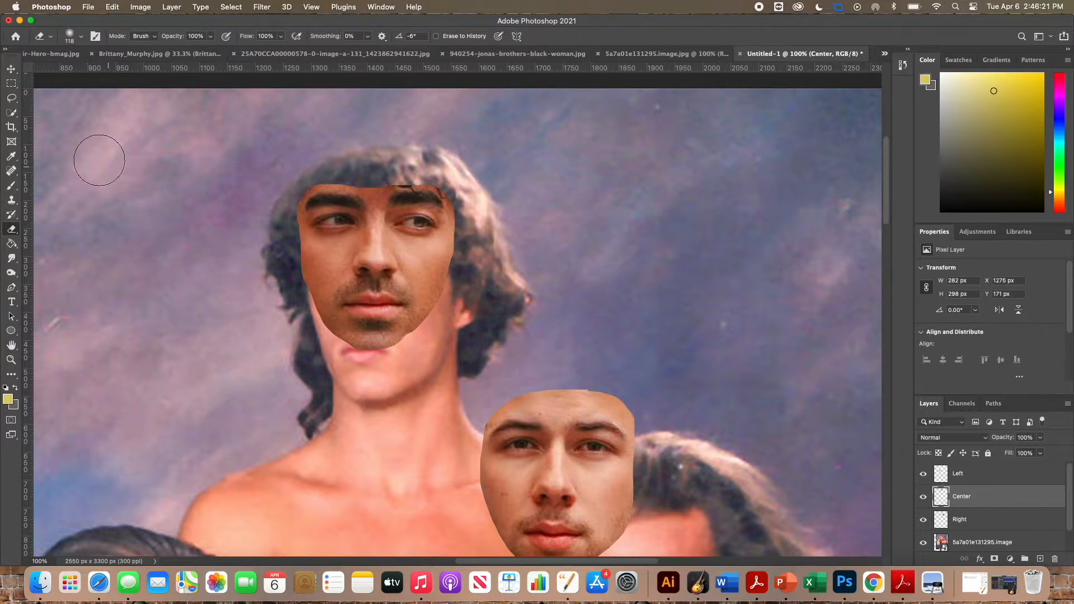
pyautogui.click(11, 68)
pyautogui.moveTo(373, 264); pyautogui.dragTo(369, 310)
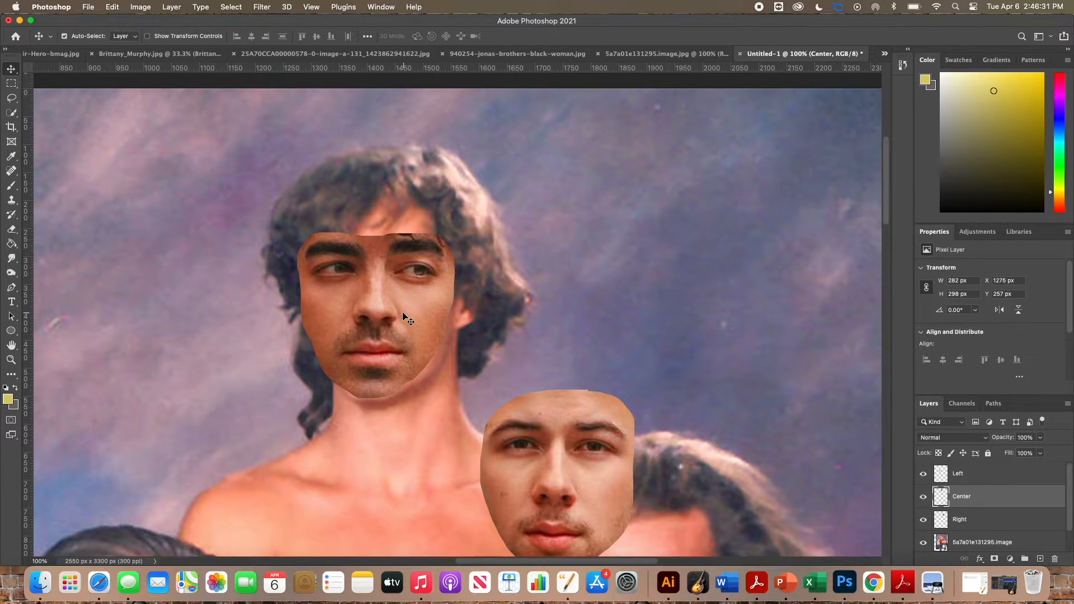
# Step: Scale the Center face down to about 245 by 260 px and place it over the middle man's face
pyautogui.press('super+t')
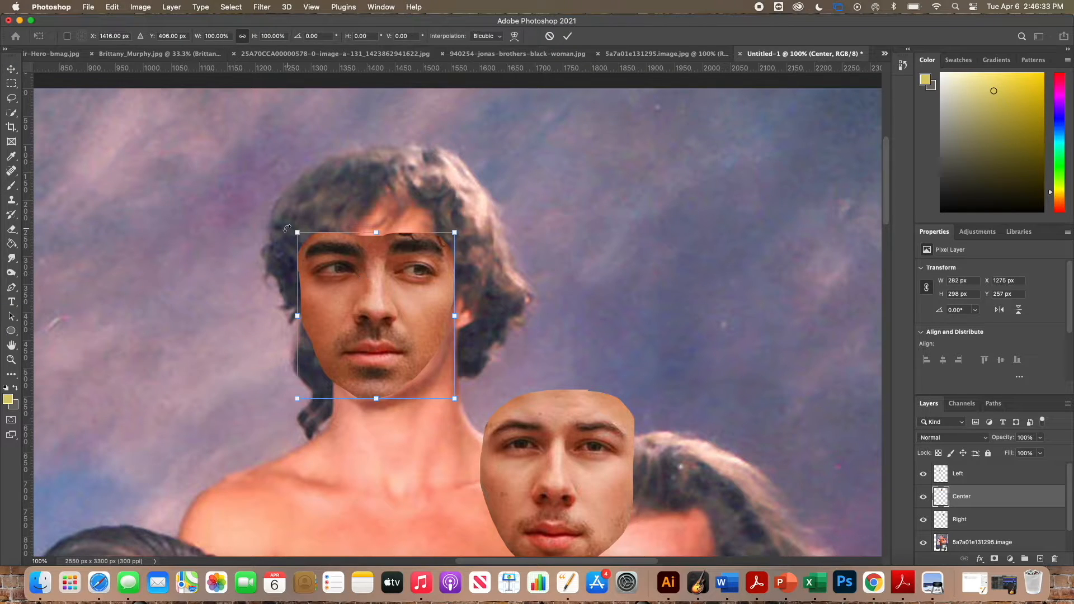
pyautogui.moveTo(297, 231); pyautogui.dragTo(319, 236)
pyautogui.moveTo(453, 398); pyautogui.dragTo(445, 387)
pyautogui.moveTo(416, 349); pyautogui.dragTo(276, 355)
pyautogui.moveTo(307, 397); pyautogui.dragTo(309, 399)
pyautogui.press('Return')
pyautogui.moveTo(225, 297); pyautogui.dragTo(374, 293)
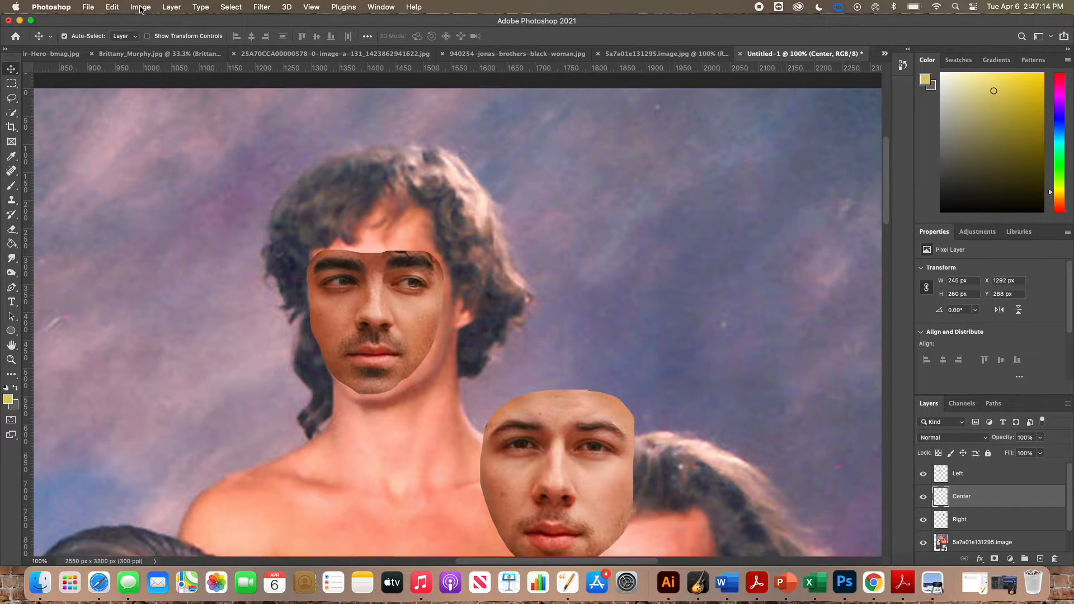
# Step: Flip the Center face horizontally
pyautogui.click(114, 8)
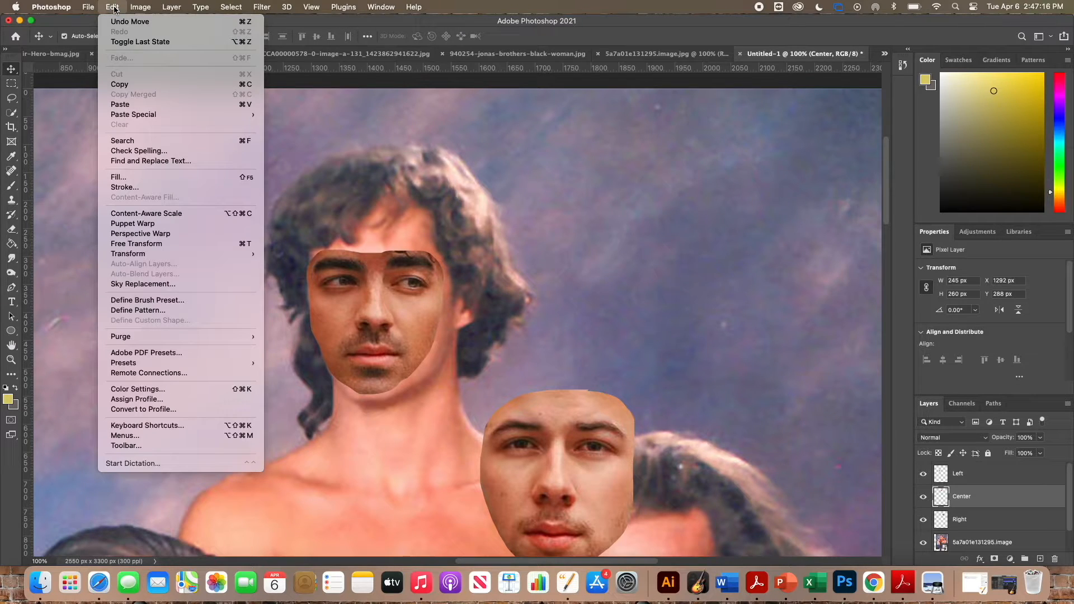
pyautogui.moveTo(191, 257)
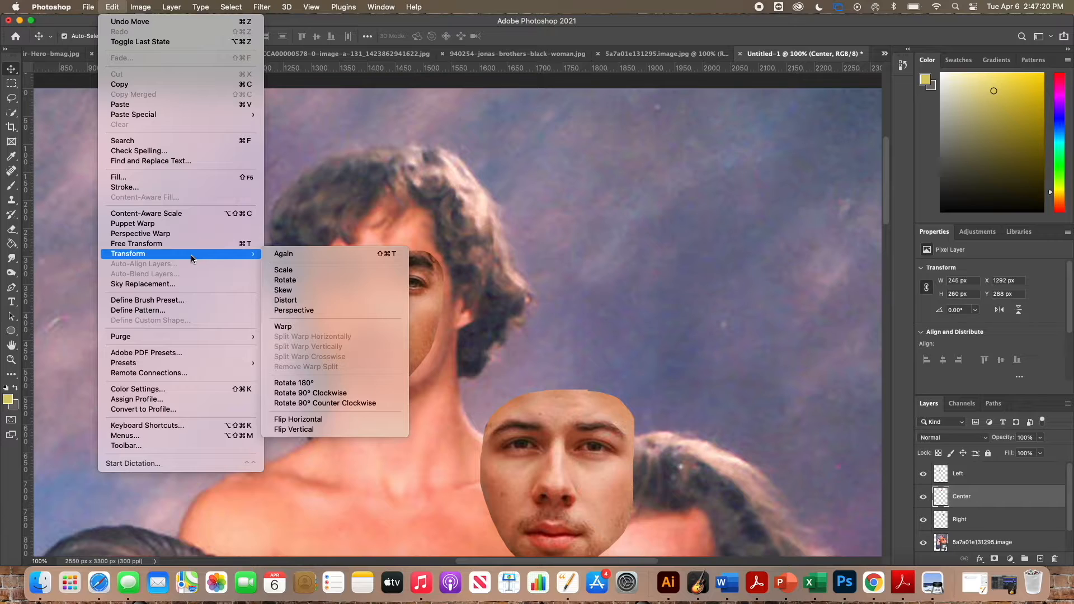
pyautogui.click(333, 424)
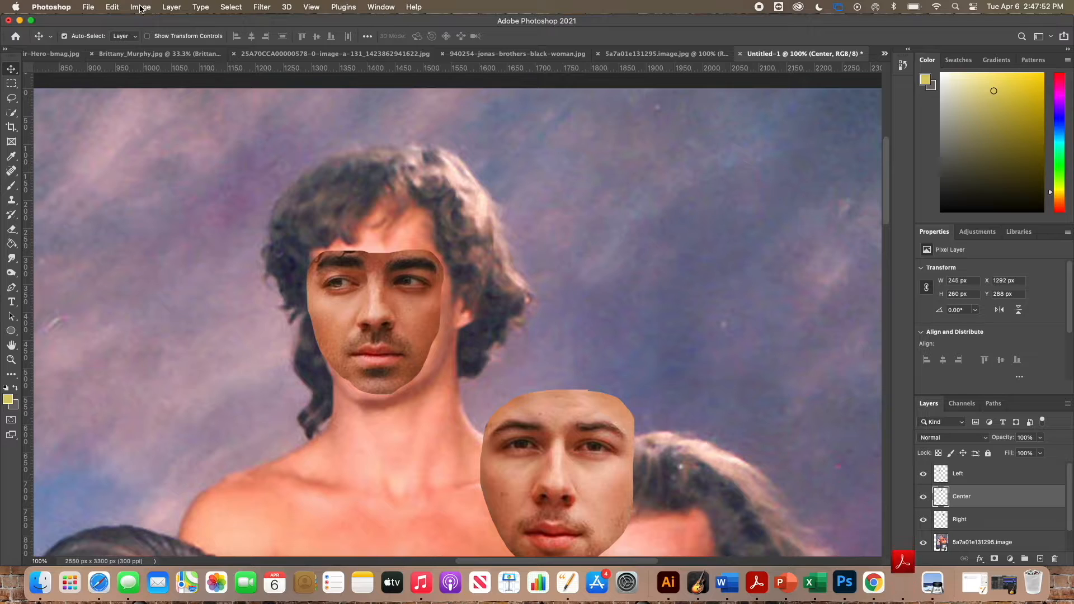
# Step: Warp the Center face slightly, pulling its cheek inward to fit the middle man's head, and apply the warp
pyautogui.click(112, 6)
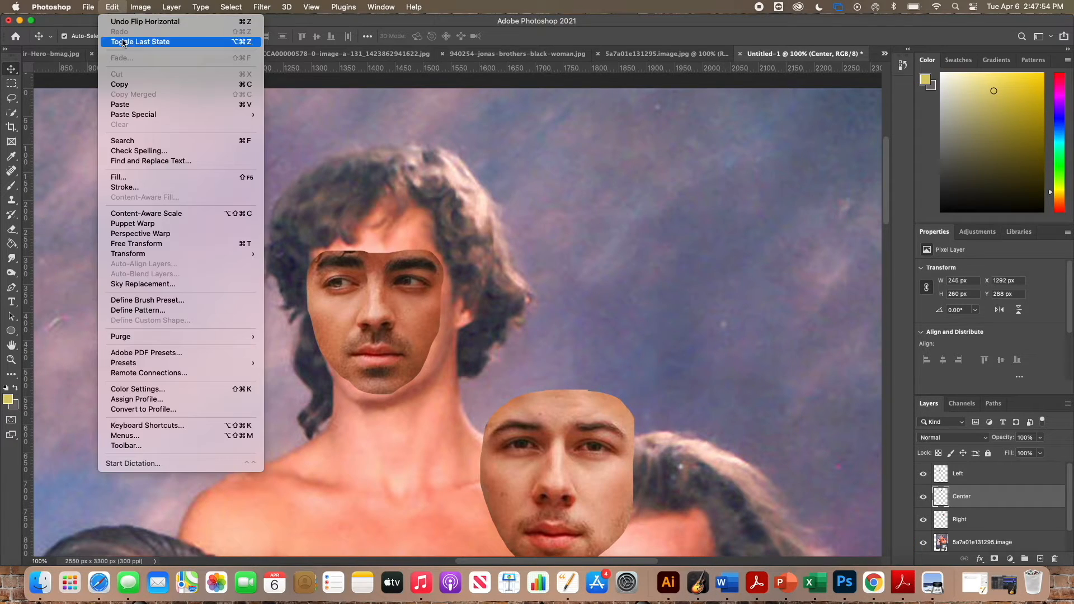
pyautogui.moveTo(154, 254)
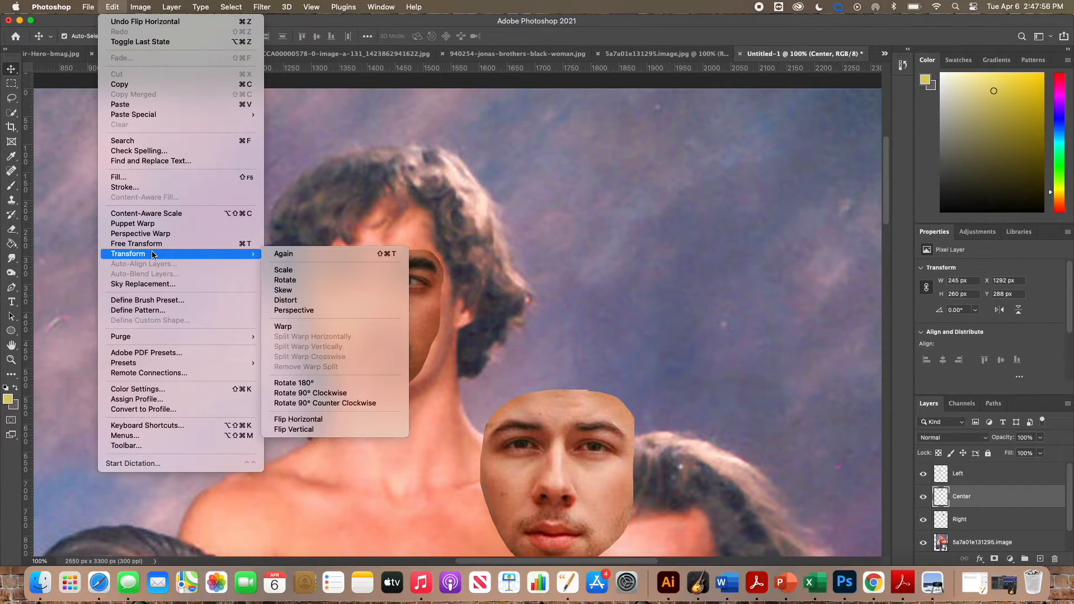
pyautogui.click(341, 325)
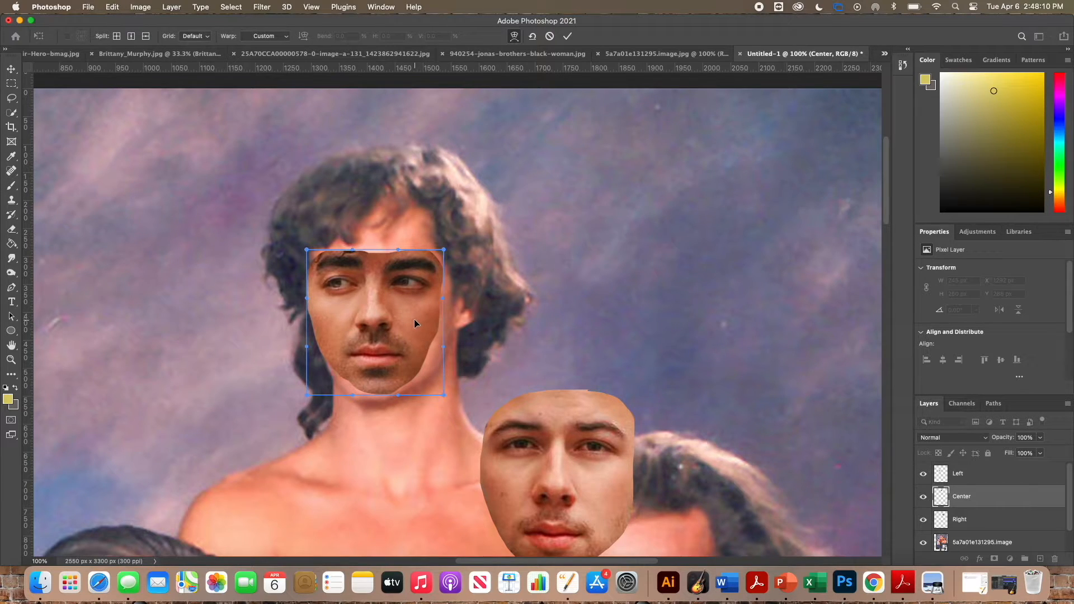
pyautogui.moveTo(414, 318); pyautogui.dragTo(413, 317)
pyautogui.moveTo(340, 311); pyautogui.dragTo(340, 312)
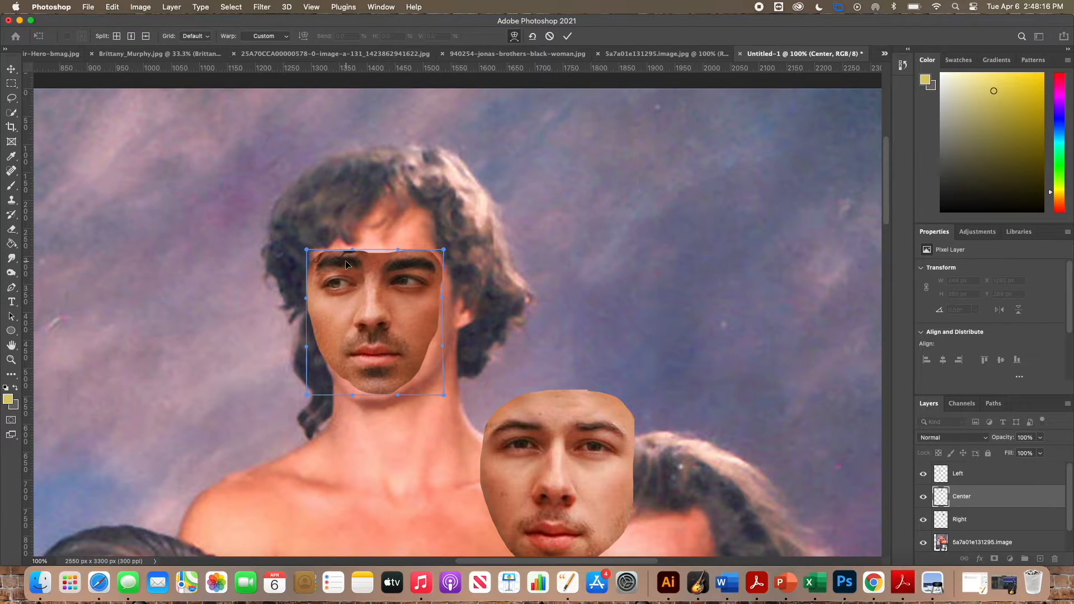
pyautogui.moveTo(345, 264); pyautogui.dragTo(344, 265)
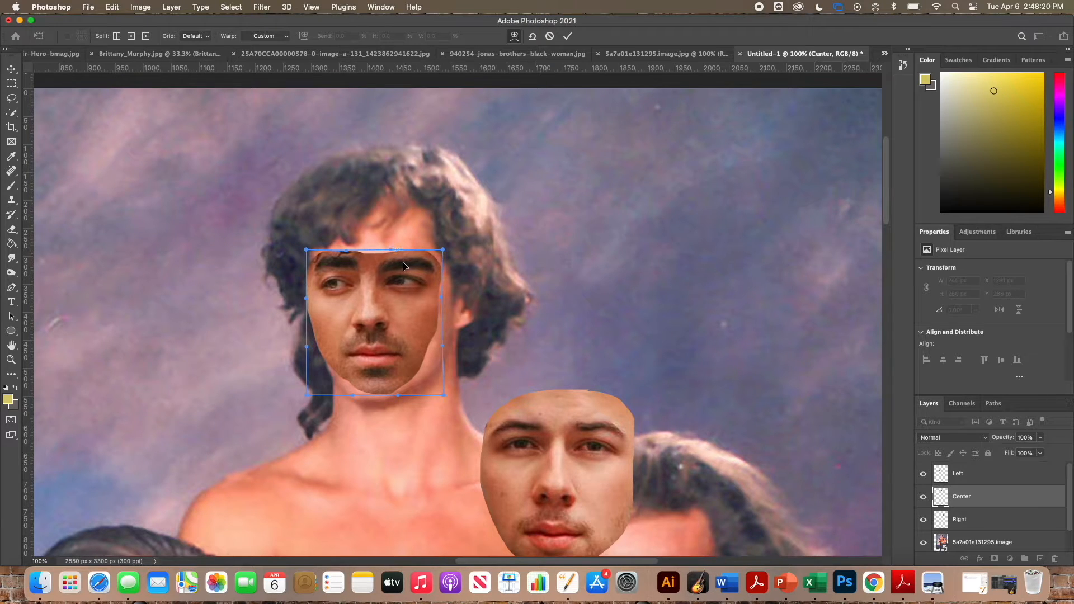
pyautogui.moveTo(398, 380); pyautogui.dragTo(397, 380)
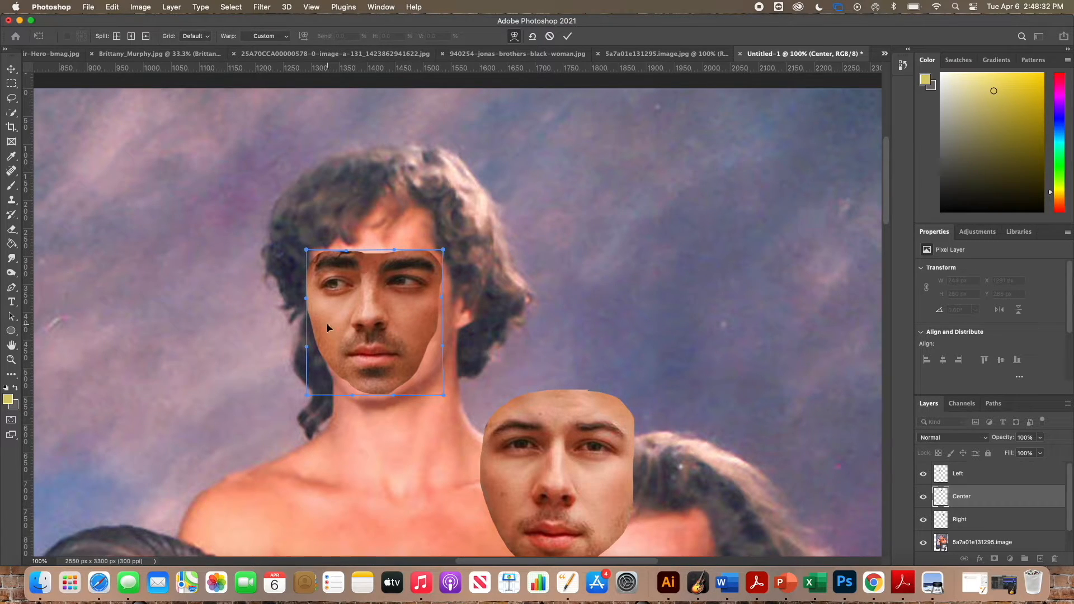
pyautogui.moveTo(323, 321); pyautogui.dragTo(327, 317)
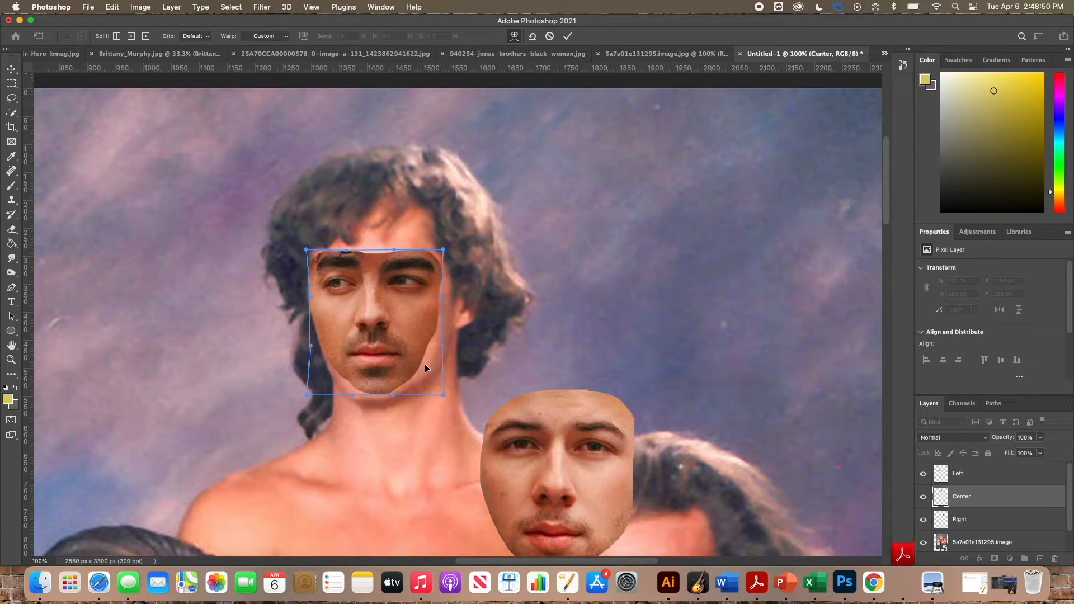
pyautogui.press('Return')
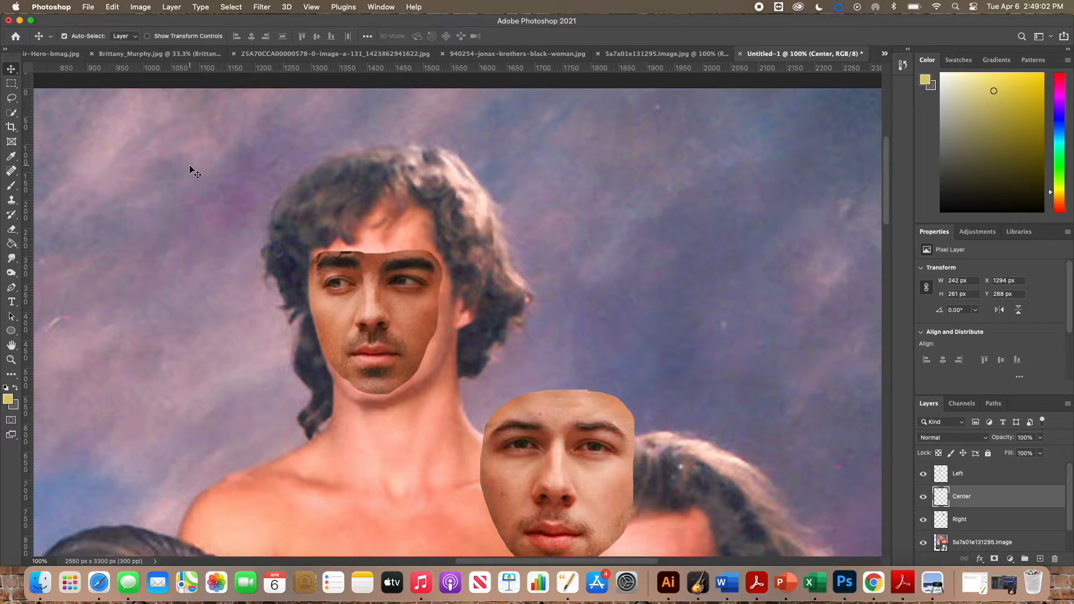
# Step: Set the Center face's brightness to 47 and contrast to -50
pyautogui.click(140, 8)
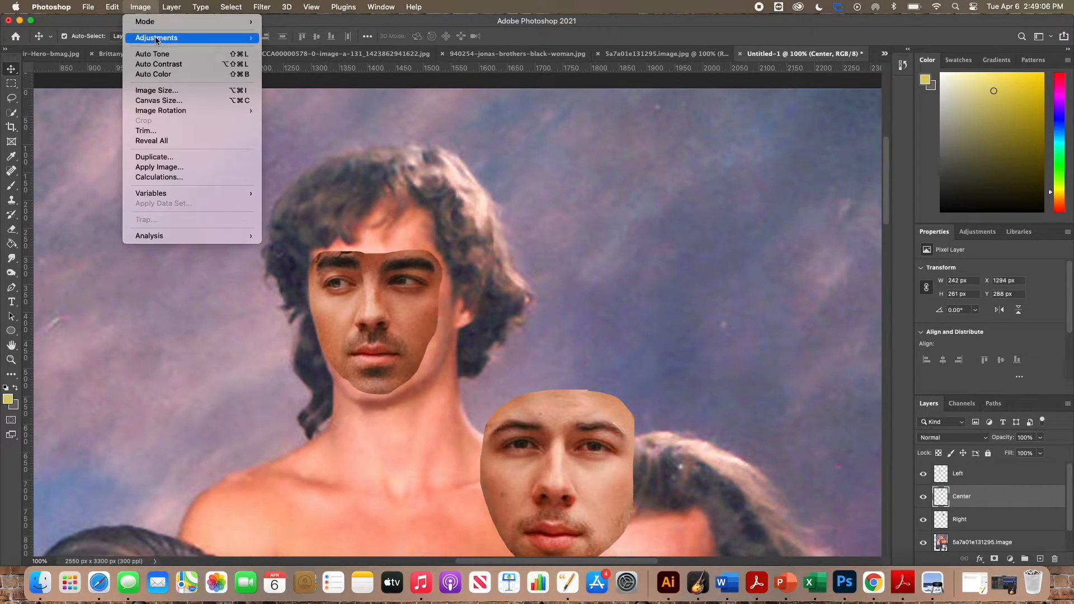
pyautogui.moveTo(159, 43)
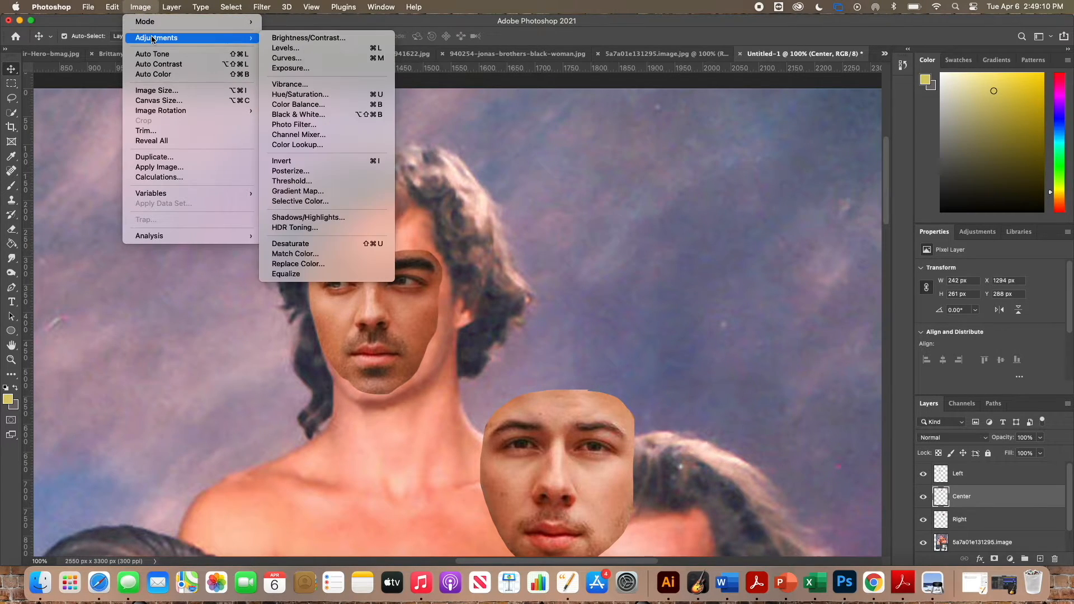
pyautogui.click(310, 38)
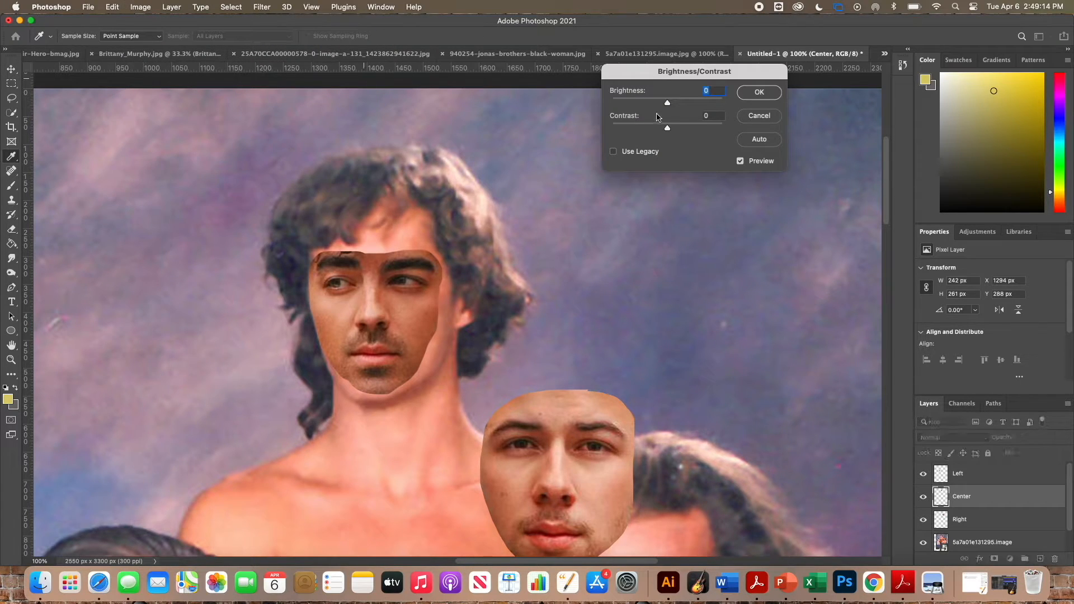
pyautogui.moveTo(667, 106); pyautogui.dragTo(577, 112)
pyautogui.moveTo(678, 102); pyautogui.dragTo(685, 103)
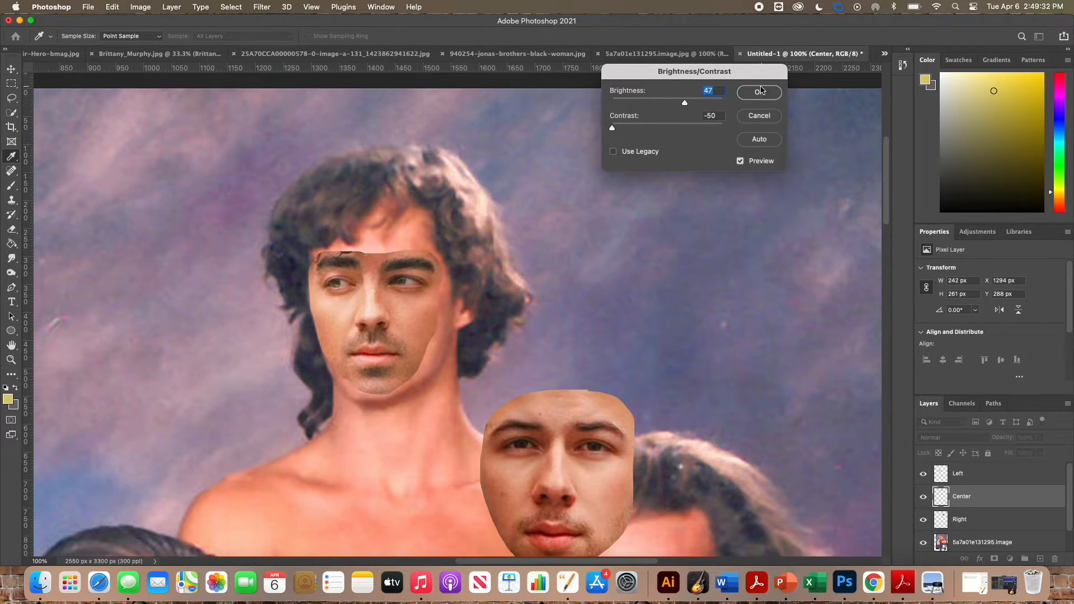
pyautogui.click(761, 91)
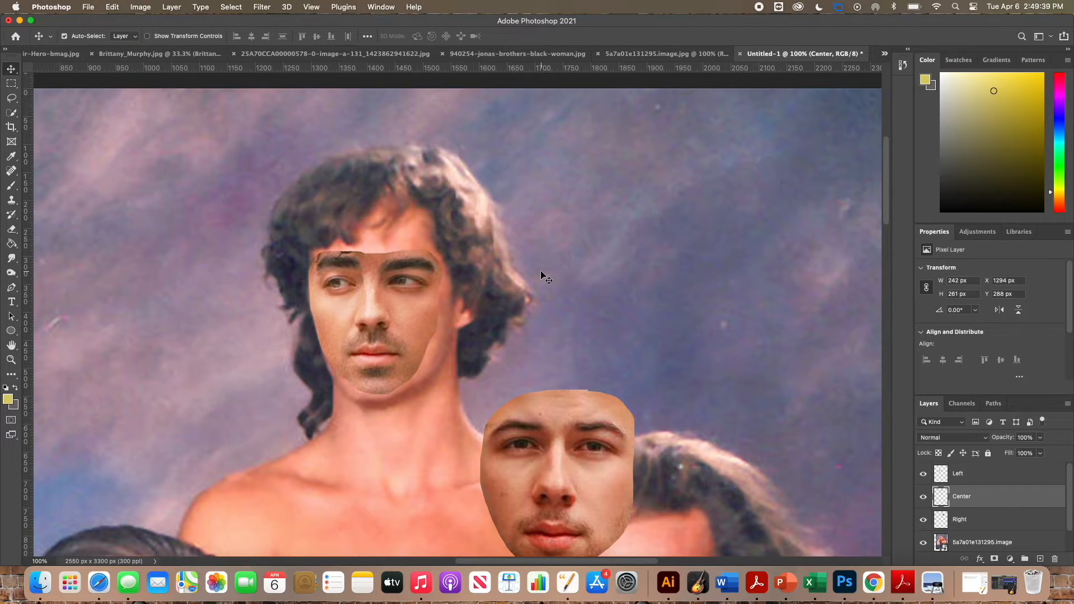
# Step: Adjust the Center face's color balance across midtones, shadows and highlights to match the middle man's pinkish skin
pyautogui.click(143, 6)
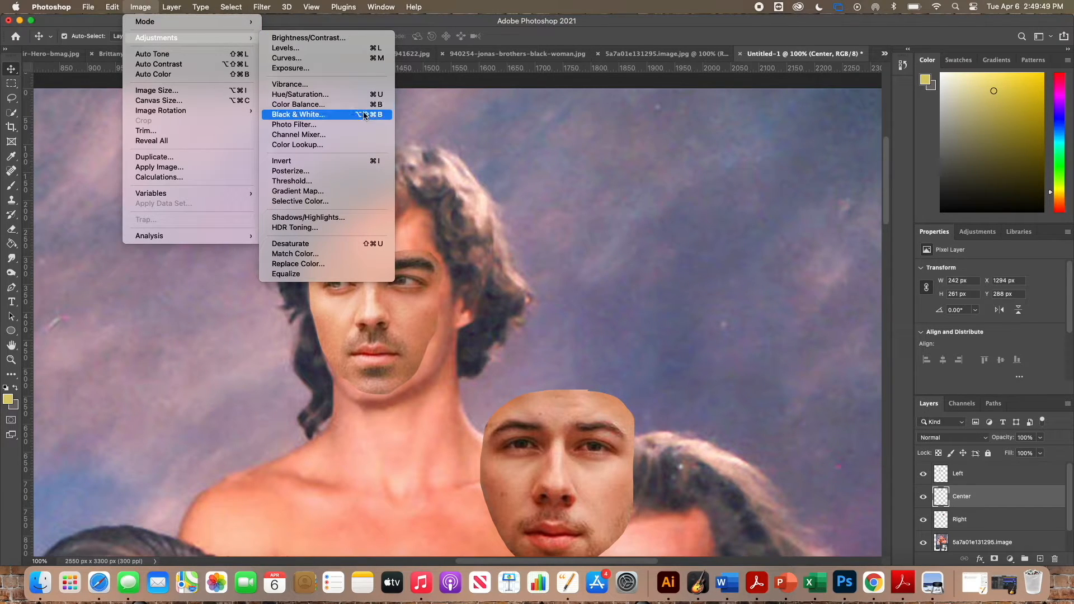
pyautogui.click(356, 105)
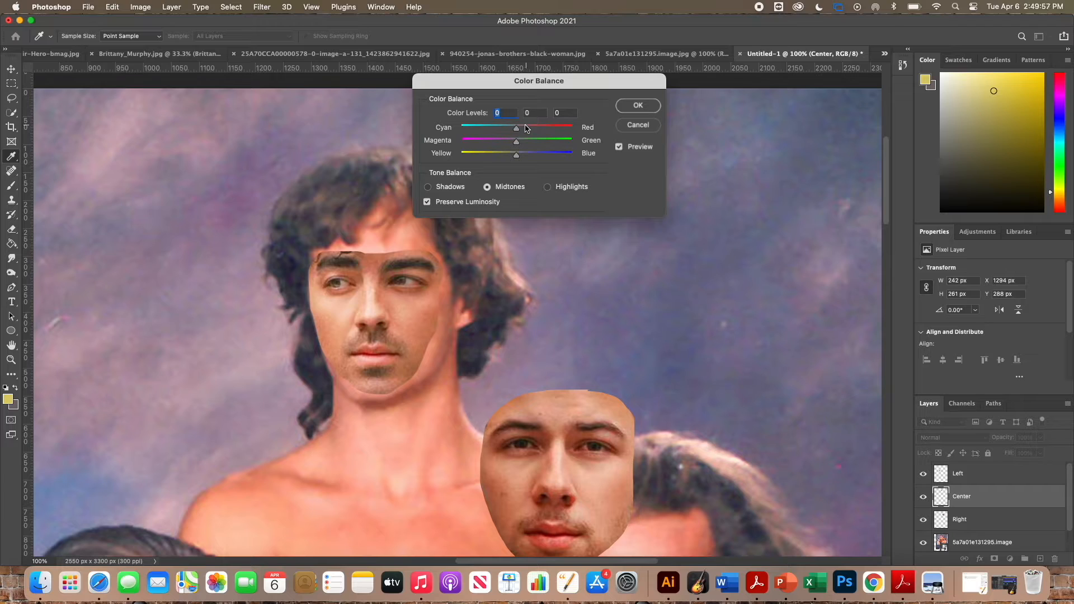
pyautogui.moveTo(518, 131); pyautogui.dragTo(524, 161)
pyautogui.click(428, 187)
pyautogui.moveTo(517, 129)
pyautogui.mouseDown()
pyautogui.moveTo(514, 157)
pyautogui.moveTo(517, 129)
pyautogui.mouseUp()
pyautogui.click(548, 187)
pyautogui.moveTo(517, 155); pyautogui.dragTo(515, 129)
pyautogui.moveTo(514, 129); pyautogui.dragTo(514, 129)
pyautogui.click(429, 188)
pyautogui.click(488, 188)
pyautogui.click(636, 107)
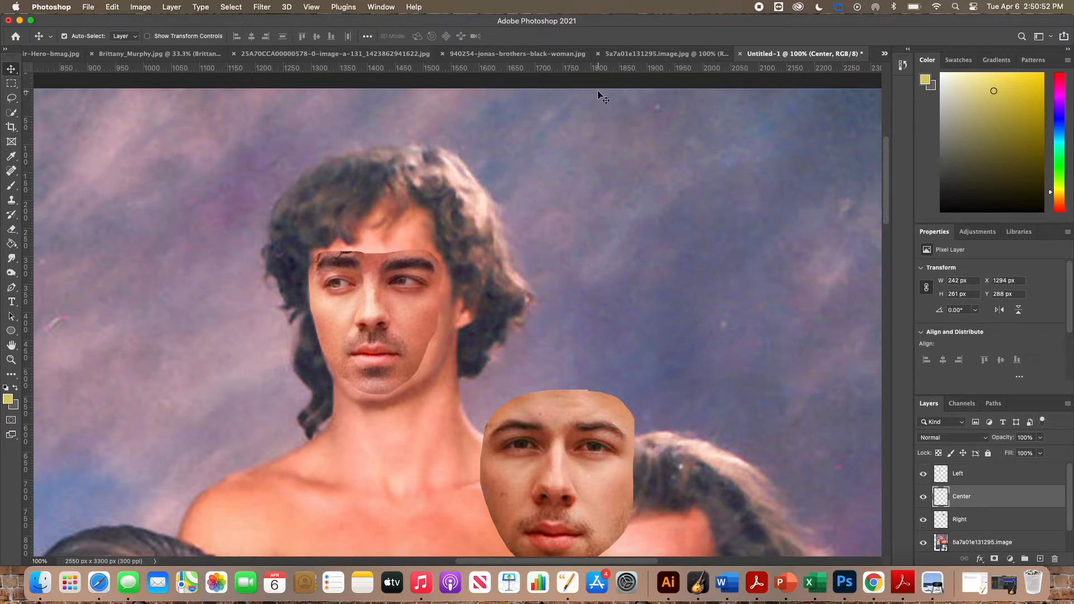
# Step: Erase the Center face's hard cheek, jaw and chin edges with a soft 118 px eraser
pyautogui.click(11, 229)
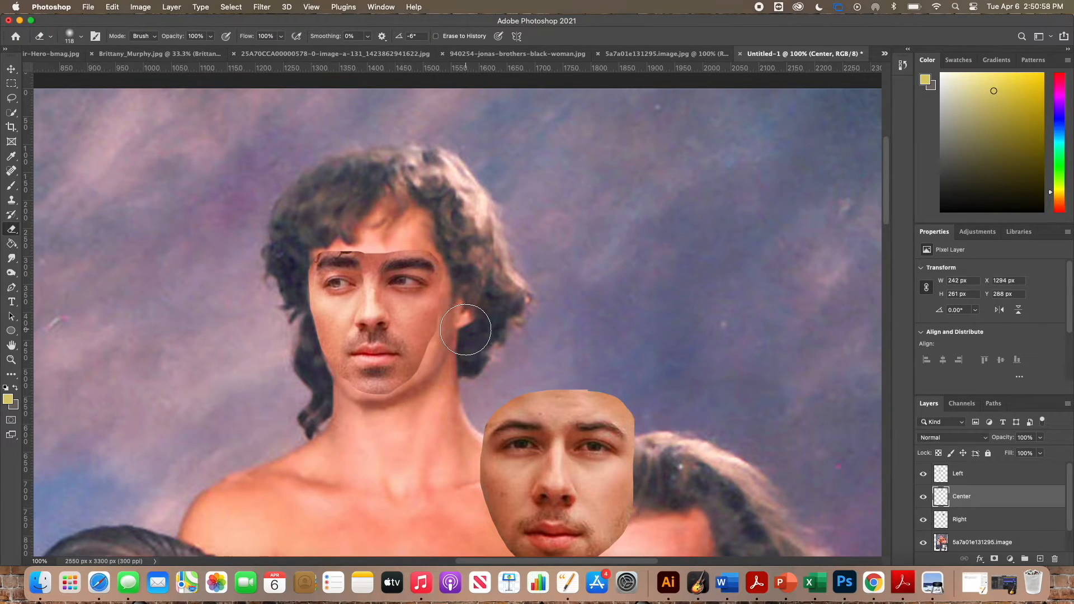
pyautogui.click(447, 347)
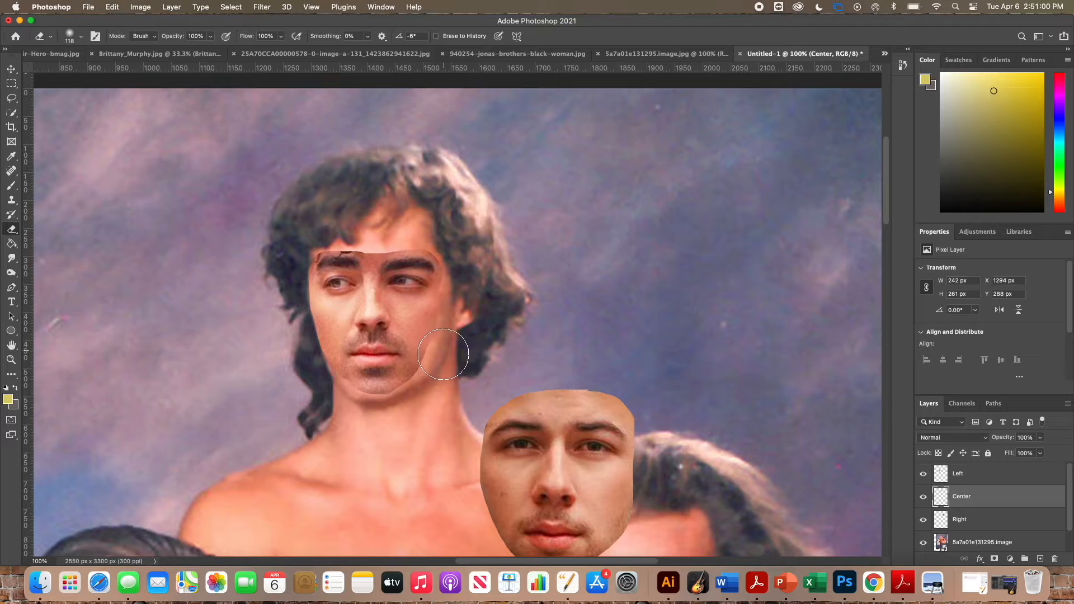
pyautogui.moveTo(443, 354)
pyautogui.mouseDown()
pyautogui.moveTo(417, 394)
pyautogui.moveTo(452, 349)
pyautogui.moveTo(464, 297)
pyautogui.moveTo(445, 360)
pyautogui.moveTo(374, 411)
pyautogui.moveTo(335, 394)
pyautogui.mouseUp()
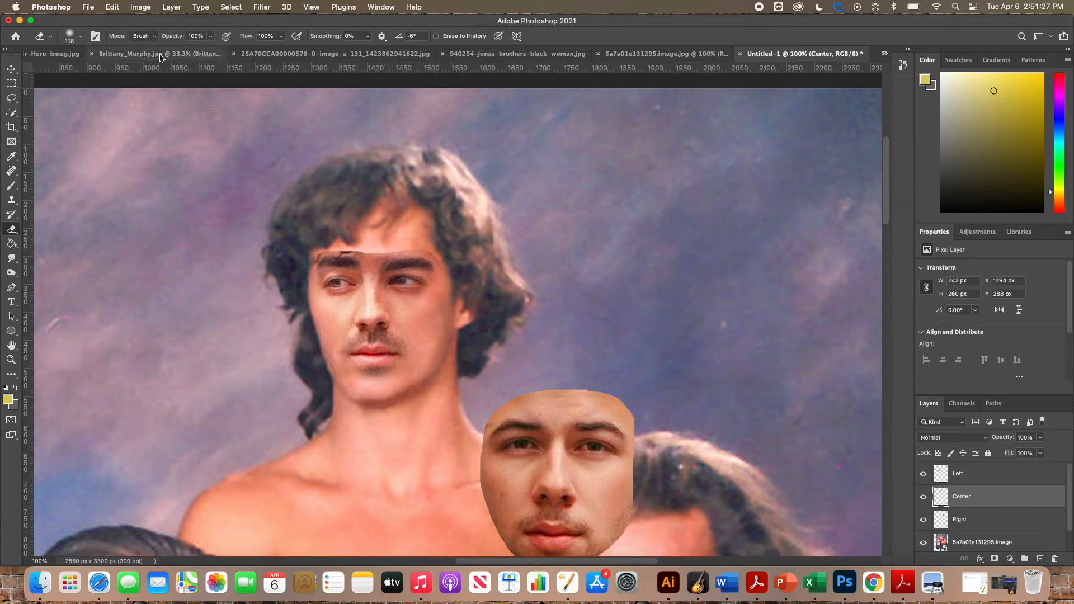
# Step: Reduce the eraser to 33 px and erase the Center face's hard forehead edge above the eyebrows
pyautogui.click(83, 37)
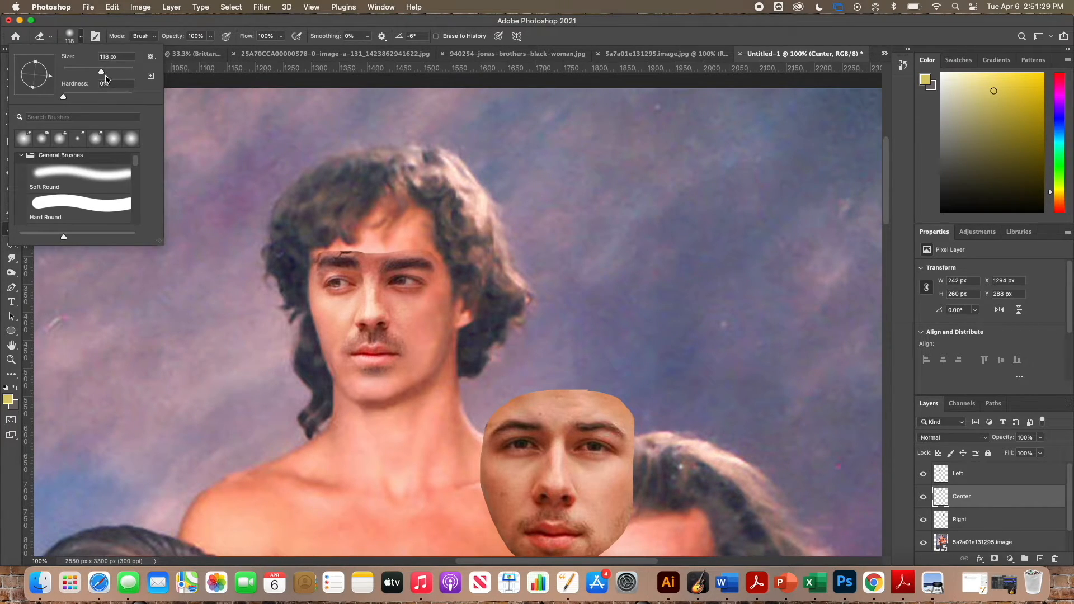
pyautogui.moveTo(102, 68); pyautogui.dragTo(82, 71)
pyautogui.moveTo(81, 71); pyautogui.dragTo(74, 72)
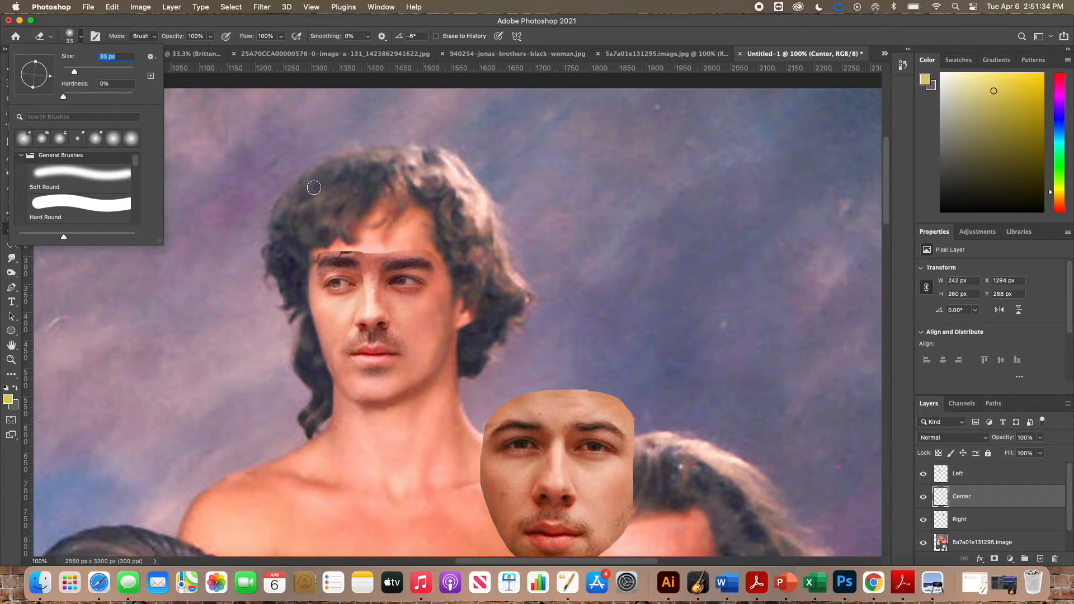
pyautogui.click(365, 248)
pyautogui.moveTo(358, 247)
pyautogui.mouseDown()
pyautogui.moveTo(309, 257)
pyautogui.moveTo(336, 240)
pyautogui.moveTo(405, 248)
pyautogui.moveTo(353, 247)
pyautogui.moveTo(390, 247)
pyautogui.mouseUp()
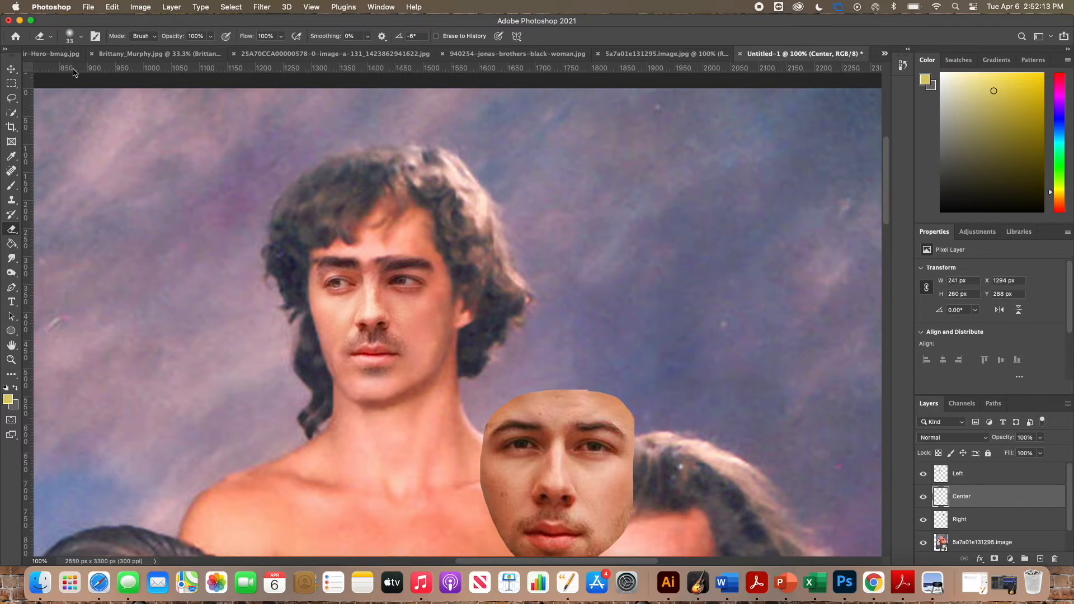
# Step: Enlarge the eraser to 51 px and touch up the Center face's edge along the jaw
pyautogui.click(82, 37)
pyautogui.moveTo(75, 71); pyautogui.dragTo(81, 72)
pyautogui.click(329, 378)
# Step: Hide the Center layer and rasterize the 5a7a01e131295.image photo layer for the Clone Stamp tool
pyautogui.click(924, 498)
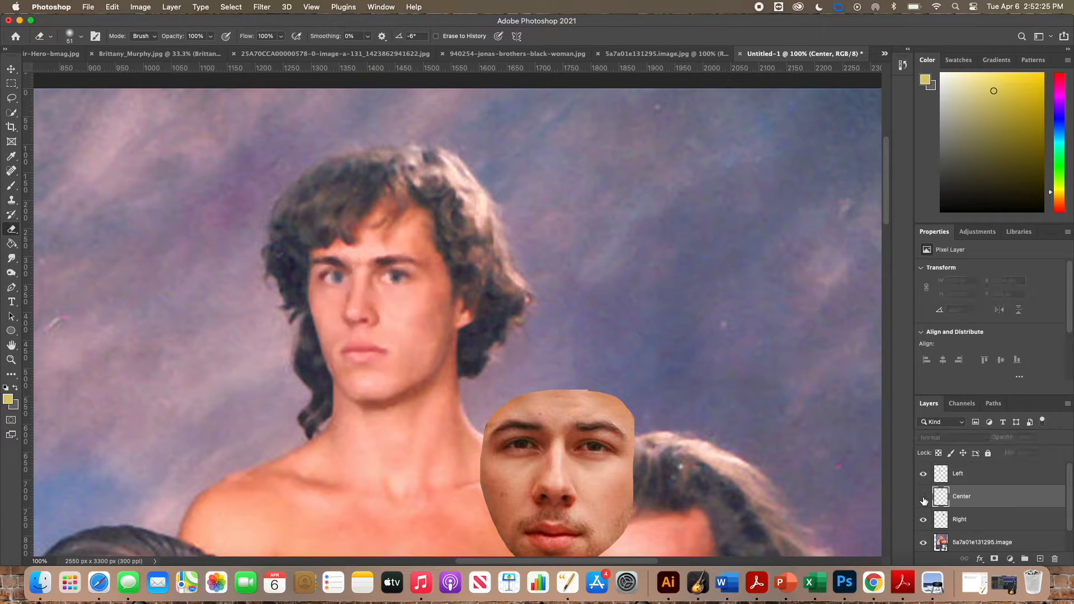
pyautogui.click(924, 497)
pyautogui.click(924, 498)
pyautogui.scroll(-2, 971, 518)
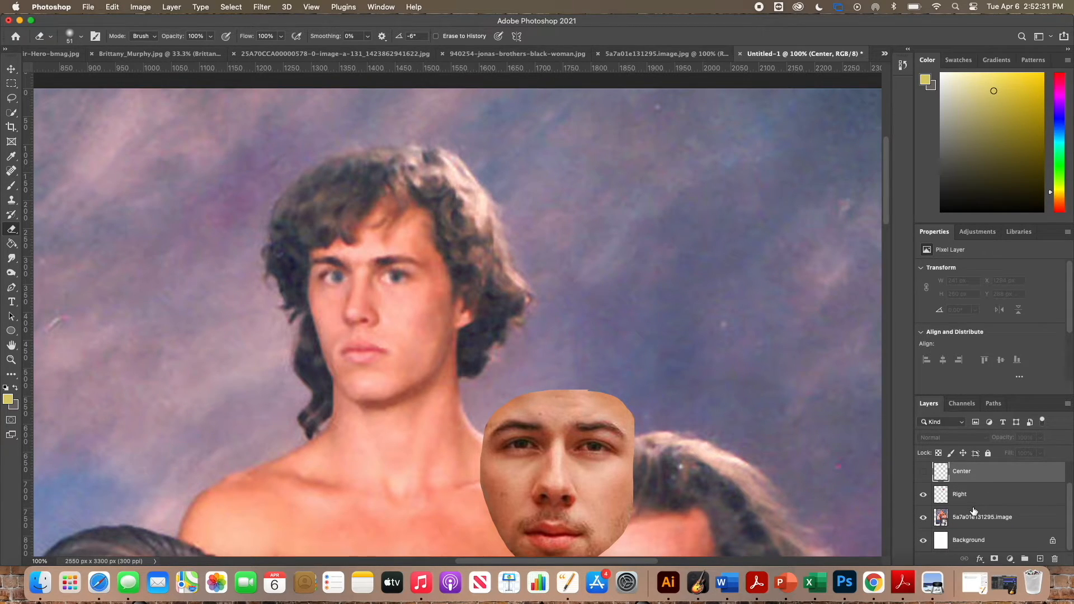
pyautogui.click(974, 513)
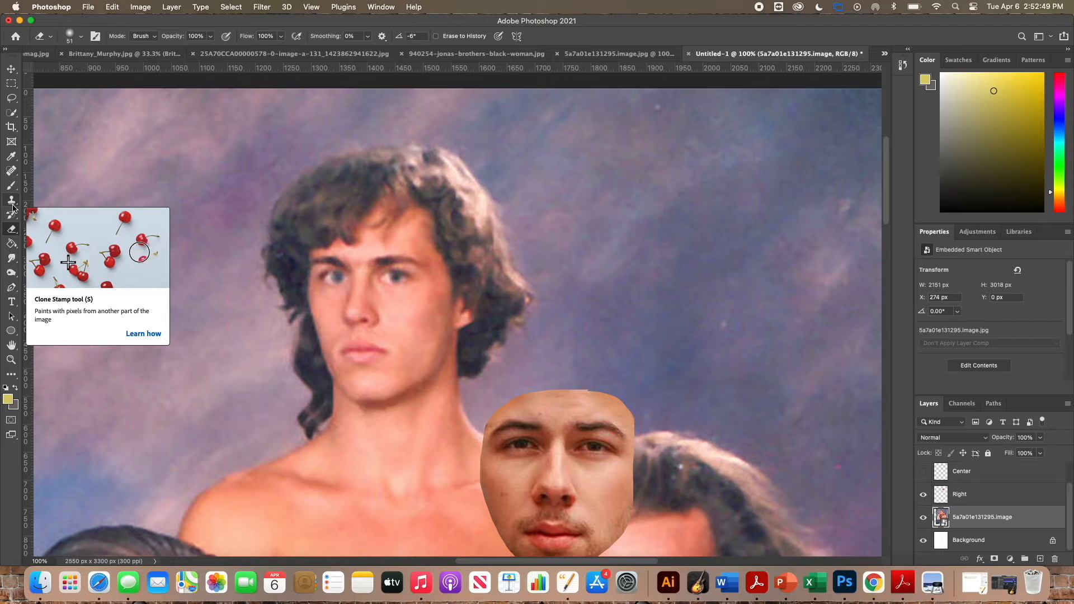
pyautogui.click(12, 207)
pyautogui.rightClick(978, 517)
pyautogui.click(872, 228)
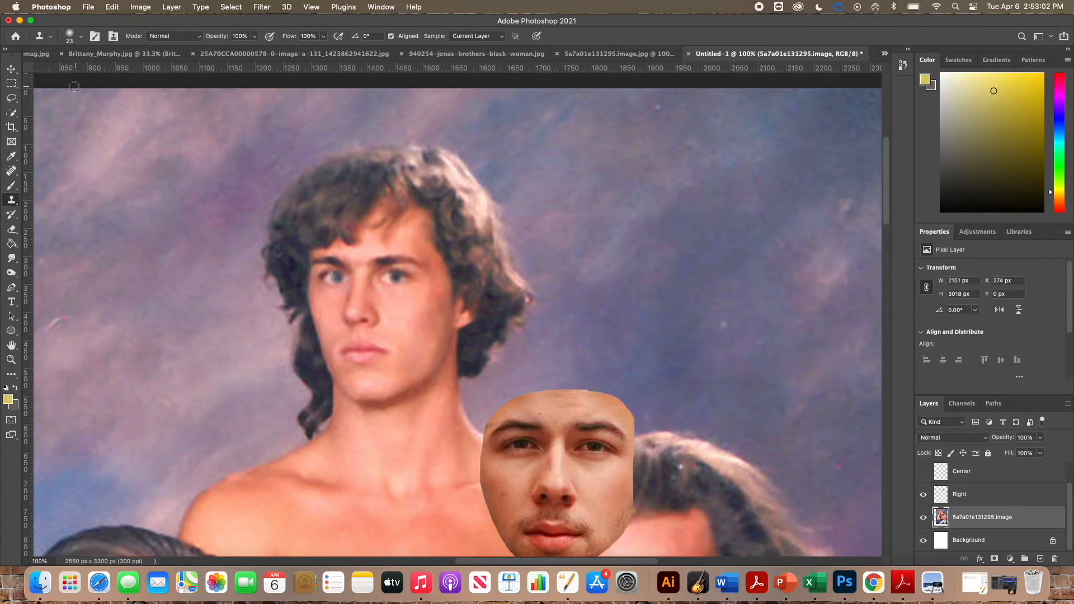
# Step: Clone nearby skin over the middle man's original eyebrows with a 76 px Clone Stamp brush at 0% hardness
pyautogui.click(81, 36)
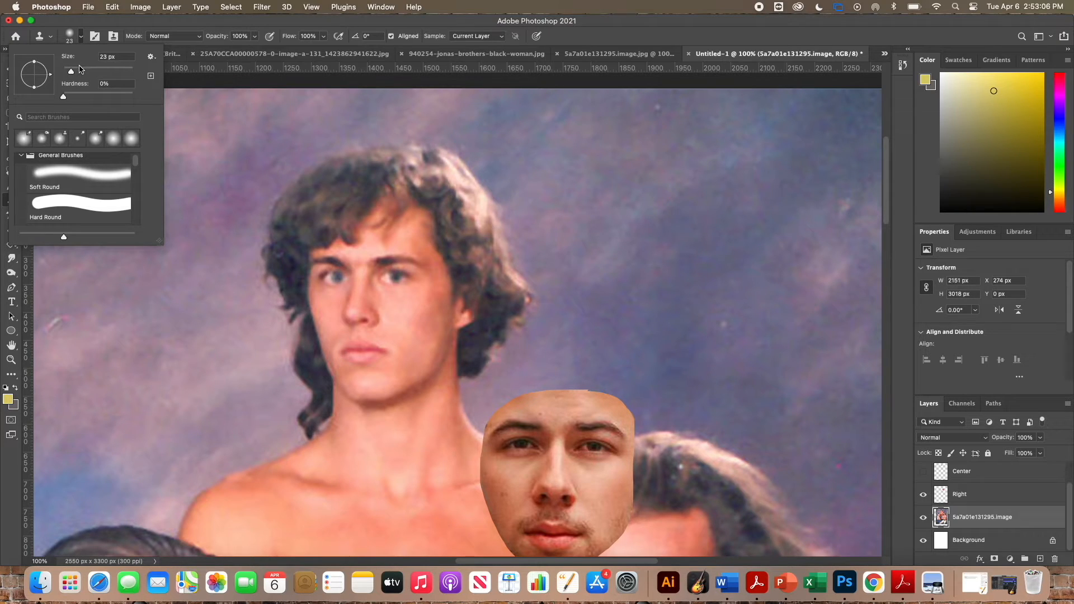
pyautogui.moveTo(71, 72); pyautogui.dragTo(85, 71)
pyautogui.moveTo(84, 72); pyautogui.dragTo(89, 71)
pyautogui.moveTo(65, 99); pyautogui.dragTo(49, 100)
pyautogui.press('Return')
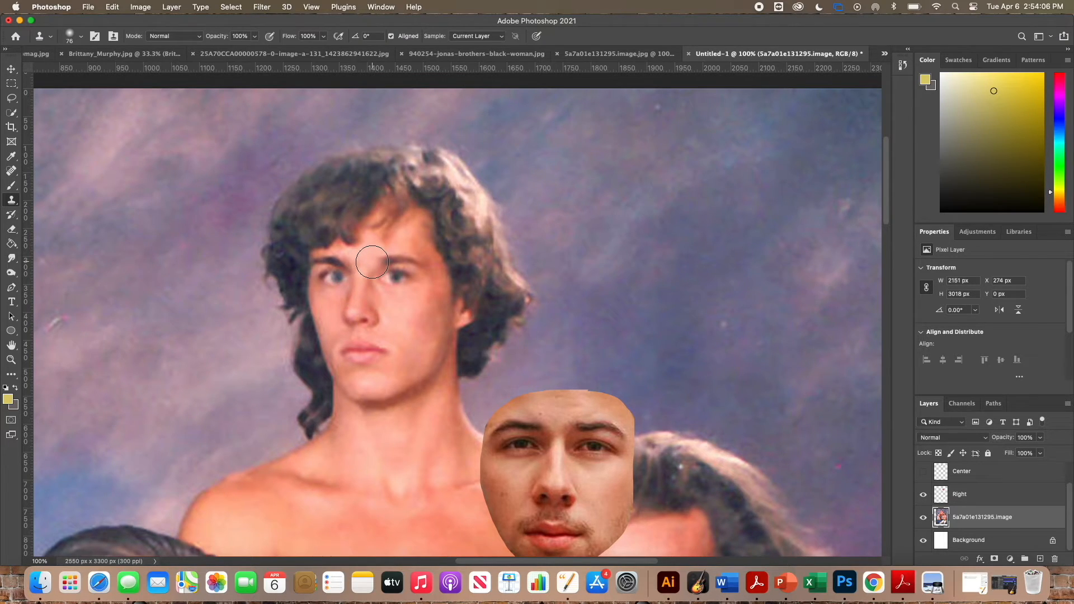
pyautogui.moveTo(372, 261)
pyautogui.mouseDown()
pyautogui.moveTo(408, 265)
pyautogui.moveTo(402, 307)
pyautogui.mouseUp()
pyautogui.keyDown('alt'); pyautogui.click(406, 313); pyautogui.keyUp('alt')
pyautogui.moveTo(408, 254); pyautogui.dragTo(389, 268)
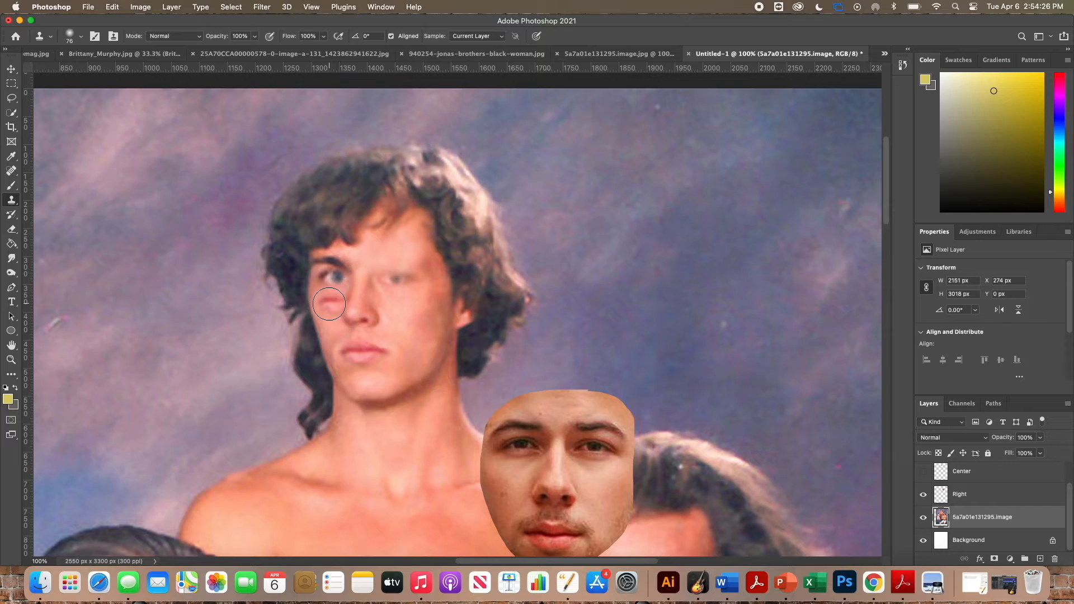
pyautogui.keyDown('alt'); pyautogui.click(329, 303); pyautogui.keyUp('alt')
pyautogui.click(325, 263)
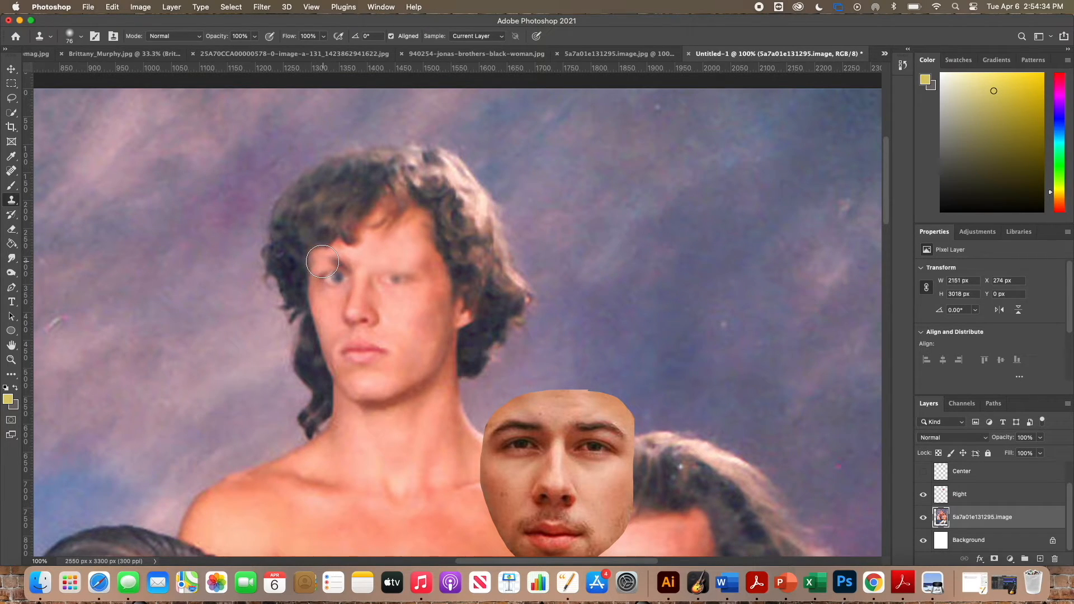
pyautogui.click(339, 265)
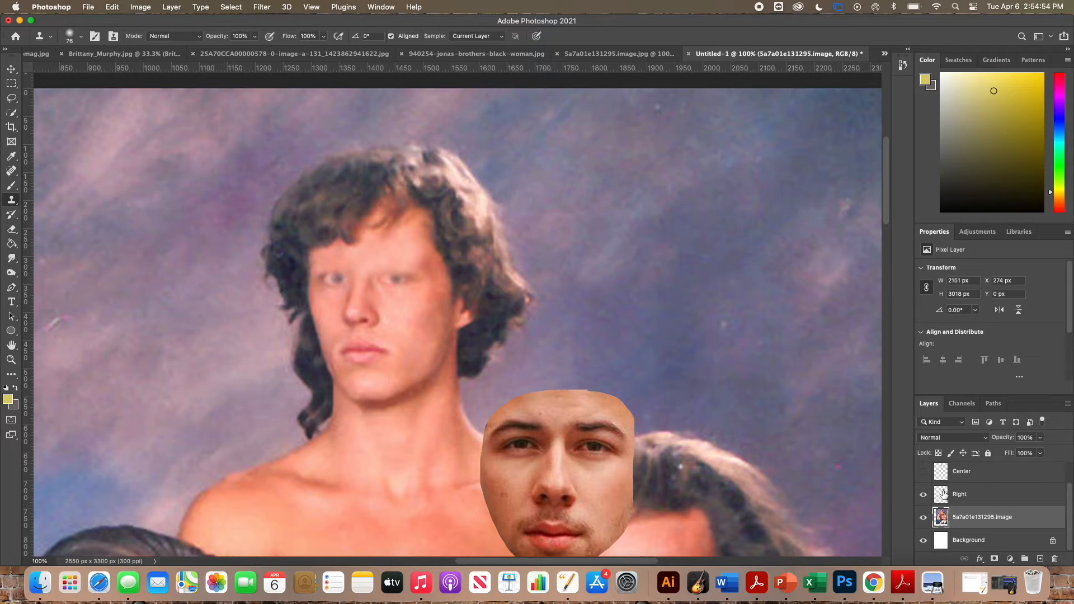
# Step: Show the Center layer again over the retouched photo
pyautogui.scroll(1, 949, 501)
pyautogui.scroll(2, 949, 501)
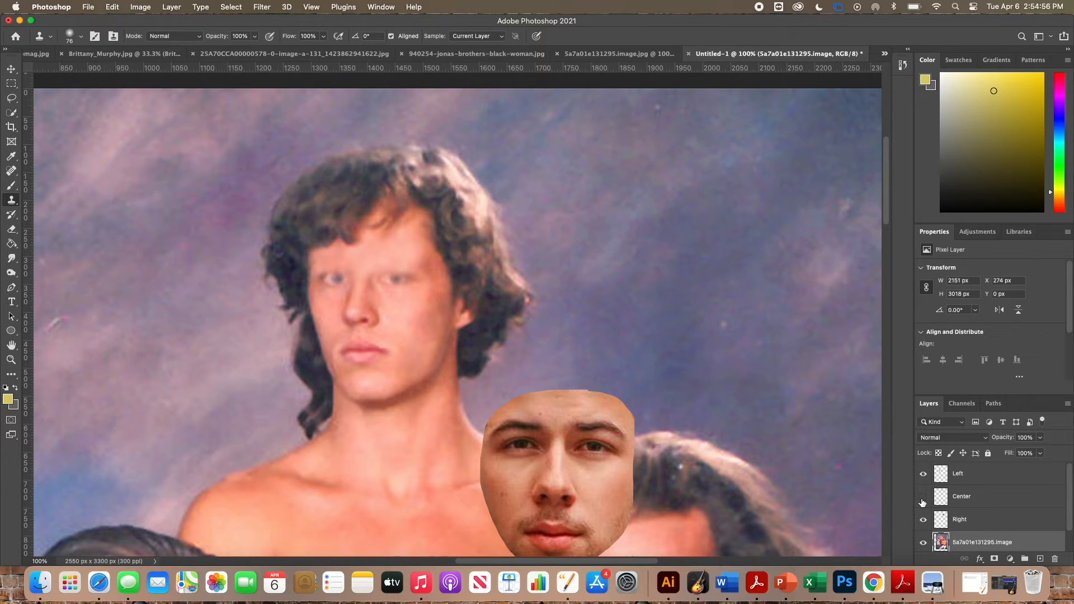
pyautogui.click(922, 498)
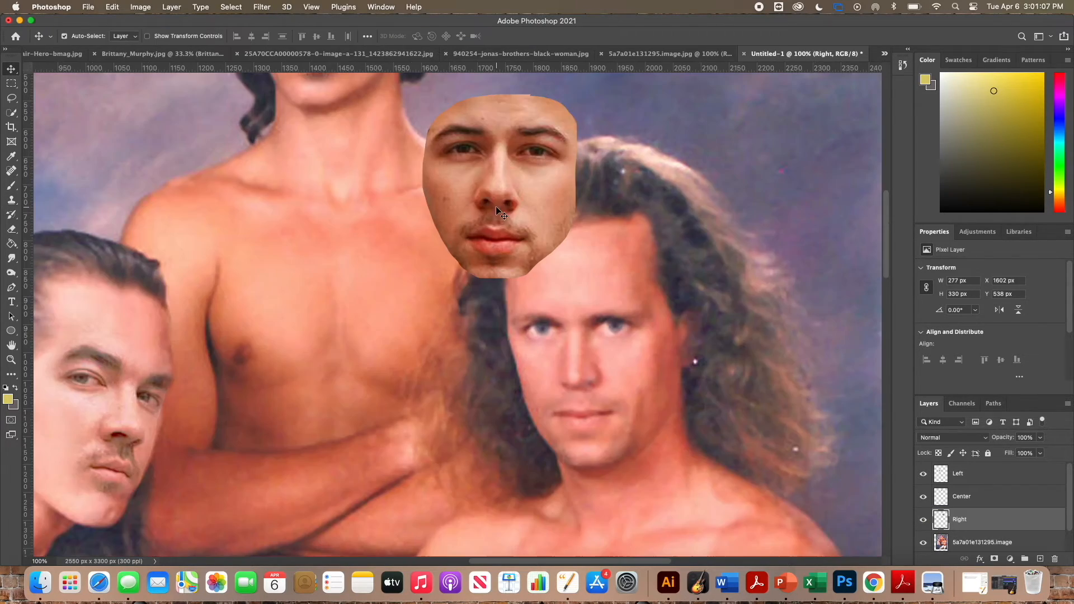
# Step: Move the Right layer's face over the right-hand man's face and scale it to about 276 by 331 px
pyautogui.moveTo(495, 208); pyautogui.dragTo(422, 390)
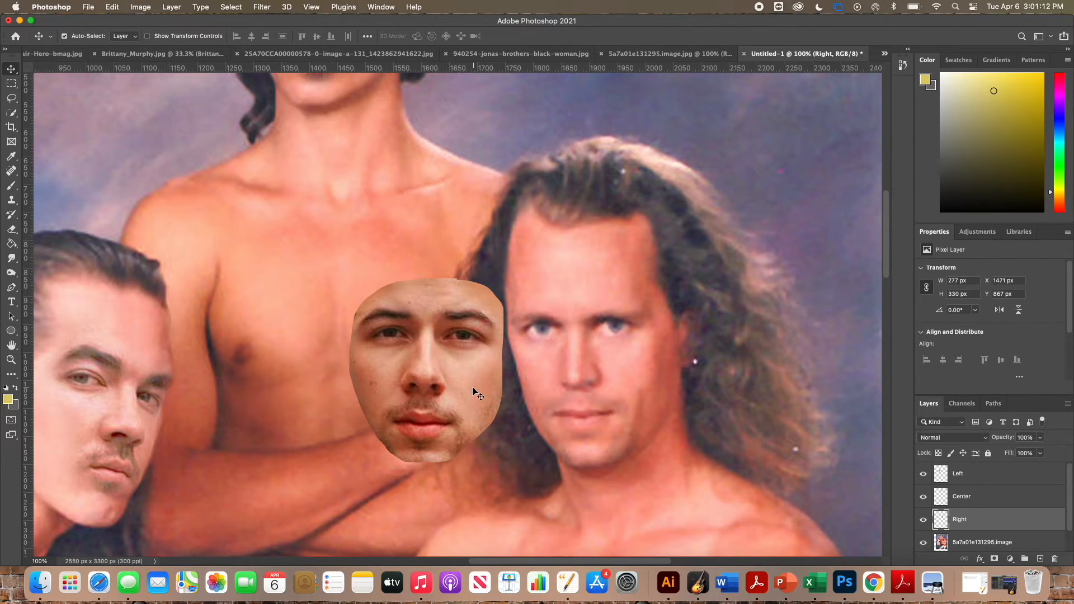
pyautogui.hotkey('ctrl', 't')
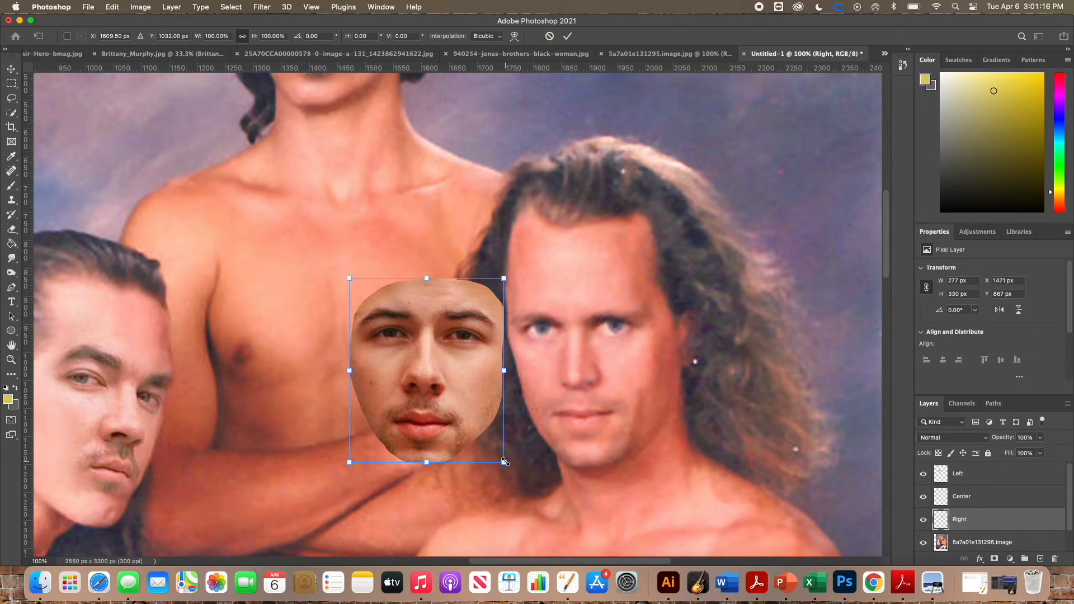
pyautogui.moveTo(504, 462); pyautogui.dragTo(515, 456)
pyautogui.moveTo(458, 401); pyautogui.dragTo(620, 400)
pyautogui.moveTo(583, 373)
pyautogui.mouseDown()
pyautogui.moveTo(452, 316)
pyautogui.moveTo(572, 350)
pyautogui.moveTo(584, 371)
pyautogui.mouseUp()
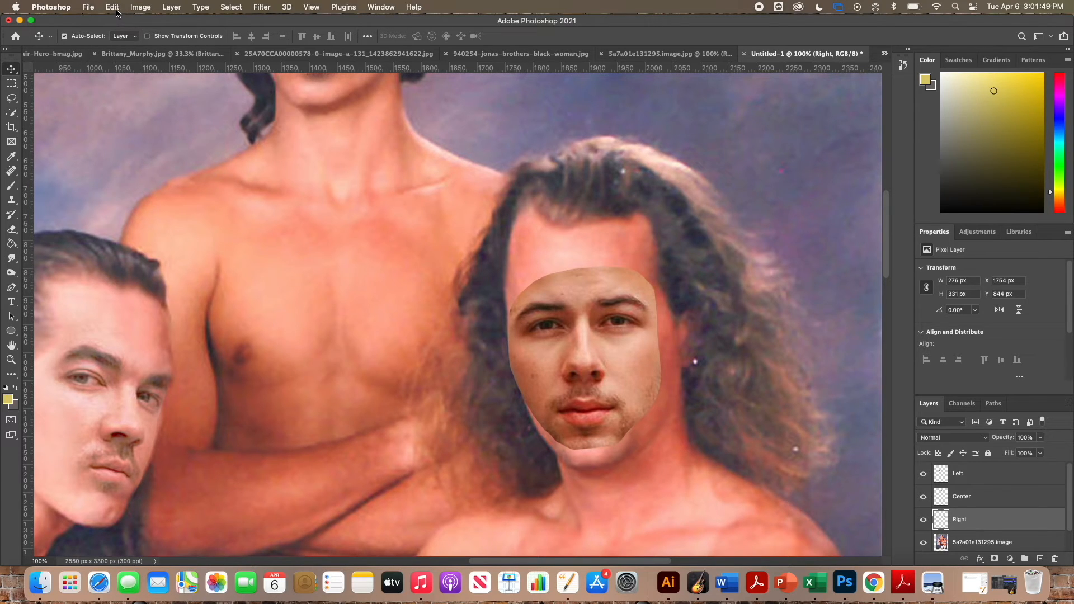
# Step: Taper the Right face toward the chin with a Perspective transform and nudge it up about 11 px
pyautogui.click(114, 7)
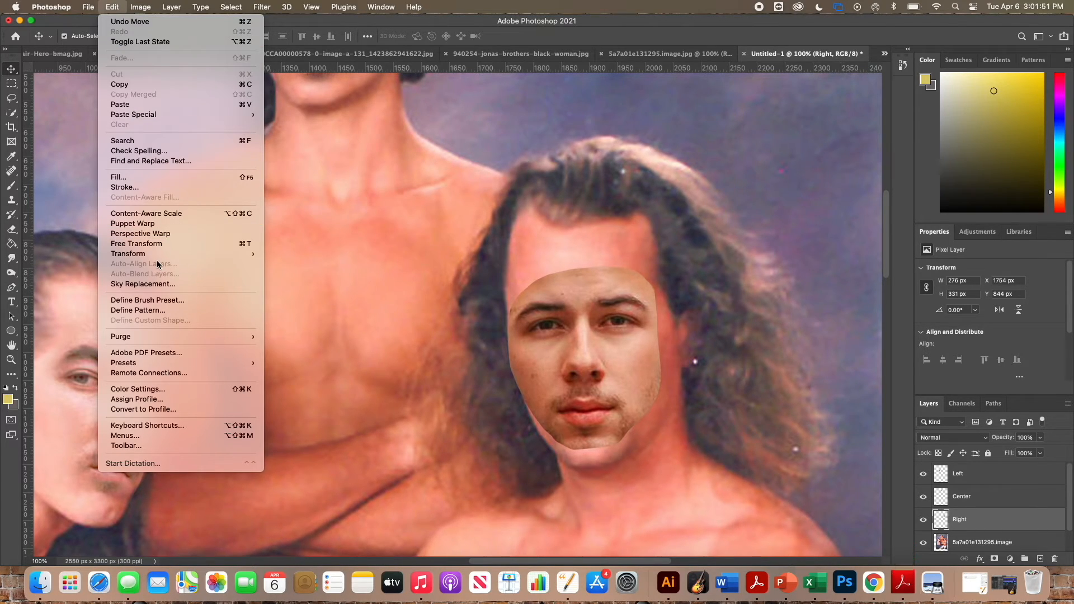
pyautogui.moveTo(158, 258)
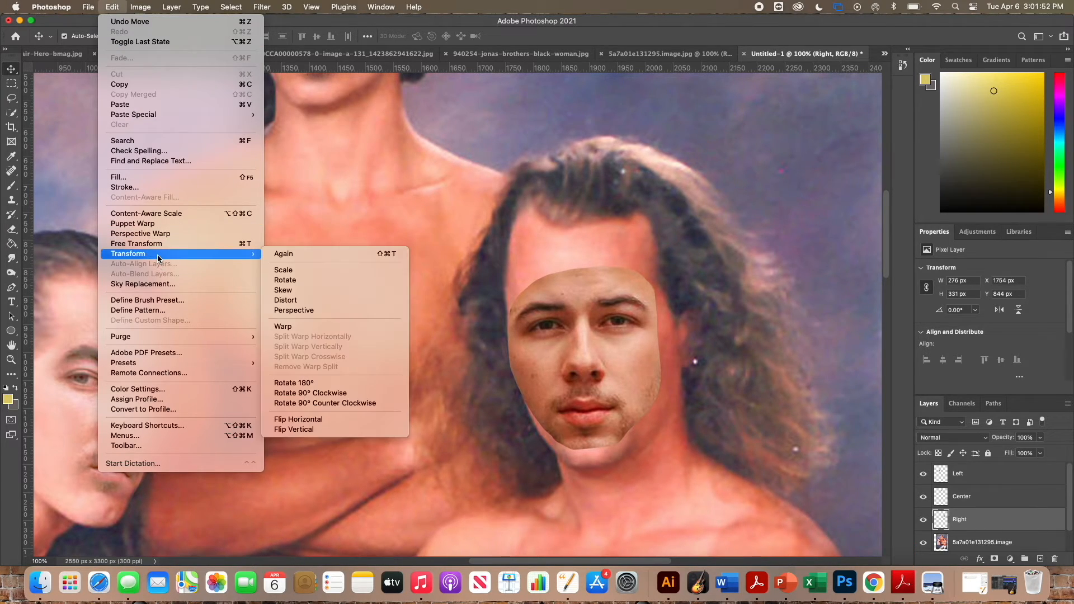
pyautogui.click(296, 310)
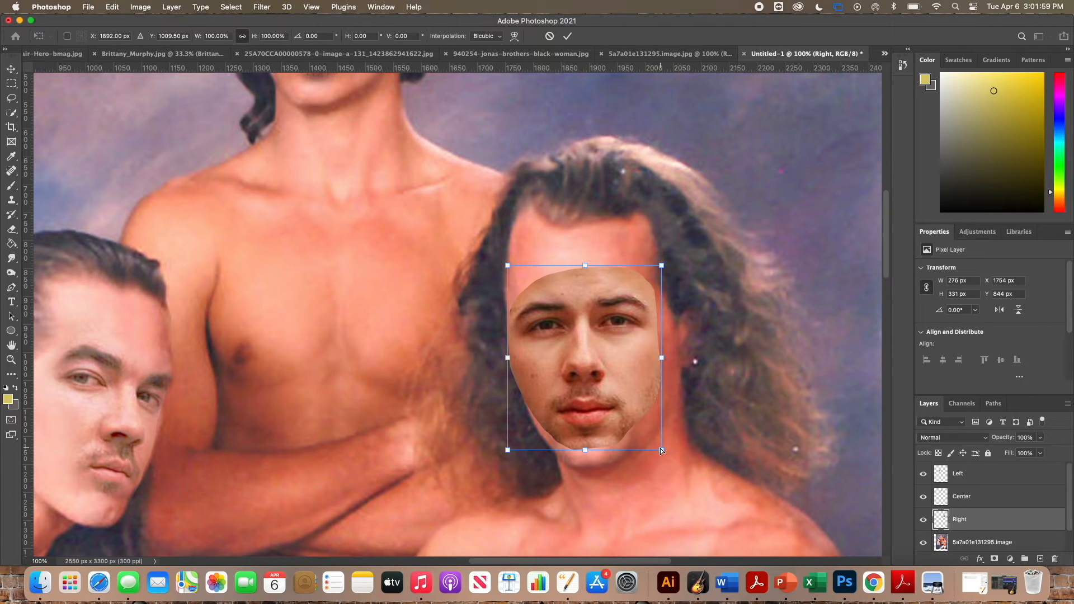
pyautogui.moveTo(661, 451); pyautogui.dragTo(656, 451)
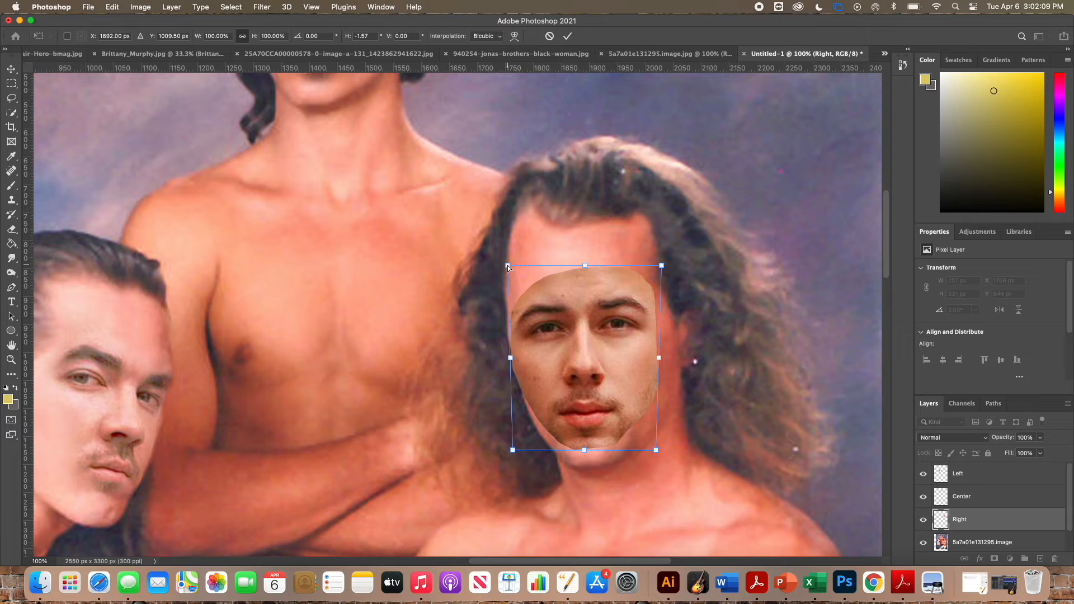
pyautogui.moveTo(506, 267); pyautogui.dragTo(505, 267)
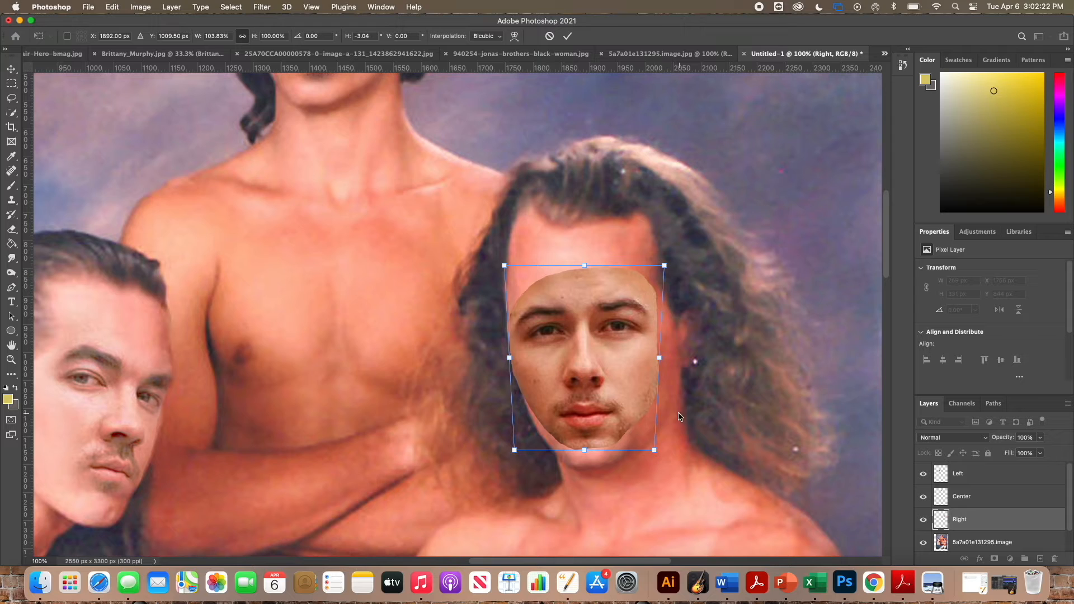
pyautogui.press('Return')
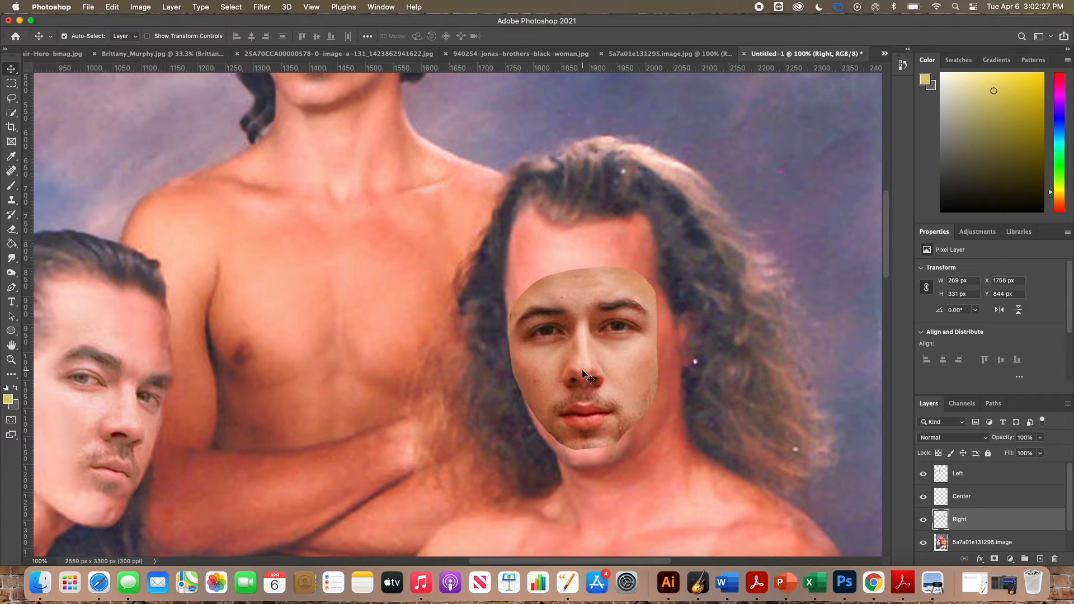
pyautogui.moveTo(585, 371)
pyautogui.mouseDown()
pyautogui.moveTo(683, 363)
pyautogui.moveTo(429, 357)
pyautogui.moveTo(565, 350)
pyautogui.moveTo(584, 364)
pyautogui.mouseUp()
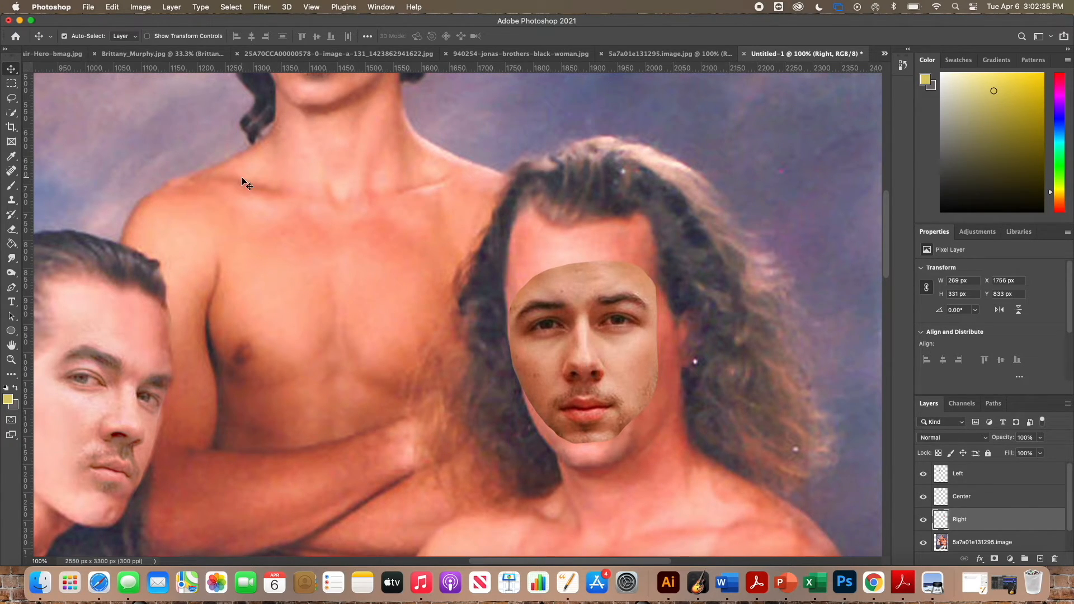
# Step: Brighten the Right layer's face slightly and strongly reduce its contrast with a Brightness/Contrast adjustment
pyautogui.click(136, 6)
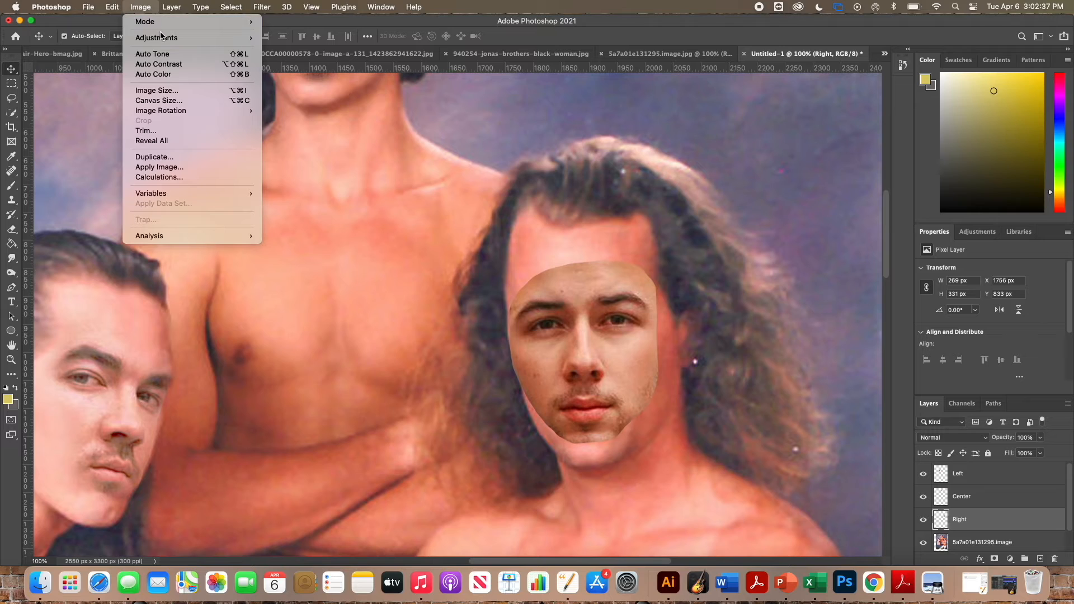
pyautogui.moveTo(160, 37)
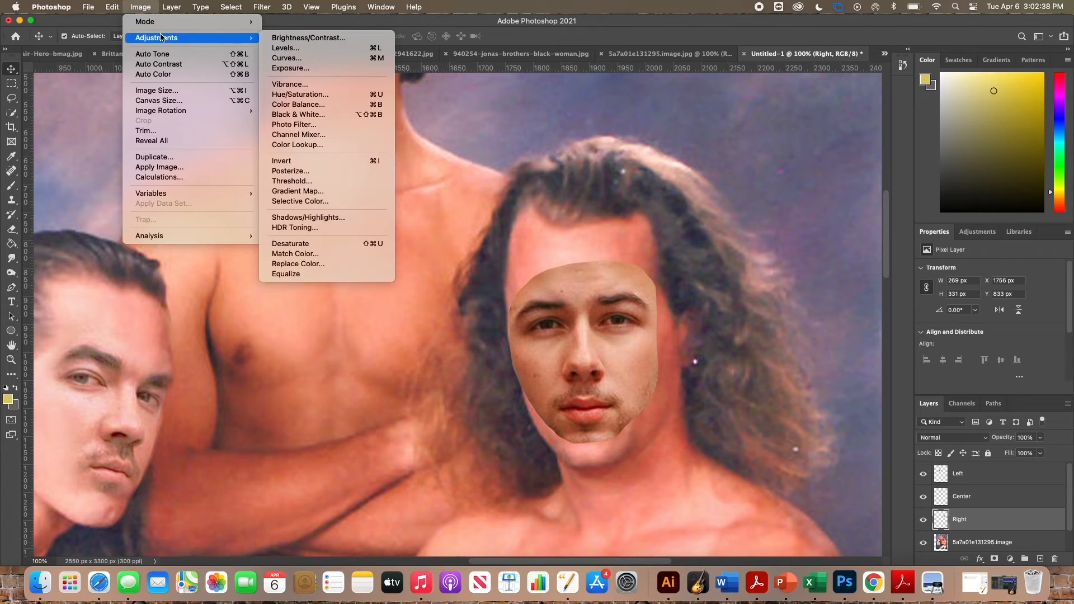
pyautogui.click(289, 38)
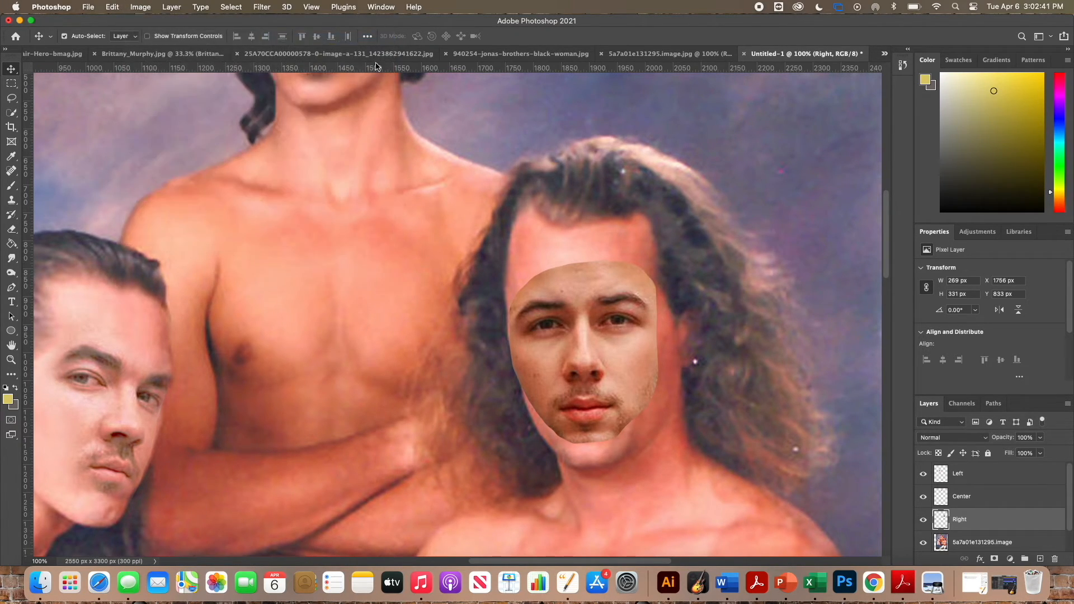
pyautogui.moveTo(667, 105); pyautogui.dragTo(675, 107)
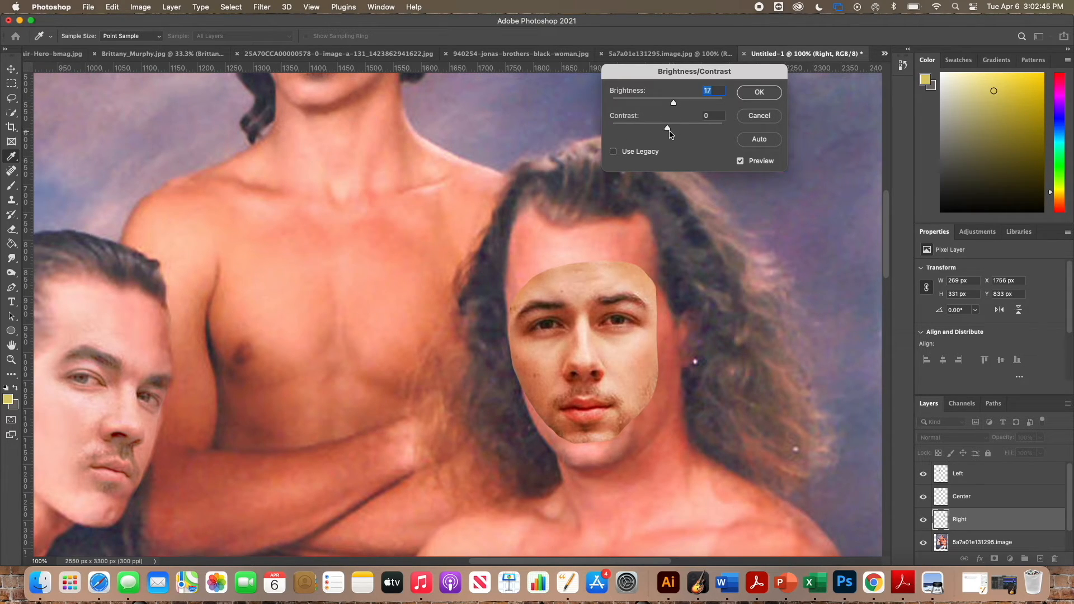
pyautogui.moveTo(667, 129); pyautogui.dragTo(612, 128)
pyautogui.moveTo(674, 102); pyautogui.dragTo(679, 103)
pyautogui.press('Return')
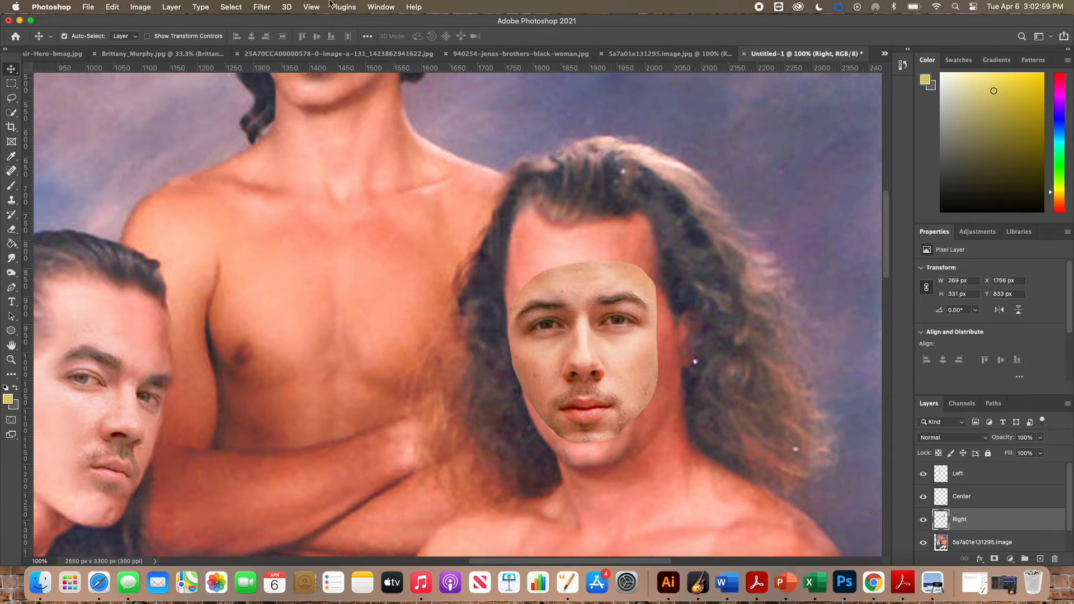
# Step: Shift the midtones of the Right face slightly toward red and blue with Color Balance
pyautogui.click(141, 6)
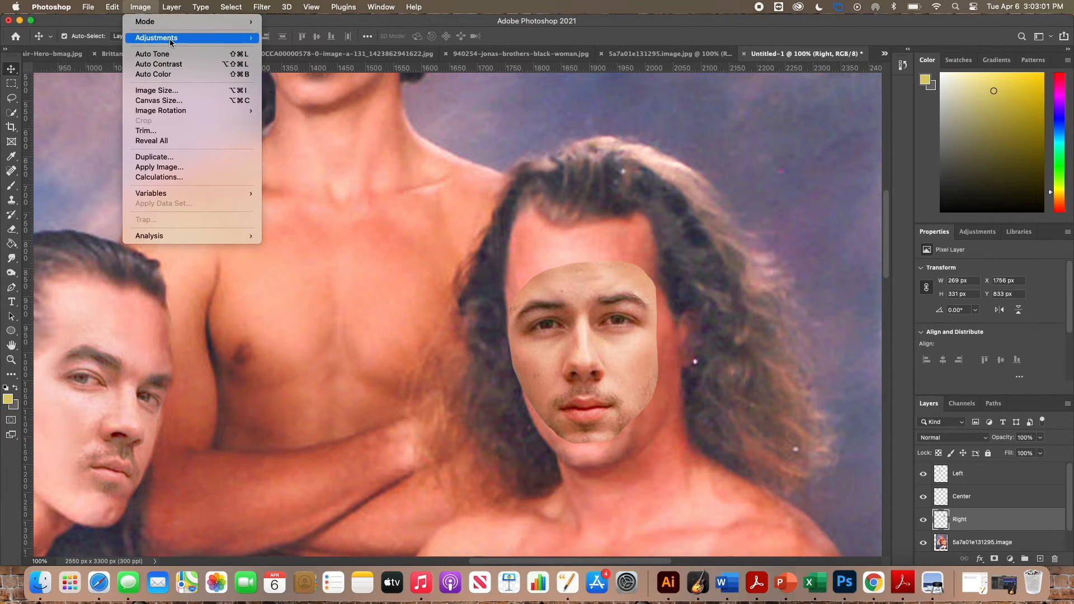
pyautogui.moveTo(170, 38)
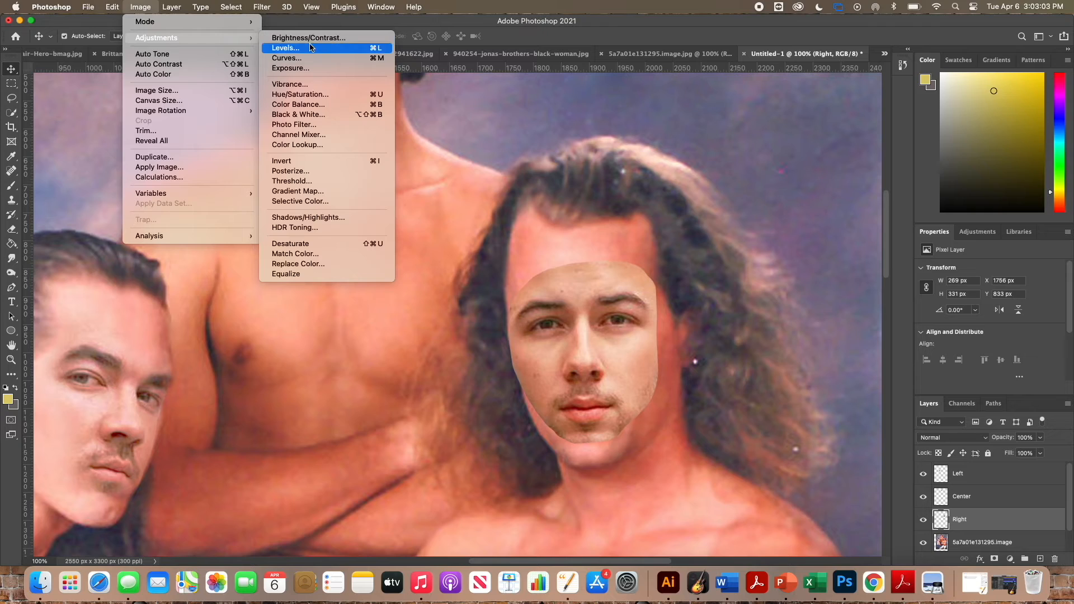
pyautogui.click(325, 106)
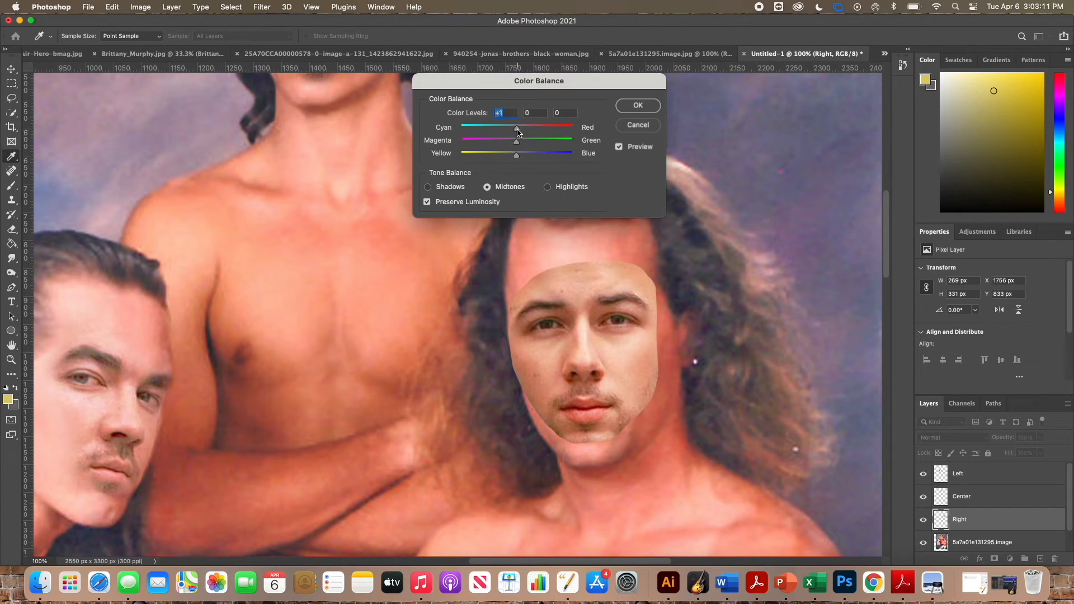
pyautogui.moveTo(518, 132); pyautogui.dragTo(523, 129)
pyautogui.moveTo(517, 159); pyautogui.dragTo(525, 160)
# Step: Set the Right face's shadows to +21 red, shift its highlights slightly toward yellow, and apply the Color Balance
pyautogui.click(428, 188)
pyautogui.moveTo(519, 131); pyautogui.dragTo(529, 131)
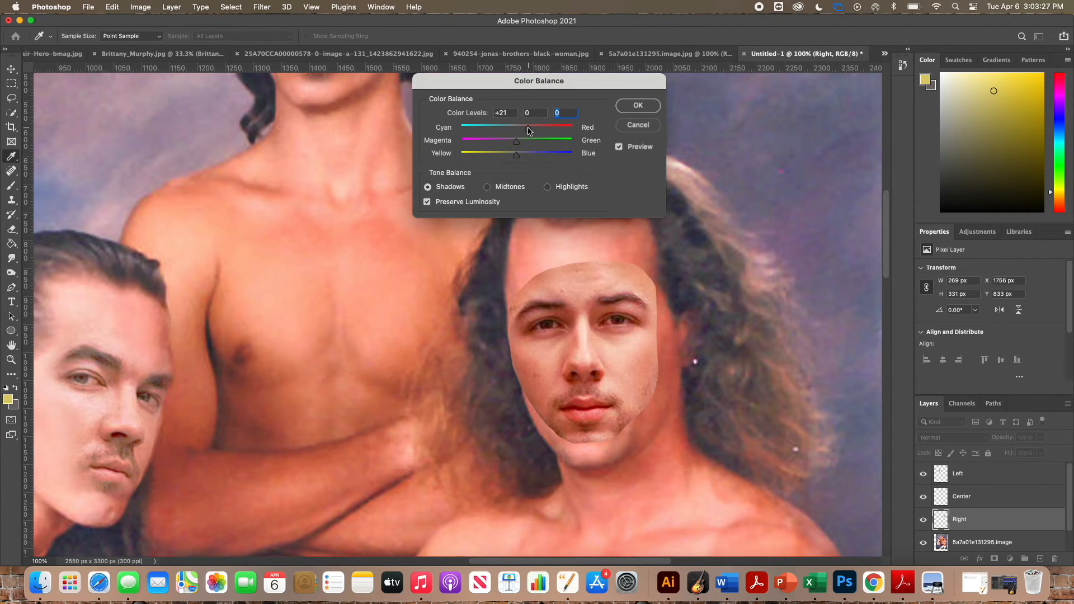
pyautogui.moveTo(517, 156); pyautogui.dragTo(520, 130)
pyautogui.click(547, 187)
pyautogui.moveTo(517, 155); pyautogui.dragTo(513, 156)
pyautogui.click(637, 105)
pyautogui.press('v')
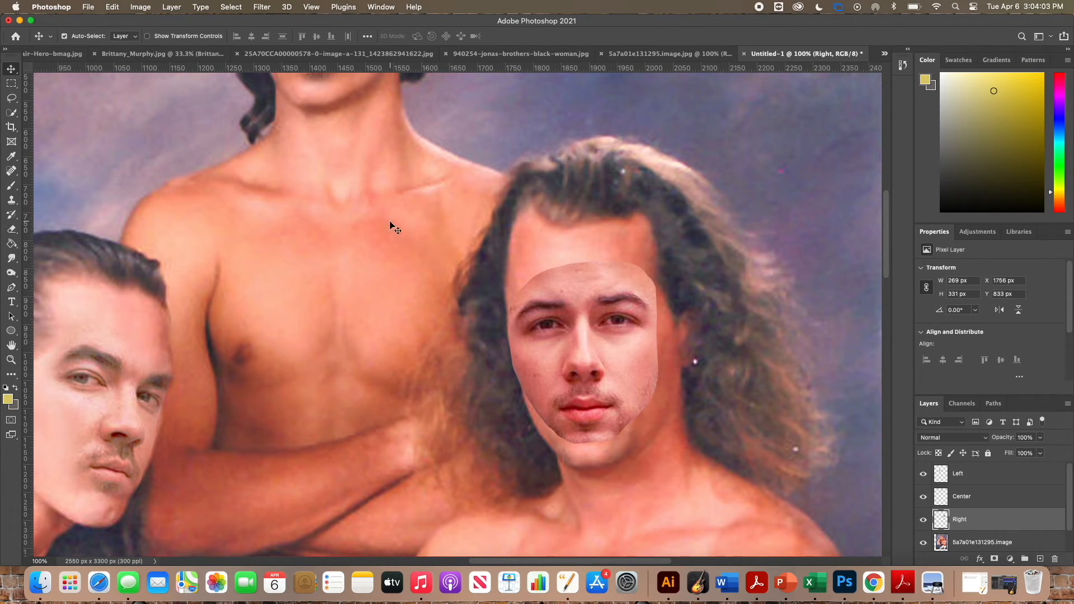
# Step: Warp the Right face slightly outward at its forehead, cheek and chin to about 270 by 335 px
pyautogui.scroll(5, 377, 216)
pyautogui.scroll(-5, 377, 216)
pyautogui.hscroll(2, 376, 215)
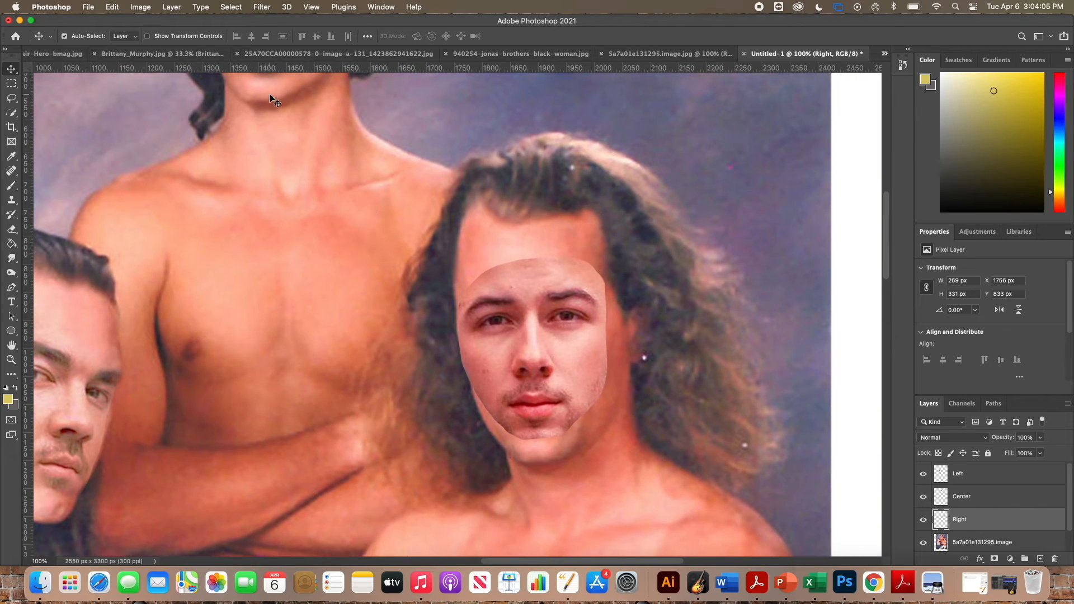
pyautogui.click(147, 7)
pyautogui.moveTo(115, 6)
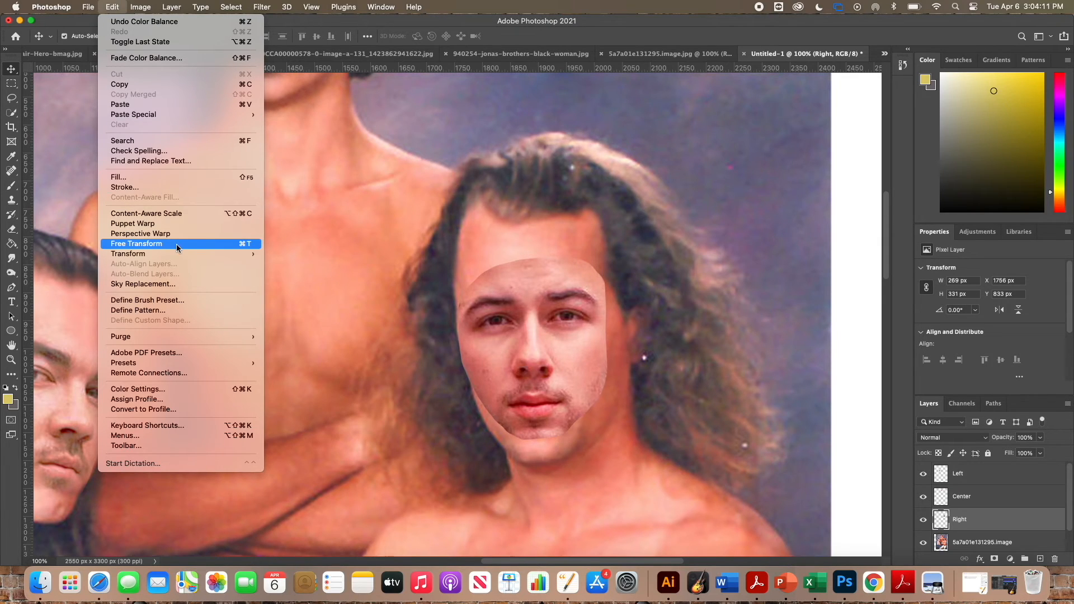
pyautogui.moveTo(176, 254)
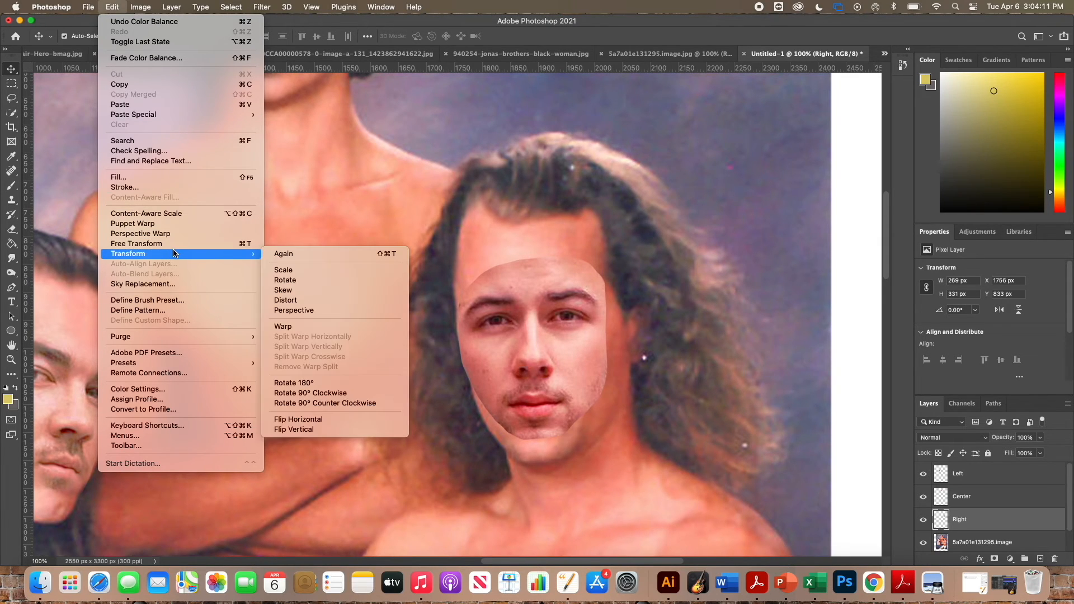
pyautogui.click(317, 329)
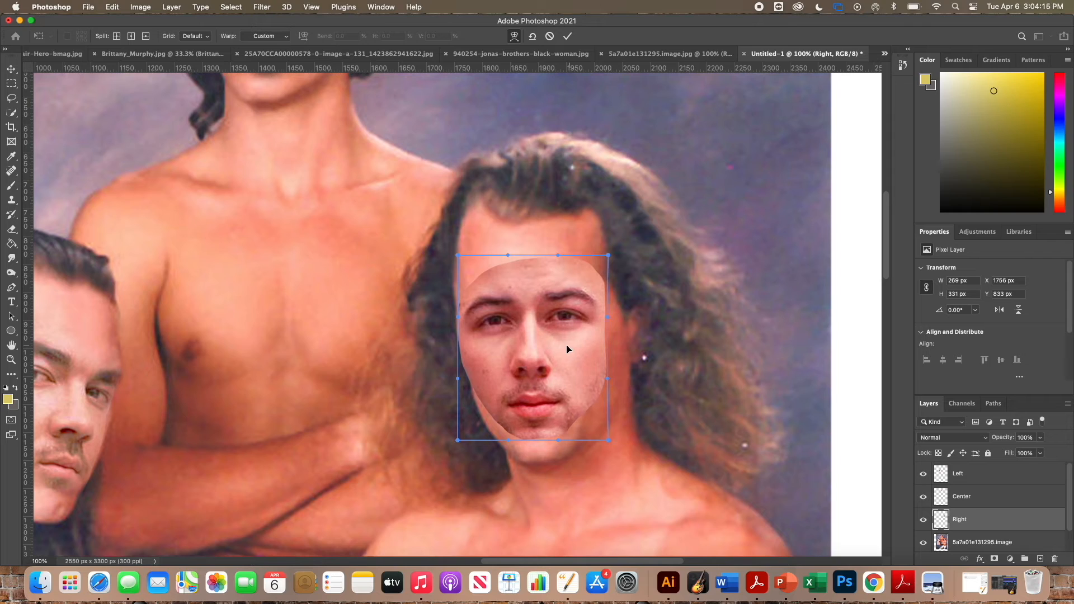
pyautogui.moveTo(499, 341); pyautogui.dragTo(498, 343)
pyautogui.moveTo(541, 407); pyautogui.dragTo(505, 422)
pyautogui.moveTo(487, 283); pyautogui.dragTo(484, 283)
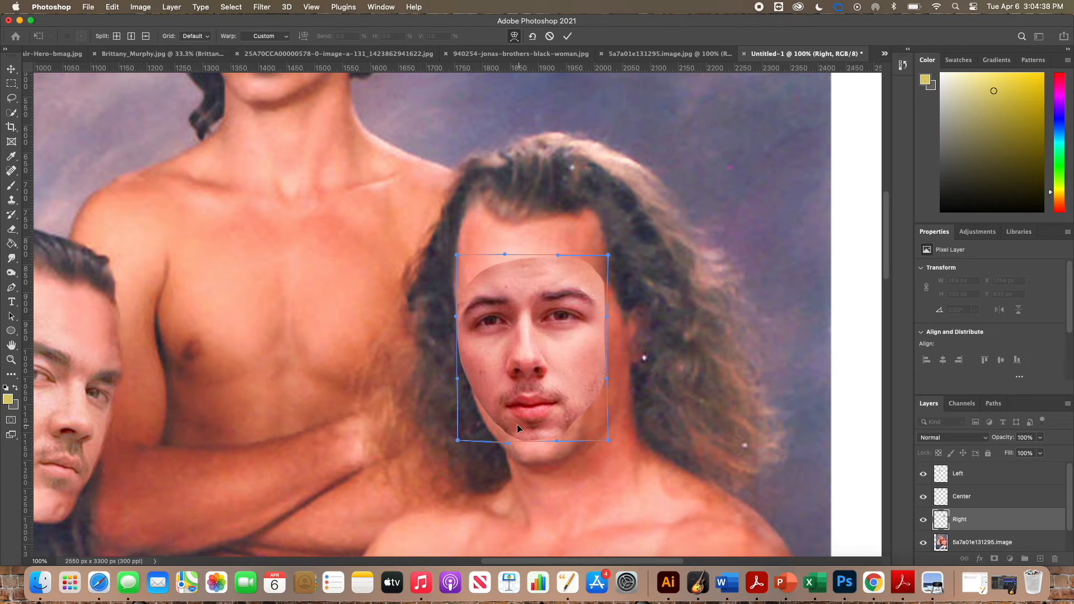
pyautogui.press('Return')
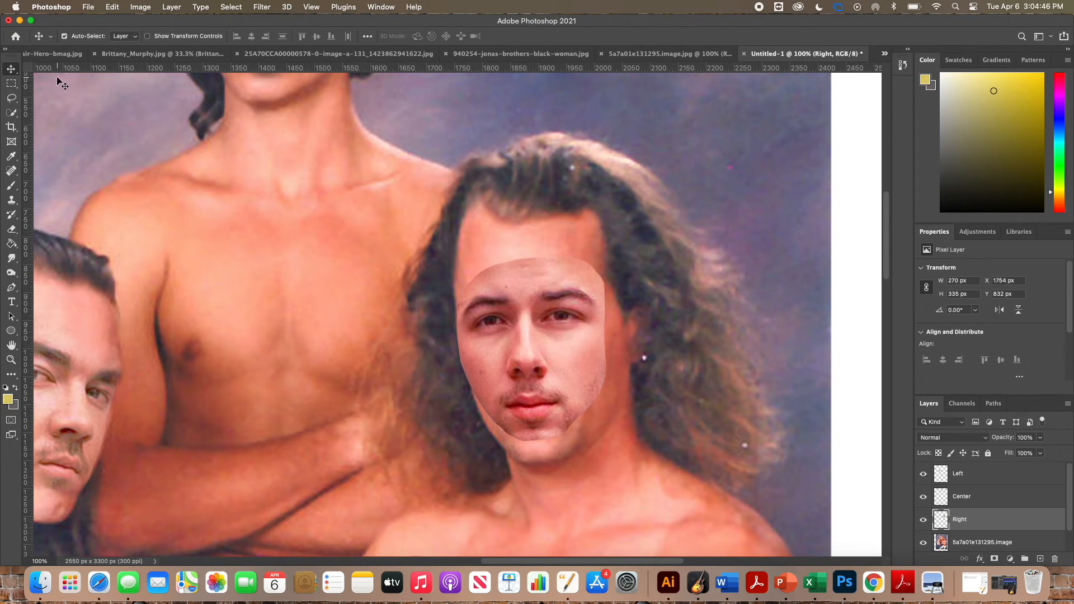
# Step: Erase the hard outer edges of the Right face with a 75 px Eraser brush to blend it into the skin
pyautogui.click(12, 230)
pyautogui.click(81, 36)
pyautogui.moveTo(81, 72); pyautogui.dragTo(90, 72)
pyautogui.click(471, 413)
pyautogui.moveTo(494, 437)
pyautogui.mouseDown()
pyautogui.moveTo(512, 448)
pyautogui.moveTo(481, 425)
pyautogui.moveTo(442, 330)
pyautogui.moveTo(492, 259)
pyautogui.moveTo(609, 338)
pyautogui.moveTo(585, 392)
pyautogui.moveTo(517, 442)
pyautogui.moveTo(529, 450)
pyautogui.mouseUp()
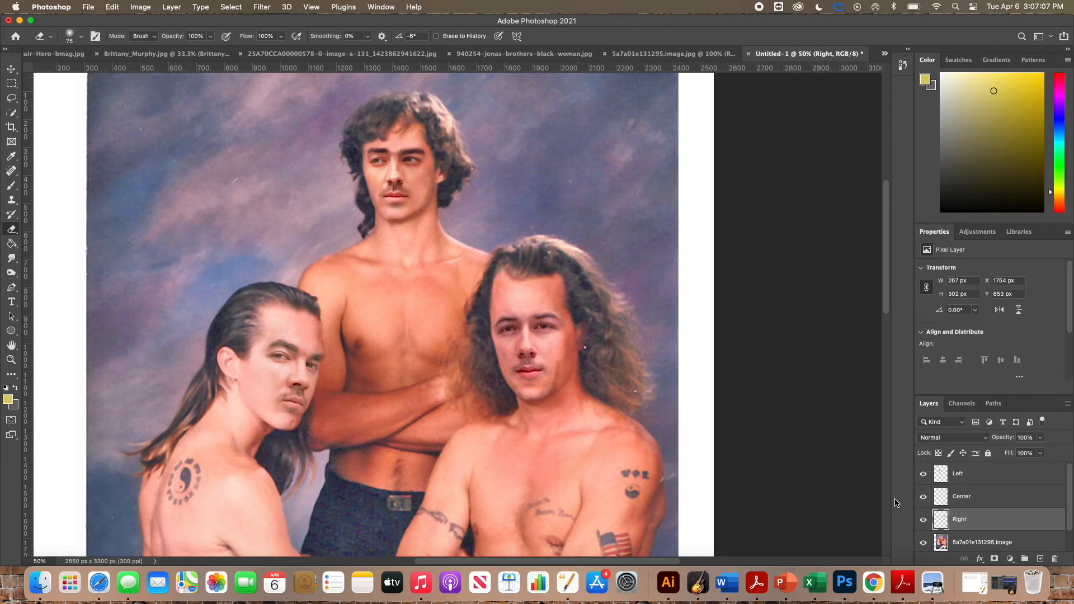
# Step: Stamp all visible layers into a new merged layer above the Left layer
pyautogui.click(992, 476)
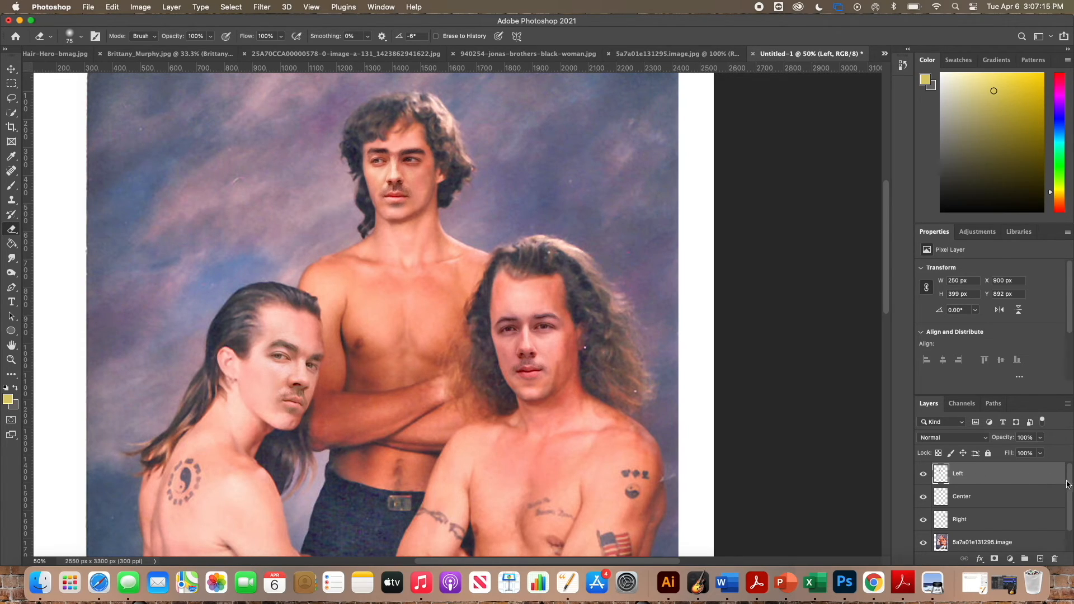
pyautogui.moveTo(1070, 487); pyautogui.dragTo(1071, 443)
pyautogui.press('super+alt+shift+e')
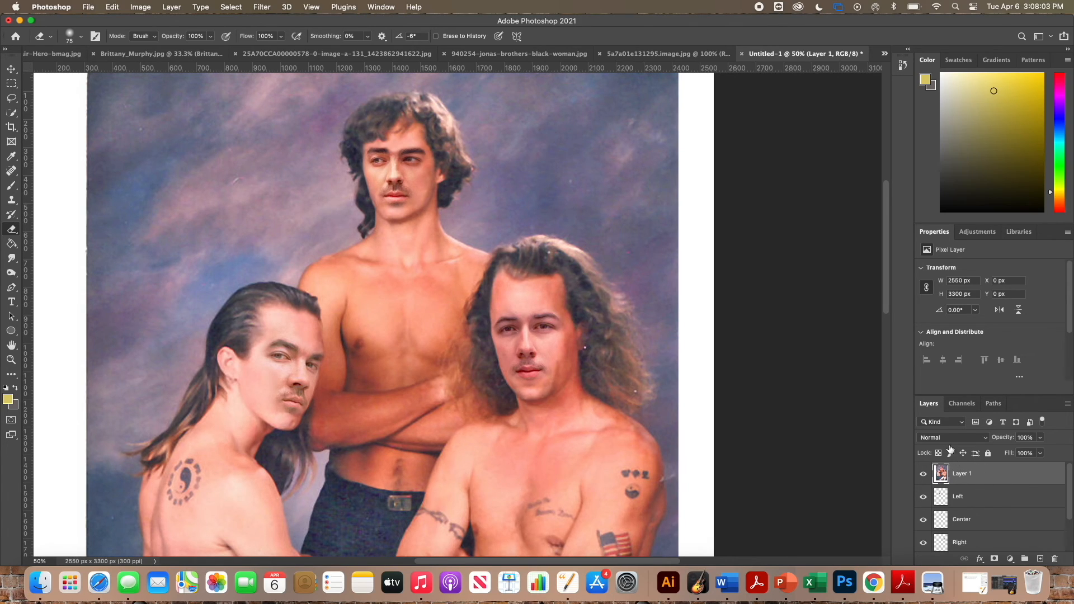
# Step: Apply a Sepia Photo Filter with increased density to the merged layer, preserving luminosity
pyautogui.click(149, 7)
pyautogui.moveTo(147, 21)
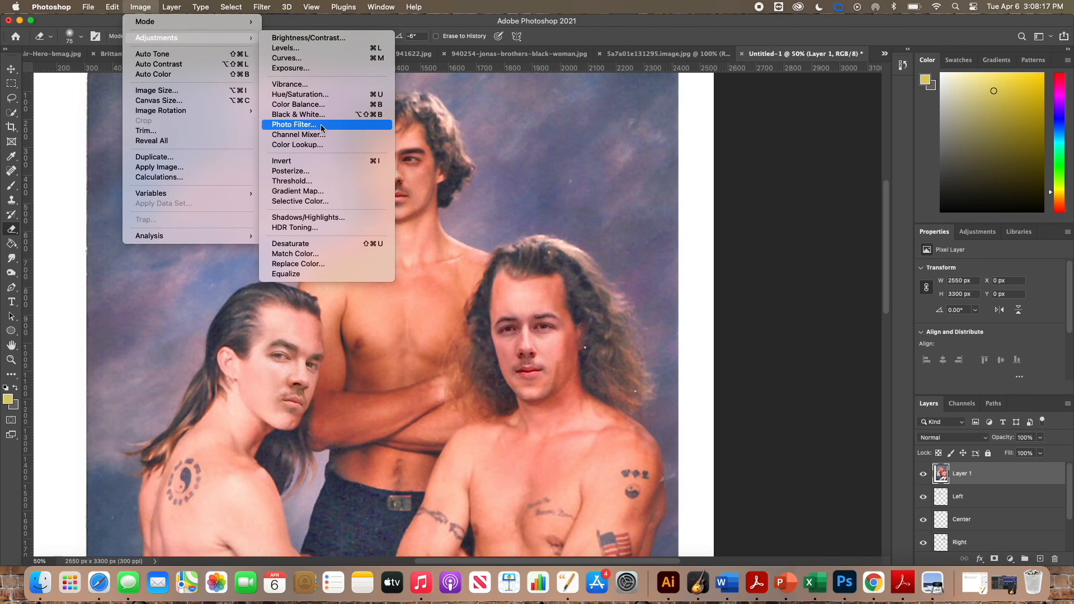
pyautogui.click(322, 127)
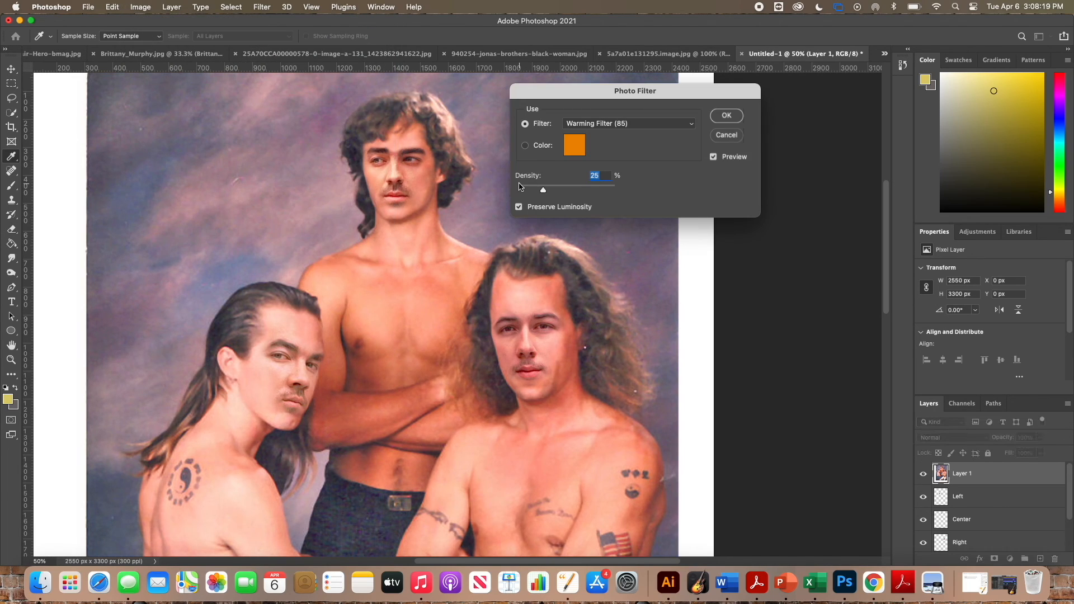
pyautogui.click(692, 125)
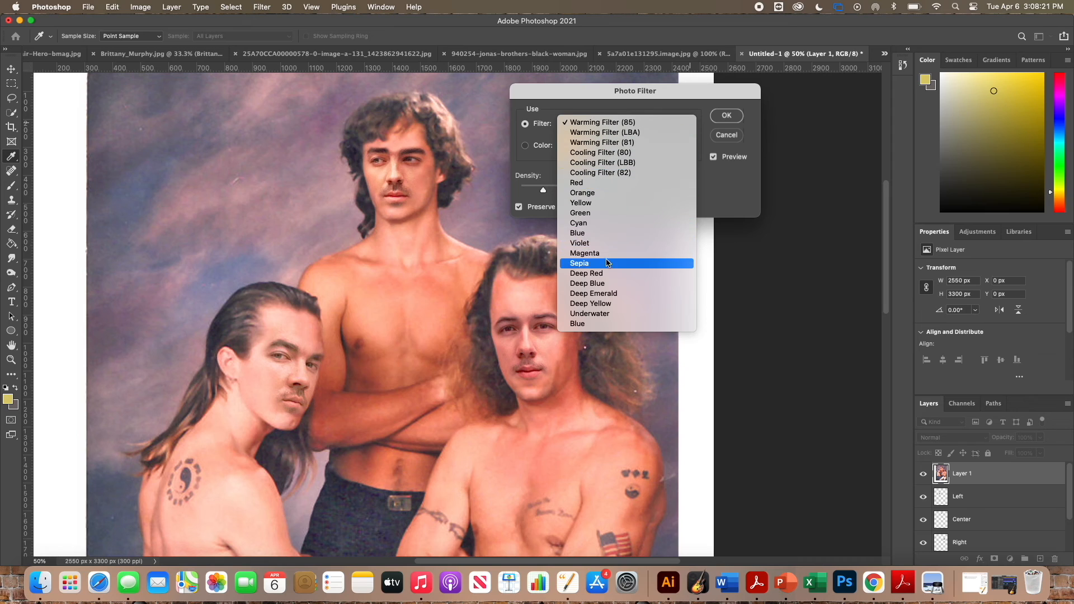
pyautogui.click(662, 101)
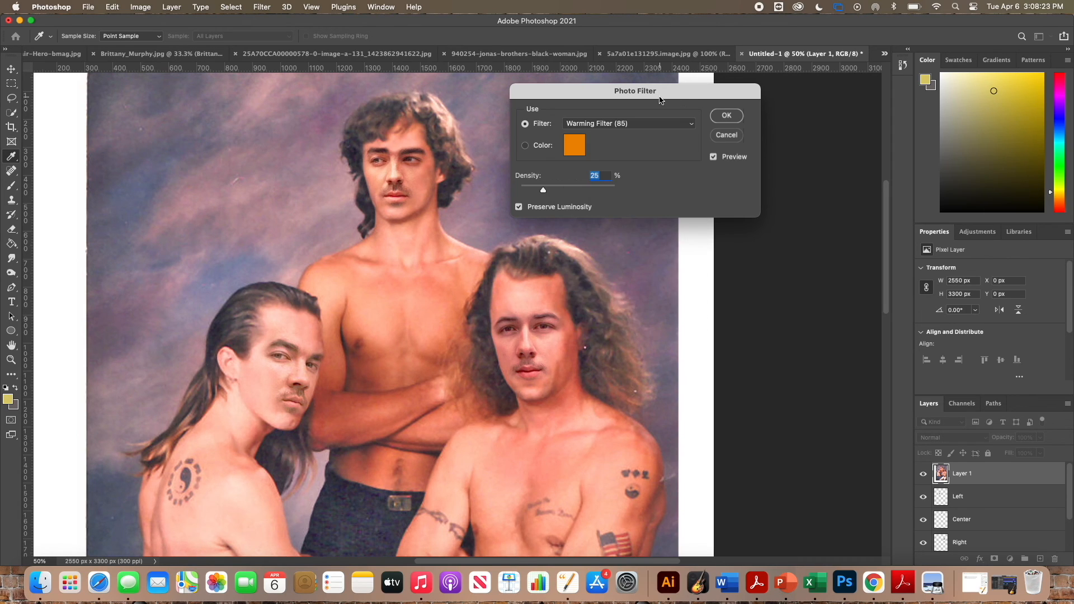
pyautogui.click(688, 125)
pyautogui.click(617, 271)
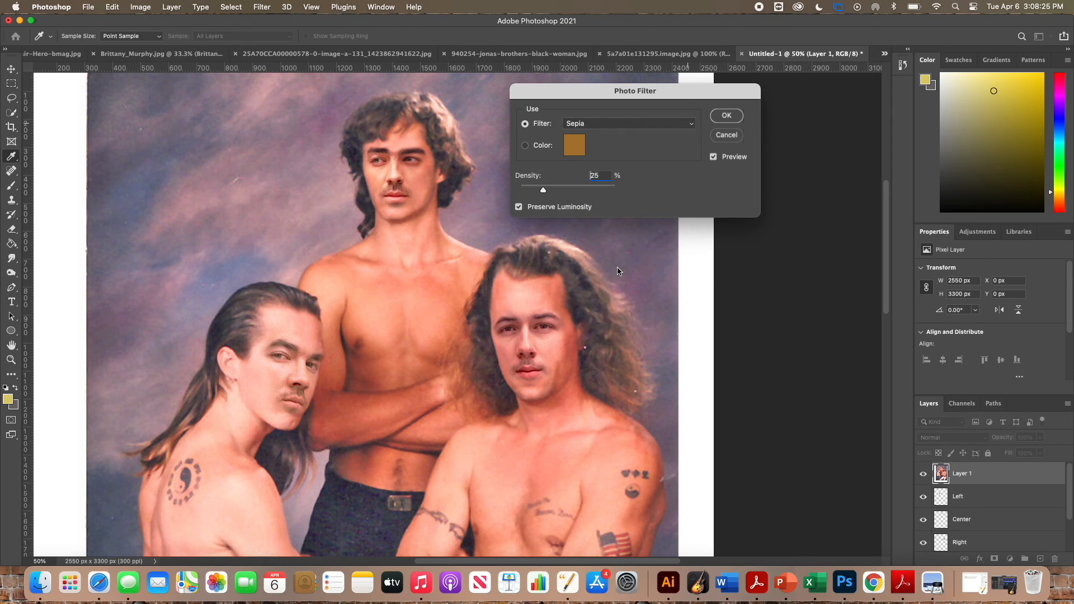
pyautogui.moveTo(544, 190); pyautogui.dragTo(603, 195)
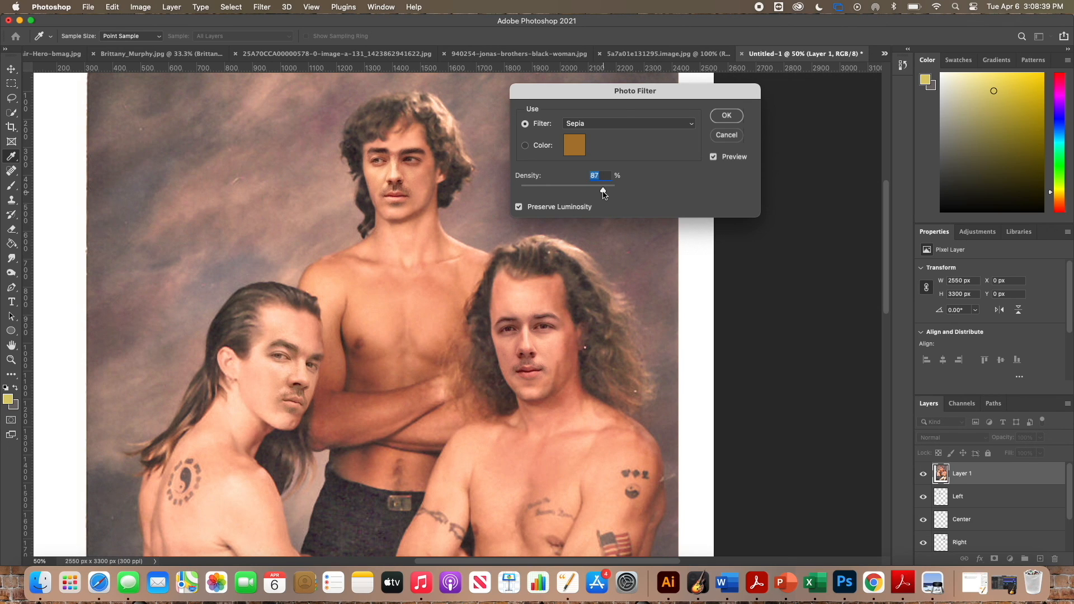
pyautogui.moveTo(604, 194)
pyautogui.mouseDown()
pyautogui.moveTo(613, 196)
pyautogui.moveTo(583, 195)
pyautogui.mouseUp()
pyautogui.click(726, 115)
pyautogui.press('e')
# Step: Crop away the white margins and rounded corners around the portrait, leaving a canvas of 2049 by 2894 px
pyautogui.press('super+minus')
pyautogui.press('super+minus')
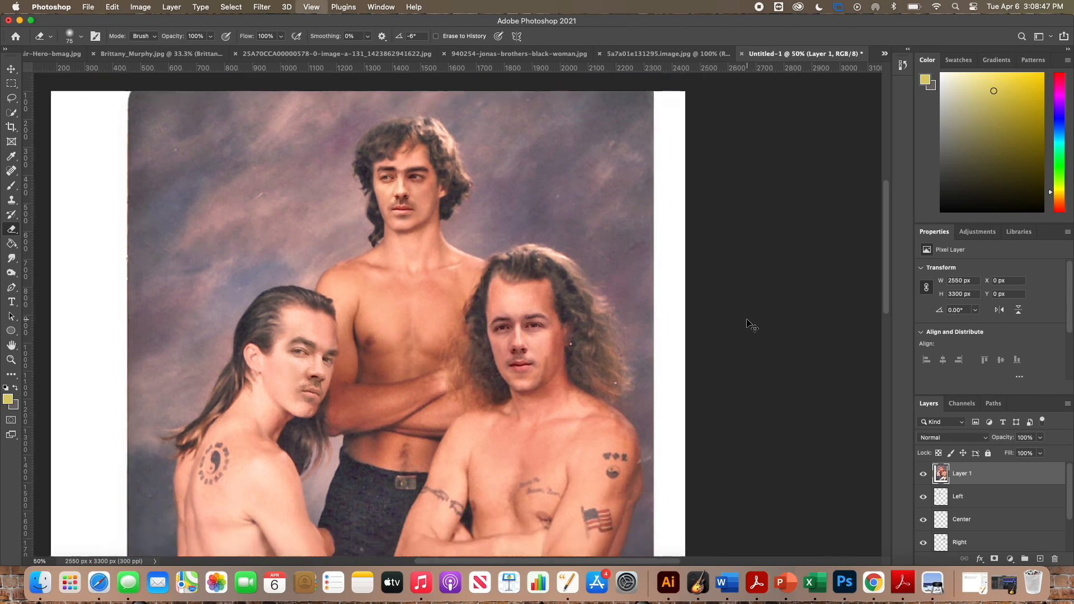
pyautogui.click(11, 127)
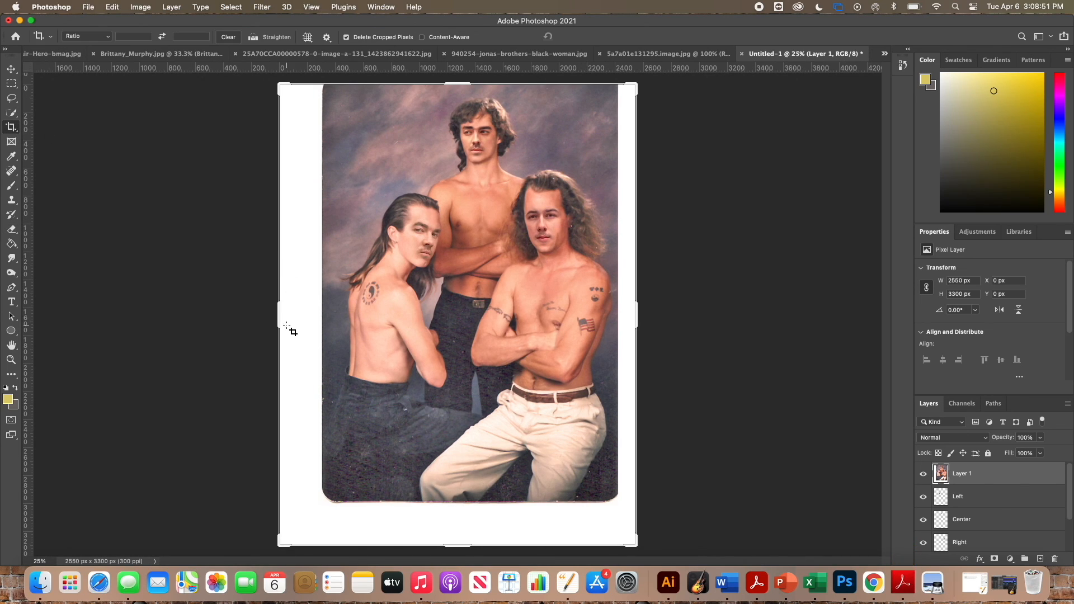
pyautogui.moveTo(278, 316); pyautogui.dragTo(303, 320)
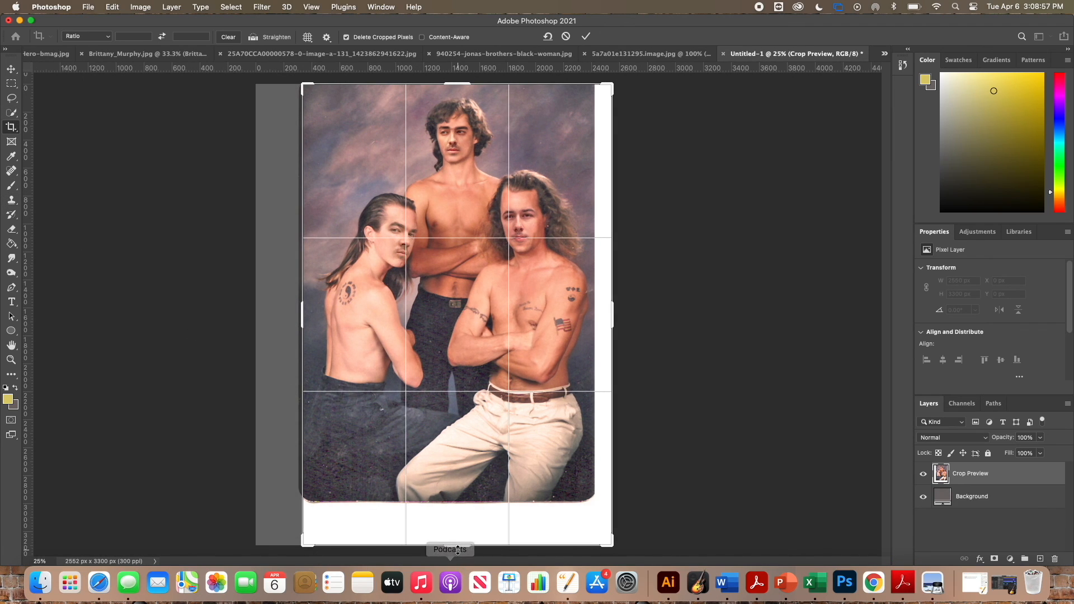
pyautogui.moveTo(457, 546); pyautogui.dragTo(460, 520)
pyautogui.moveTo(613, 323); pyautogui.dragTo(604, 320)
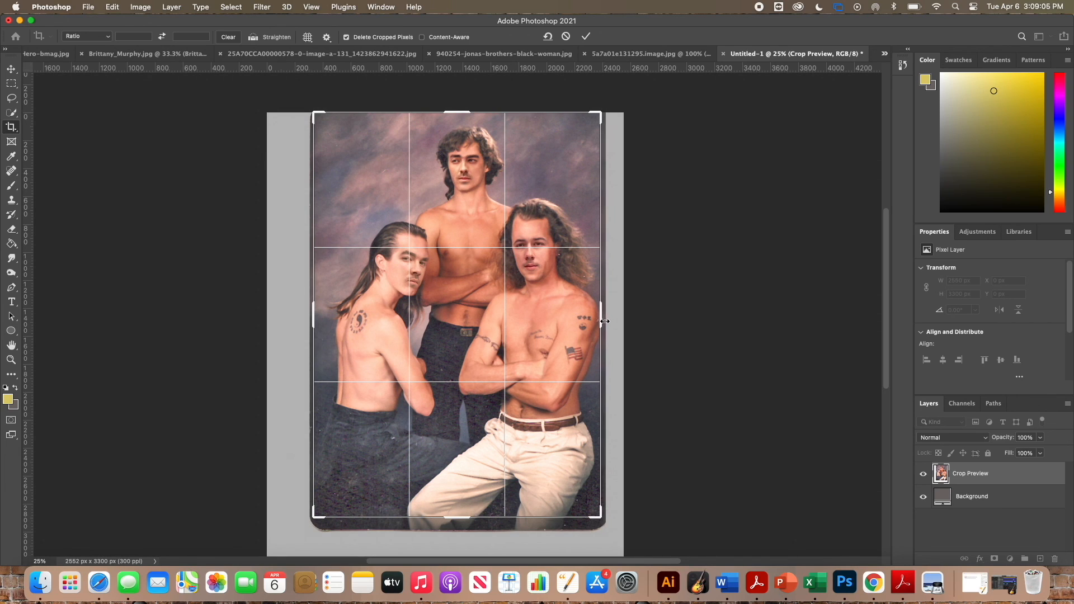
pyautogui.press('Return')
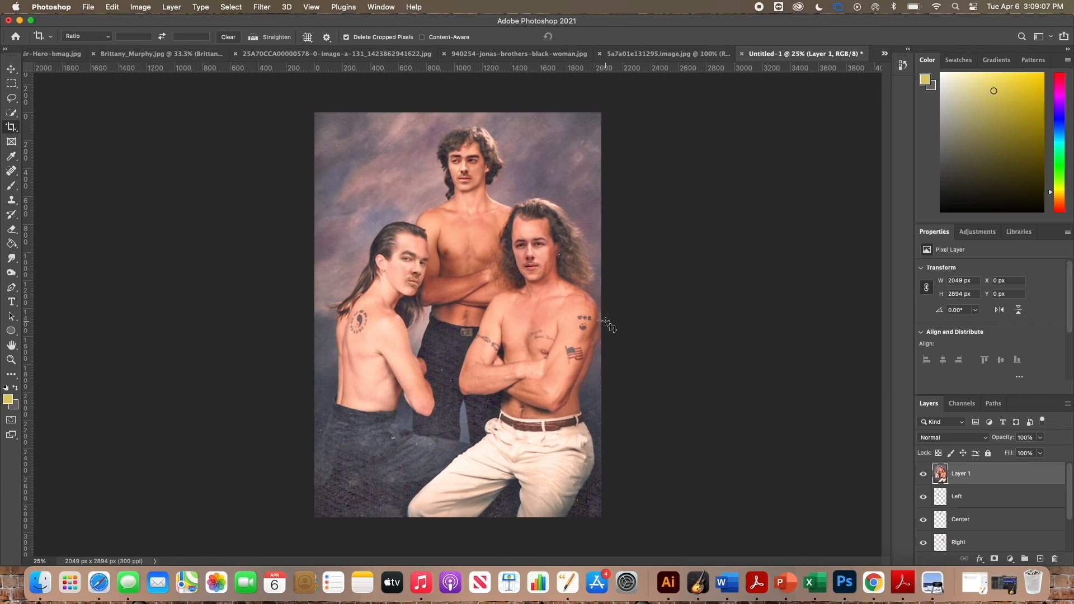
pyautogui.press('super+equal')
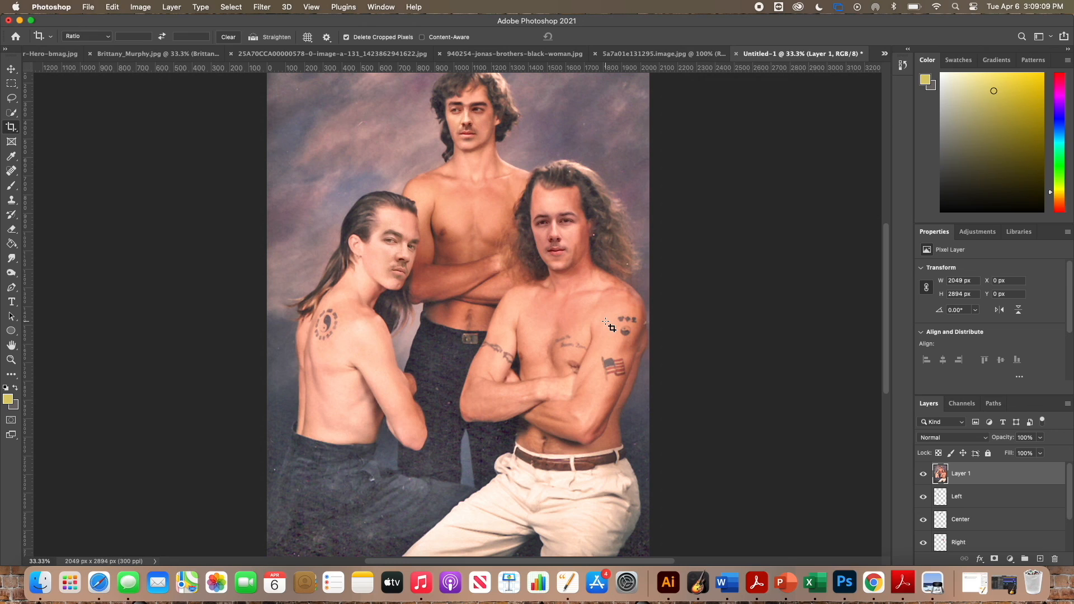